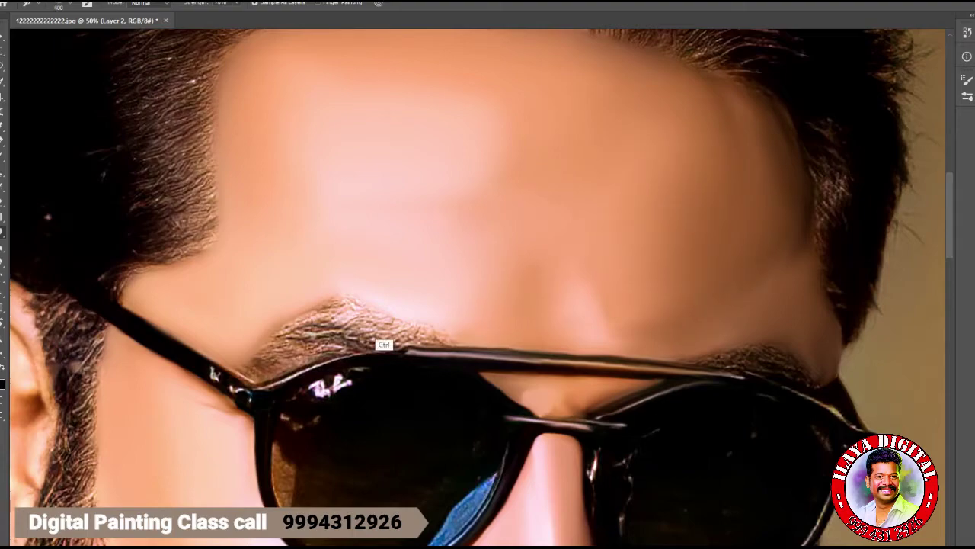
- Smudge the eyebrow hairs above the sunglasses into soft painted strokes, reducing the brush size to 70
{"action": "scroll", "coordinate": [379, 342], "scroll_direction": "up", "scroll_amount": 2}
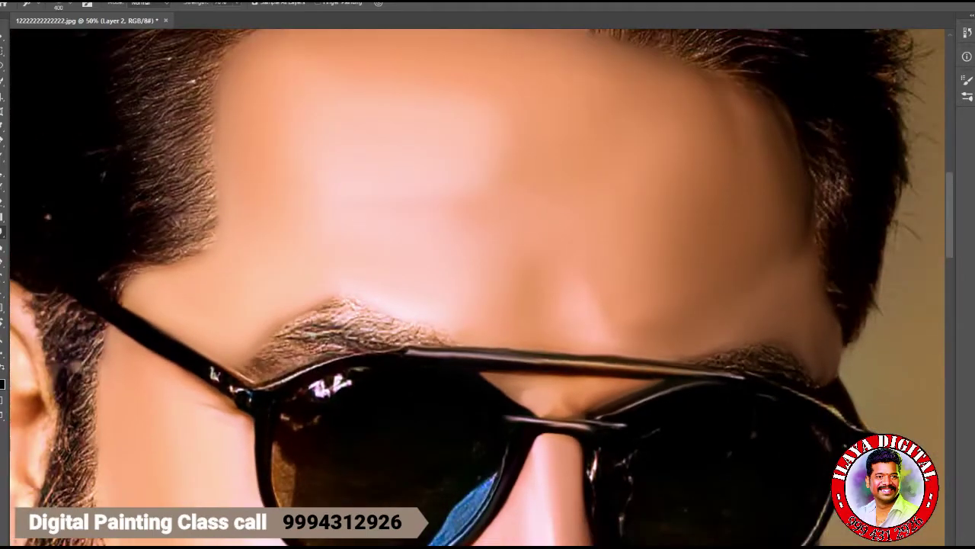
{"action": "scroll", "coordinate": [480, 297], "scroll_direction": "up", "scroll_amount": 1}
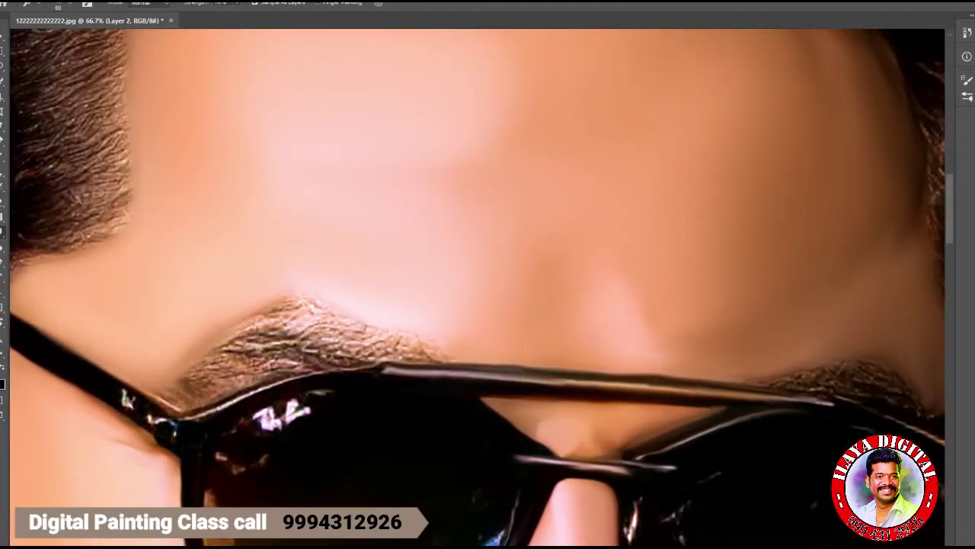
{"action": "key", "text": "bracketleft"}
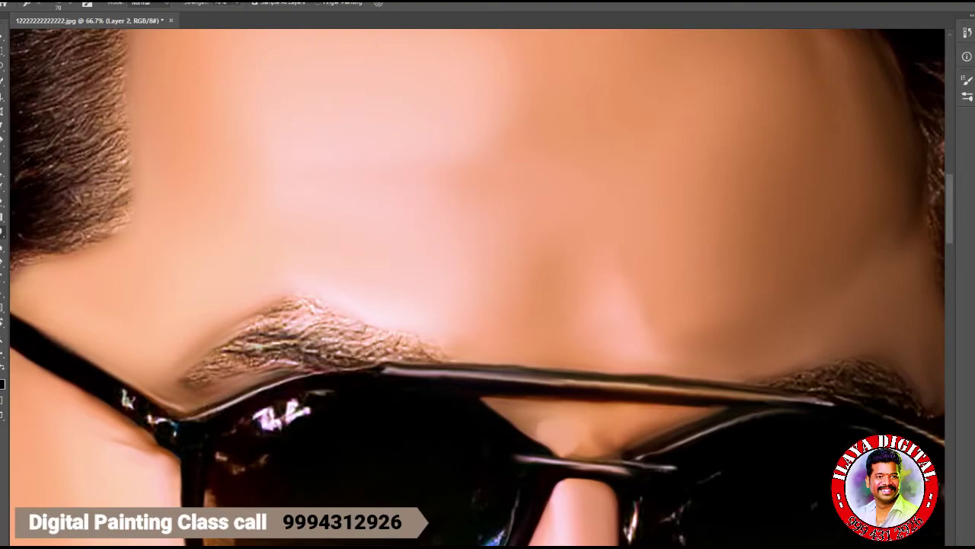
{"action": "mouse_move", "coordinate": [272, 311]}
{"action": "left_mouse_down"}
{"action": "mouse_move", "coordinate": [317, 301]}
{"action": "mouse_move", "coordinate": [359, 333]}
{"action": "mouse_move", "coordinate": [404, 347]}
{"action": "mouse_move", "coordinate": [381, 359]}
{"action": "left_mouse_up"}
{"action": "mouse_move", "coordinate": [202, 365]}
{"action": "left_mouse_down"}
{"action": "mouse_move", "coordinate": [358, 352]}
{"action": "mouse_move", "coordinate": [190, 375]}
{"action": "left_mouse_up"}
{"action": "left_click_drag", "start_coordinate": [609, 305], "coordinate": [290, 153]}
{"action": "left_click_drag", "start_coordinate": [556, 247], "coordinate": [427, 224]}
{"action": "left_click_drag", "start_coordinate": [385, 261], "coordinate": [334, 275]}
{"action": "mouse_move", "coordinate": [474, 237]}
{"action": "left_mouse_down"}
{"action": "mouse_move", "coordinate": [622, 297]}
{"action": "mouse_move", "coordinate": [516, 344]}
{"action": "mouse_move", "coordinate": [560, 348]}
{"action": "mouse_move", "coordinate": [602, 288]}
{"action": "mouse_move", "coordinate": [587, 288]}
{"action": "left_mouse_up"}
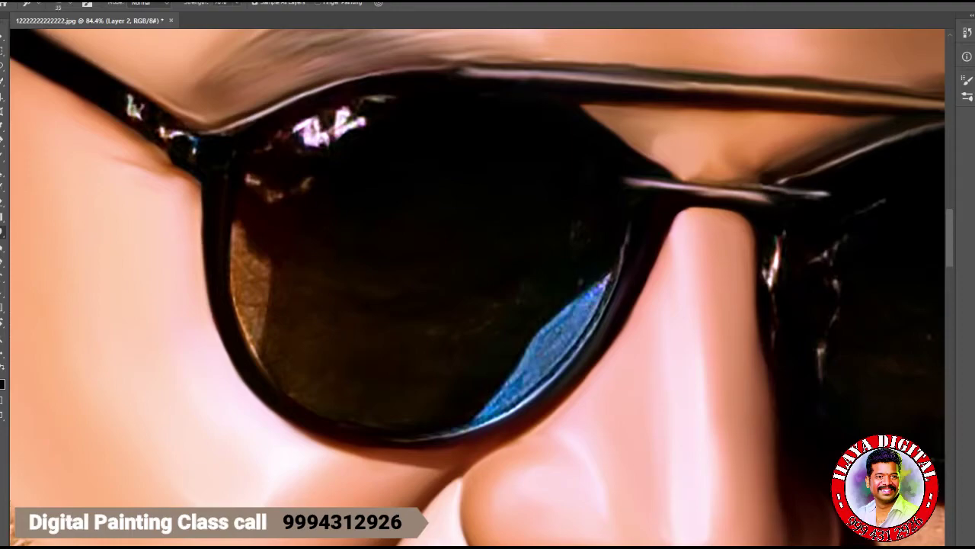
- Smudge the shiny highlights on the sunglasses' hinge and the small reflections in the upper part of the lens beside it
{"action": "mouse_move", "coordinate": [128, 105]}
{"action": "left_mouse_down"}
{"action": "mouse_move", "coordinate": [184, 134]}
{"action": "mouse_move", "coordinate": [171, 158]}
{"action": "left_mouse_up"}
{"action": "mouse_move", "coordinate": [279, 134]}
{"action": "left_mouse_down"}
{"action": "mouse_move", "coordinate": [266, 192]}
{"action": "mouse_move", "coordinate": [288, 206]}
{"action": "left_mouse_up"}
{"action": "key", "text": "bracketright"}
{"action": "key", "text": "bracketright"}
{"action": "left_click_drag", "start_coordinate": [396, 96], "coordinate": [362, 108]}
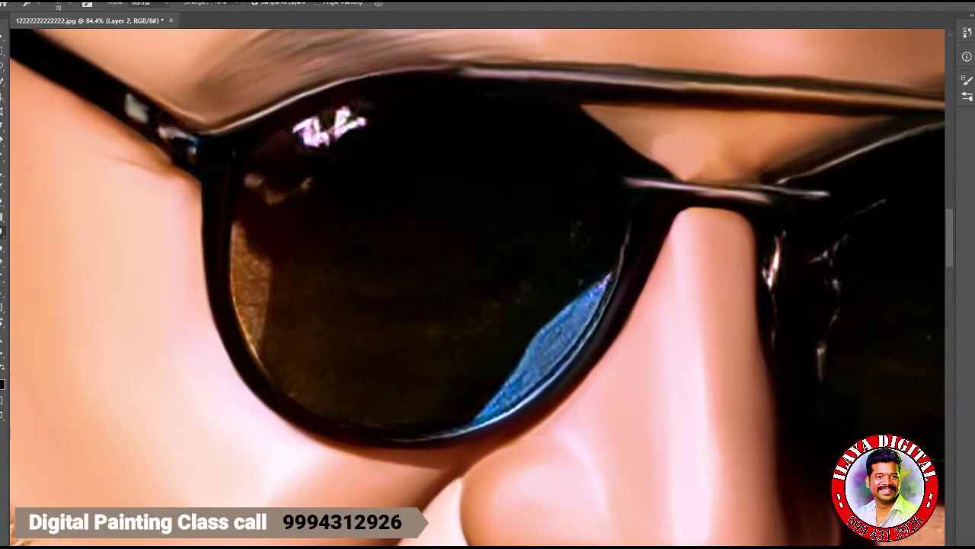
- Smooth the brown reflection at the lens edge and the grainy dark lens interior, enlarging the smudge brush up to 175
{"action": "left_click_drag", "start_coordinate": [232, 228], "coordinate": [255, 362]}
{"action": "key", "text": "bracketright"}
{"action": "key", "text": "bracketright"}
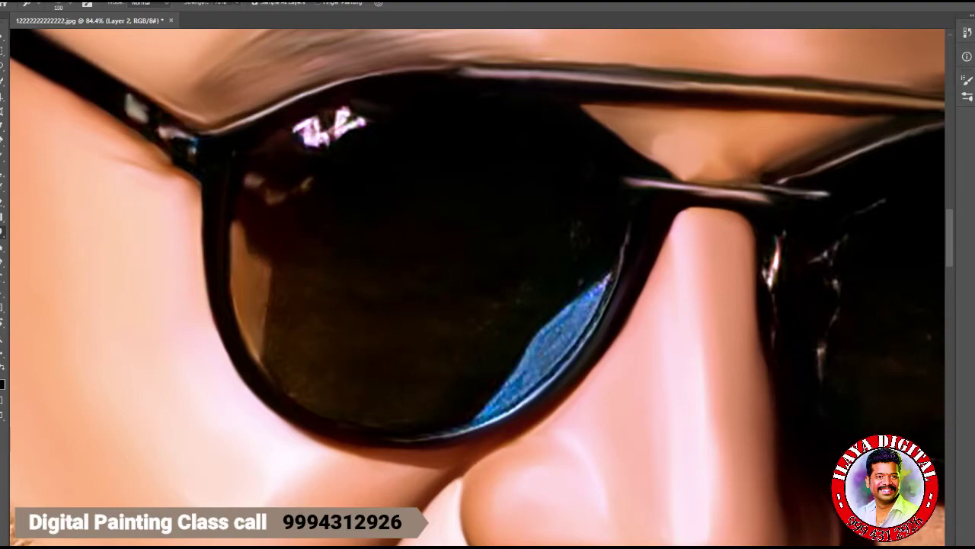
{"action": "left_click_drag", "start_coordinate": [308, 183], "coordinate": [280, 199]}
{"action": "left_click_drag", "start_coordinate": [527, 287], "coordinate": [495, 305]}
{"action": "key", "text": "bracketright"}
{"action": "left_click_drag", "start_coordinate": [307, 344], "coordinate": [259, 360]}
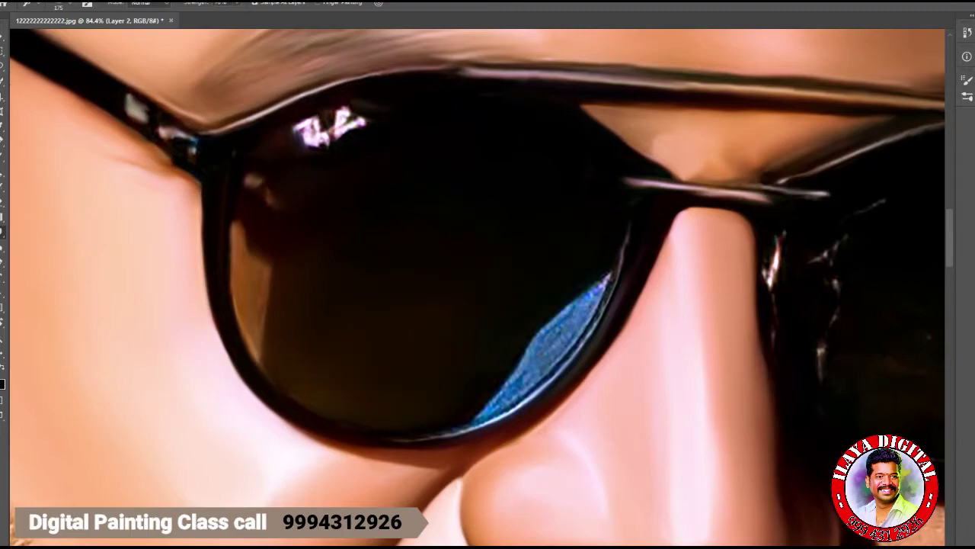
- Smudge the grainy blue reflection along the lower rim of the same lens into a smooth curved streak
{"action": "left_click_drag", "start_coordinate": [365, 116], "coordinate": [359, 121]}
{"action": "mouse_move", "coordinate": [232, 232]}
{"action": "left_mouse_down"}
{"action": "mouse_move", "coordinate": [232, 274]}
{"action": "mouse_move", "coordinate": [231, 221]}
{"action": "mouse_move", "coordinate": [242, 341]}
{"action": "left_mouse_up"}
{"action": "mouse_move", "coordinate": [496, 404]}
{"action": "left_mouse_down"}
{"action": "mouse_move", "coordinate": [400, 440]}
{"action": "mouse_move", "coordinate": [609, 273]}
{"action": "mouse_move", "coordinate": [587, 316]}
{"action": "mouse_move", "coordinate": [507, 404]}
{"action": "mouse_move", "coordinate": [397, 440]}
{"action": "left_mouse_up"}
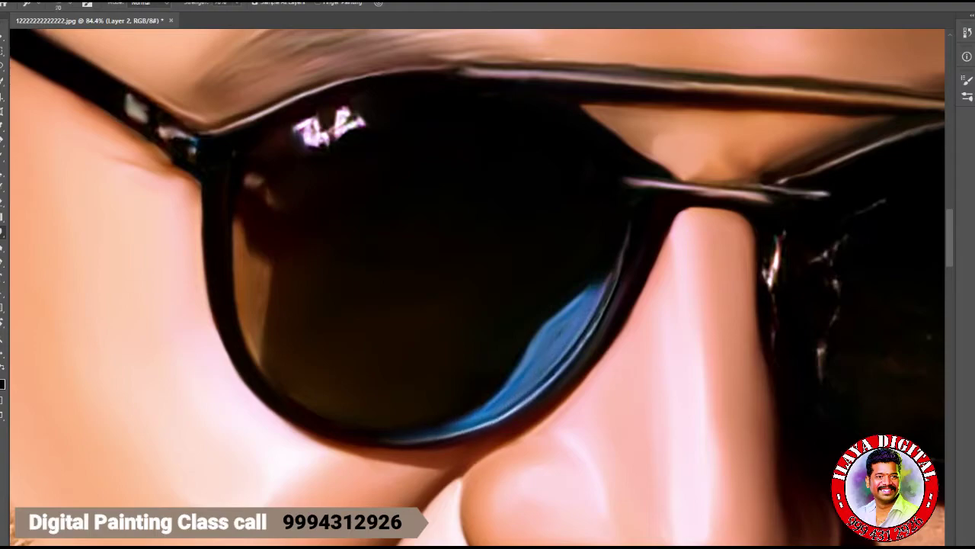
- Smudge the stubble on the shaded cheek beneath the other lens, at its lower end and along the strip beside the sideburn
{"action": "mouse_move", "coordinate": [624, 248]}
{"action": "left_mouse_down"}
{"action": "mouse_move", "coordinate": [595, 313]}
{"action": "mouse_move", "coordinate": [619, 307]}
{"action": "mouse_move", "coordinate": [165, 322]}
{"action": "left_mouse_up"}
{"action": "left_click_drag", "start_coordinate": [438, 336], "coordinate": [152, 336]}
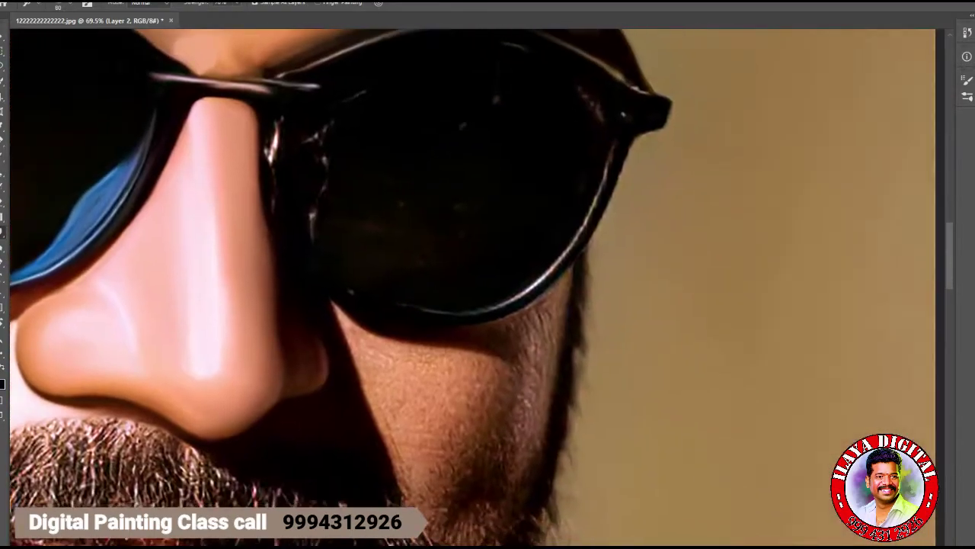
{"action": "scroll", "coordinate": [488, 288], "scroll_direction": "right", "scroll_amount": 3}
{"action": "scroll", "coordinate": [487, 288], "scroll_direction": "down", "scroll_amount": 4}
{"action": "scroll", "coordinate": [487, 287], "scroll_direction": "up", "scroll_amount": 3}
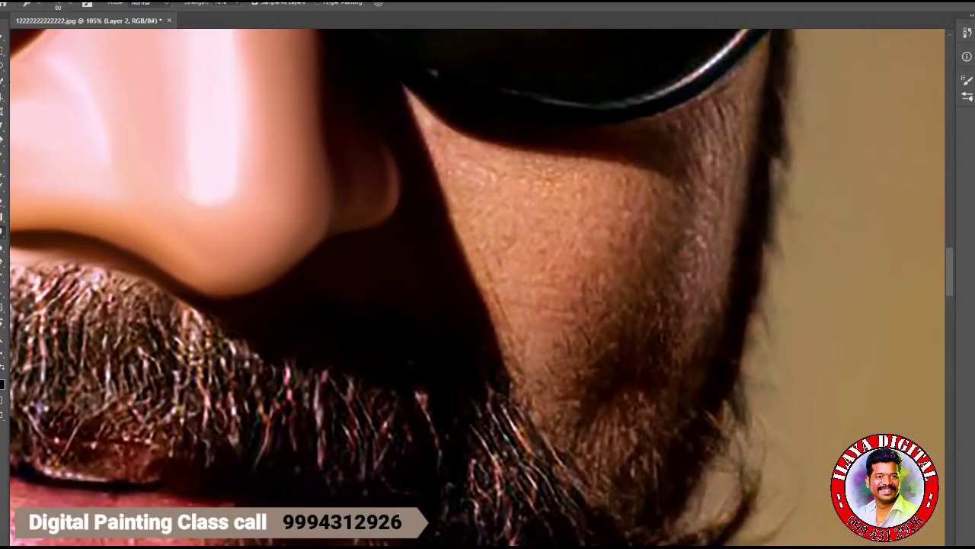
{"action": "left_click_drag", "start_coordinate": [588, 373], "coordinate": [582, 392]}
{"action": "mouse_move", "coordinate": [602, 434]}
{"action": "left_mouse_down"}
{"action": "mouse_move", "coordinate": [628, 402]}
{"action": "mouse_move", "coordinate": [639, 430]}
{"action": "mouse_move", "coordinate": [646, 394]}
{"action": "left_mouse_up"}
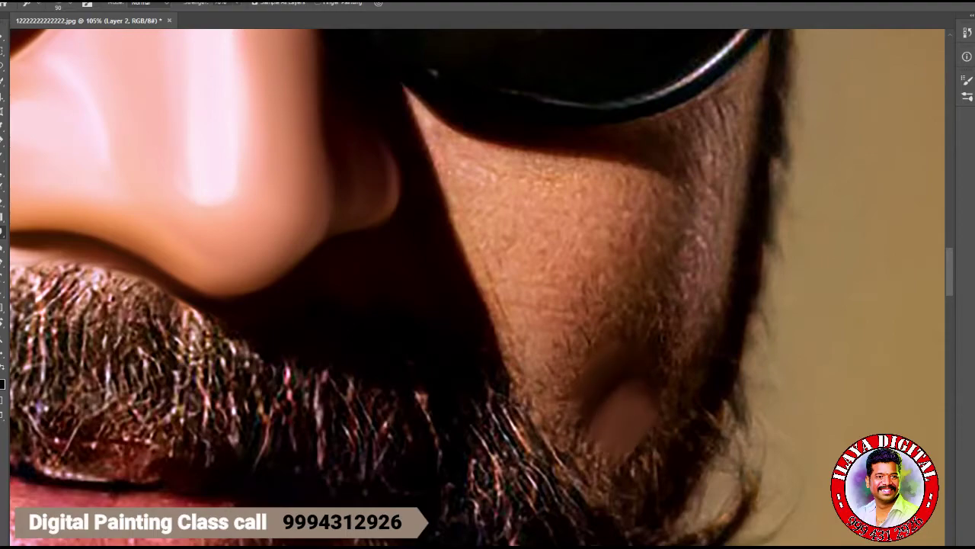
{"action": "mouse_move", "coordinate": [720, 164]}
{"action": "left_mouse_down"}
{"action": "mouse_move", "coordinate": [690, 266]}
{"action": "mouse_move", "coordinate": [697, 339]}
{"action": "left_mouse_up"}
{"action": "left_click_drag", "start_coordinate": [720, 141], "coordinate": [730, 105]}
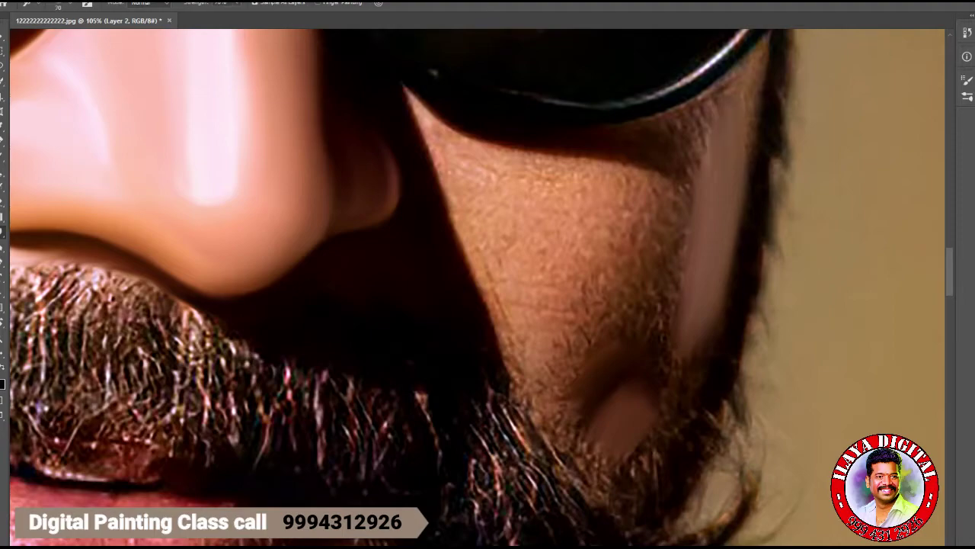
- Smudge along the lower rim of the lens above the shaded cheek to smooth its white highlight line
{"action": "scroll", "coordinate": [406, 287], "scroll_direction": "up", "scroll_amount": 3}
{"action": "scroll", "coordinate": [406, 288], "scroll_direction": "right", "scroll_amount": 3}
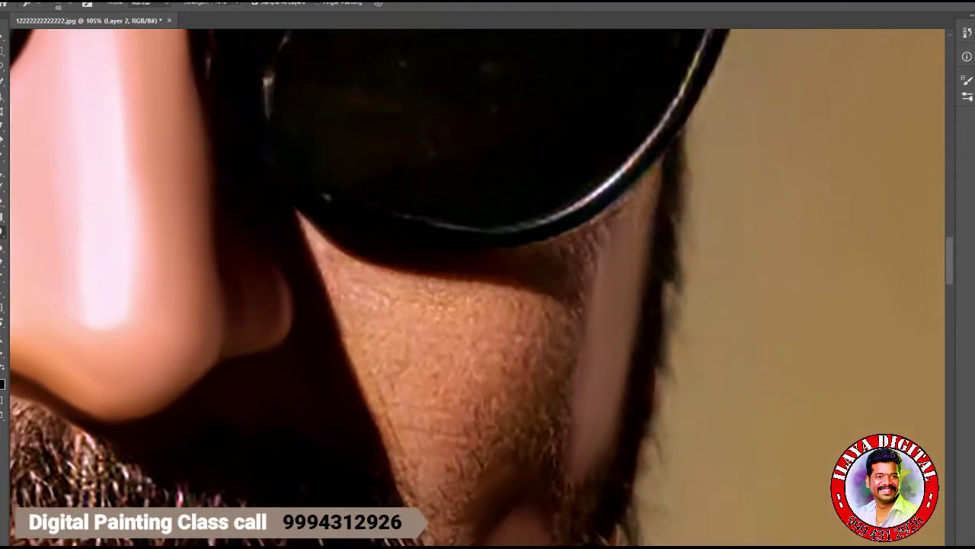
{"action": "mouse_move", "coordinate": [492, 230]}
{"action": "left_mouse_down"}
{"action": "mouse_move", "coordinate": [424, 224]}
{"action": "mouse_move", "coordinate": [533, 220]}
{"action": "mouse_move", "coordinate": [457, 229]}
{"action": "left_mouse_up"}
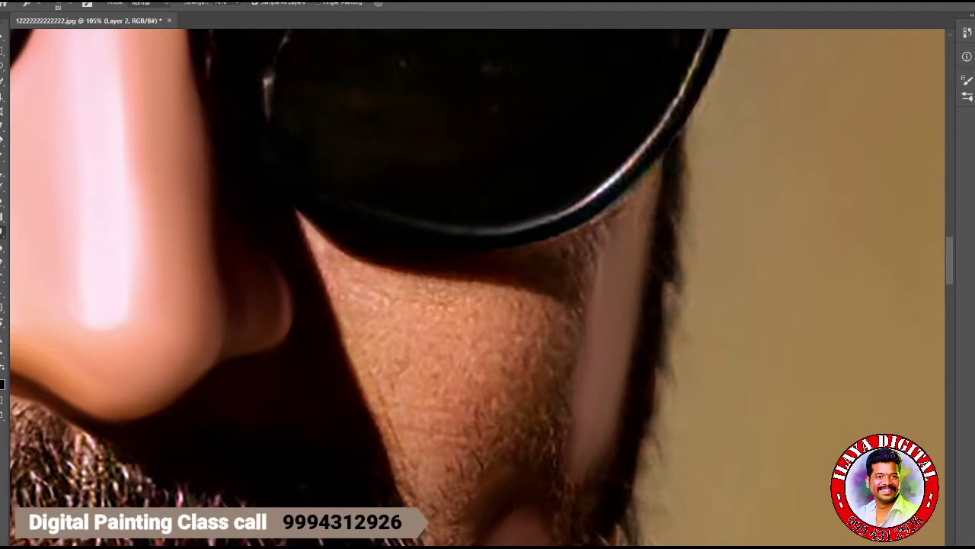
{"action": "scroll", "coordinate": [587, 218], "scroll_direction": "up", "scroll_amount": 3}
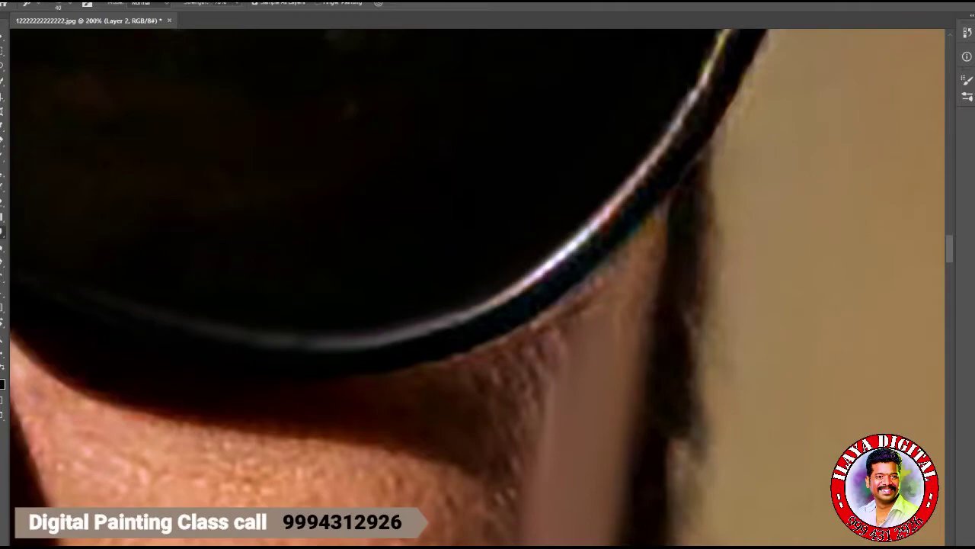
{"action": "mouse_move", "coordinate": [694, 107]}
{"action": "left_mouse_down"}
{"action": "mouse_move", "coordinate": [557, 297]}
{"action": "mouse_move", "coordinate": [488, 342]}
{"action": "left_mouse_up"}
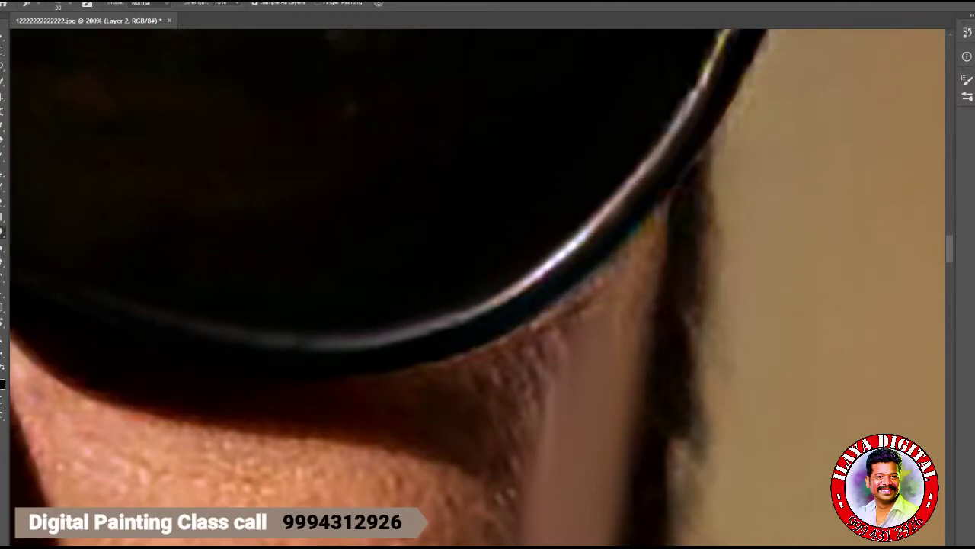
{"action": "mouse_move", "coordinate": [697, 84]}
{"action": "left_mouse_down"}
{"action": "mouse_move", "coordinate": [594, 228]}
{"action": "mouse_move", "coordinate": [351, 339]}
{"action": "left_mouse_up"}
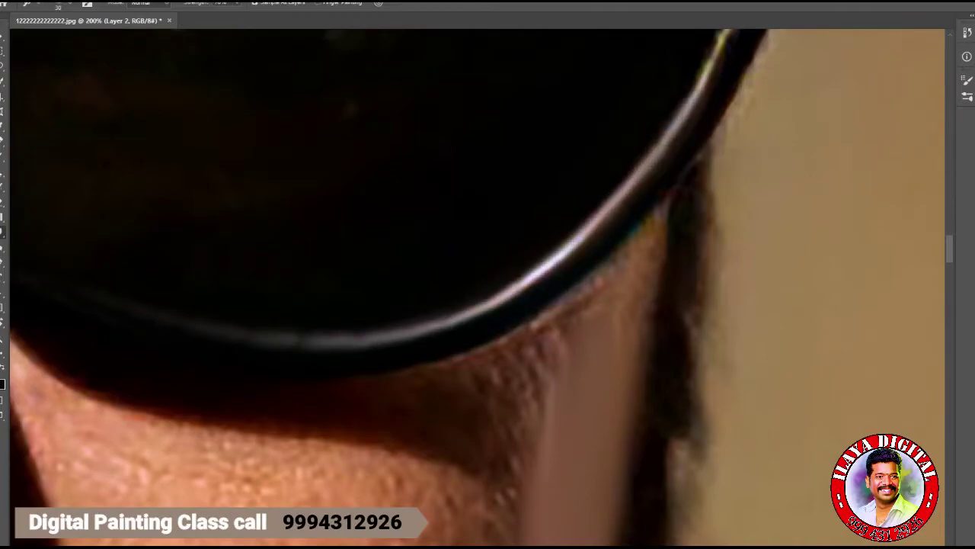
- Smooth the skin directly below the lens rim, including the rim shadow and the edge beside the sideburn
{"action": "left_click_drag", "start_coordinate": [663, 205], "coordinate": [625, 267]}
{"action": "left_click_drag", "start_coordinate": [625, 267], "coordinate": [579, 320]}
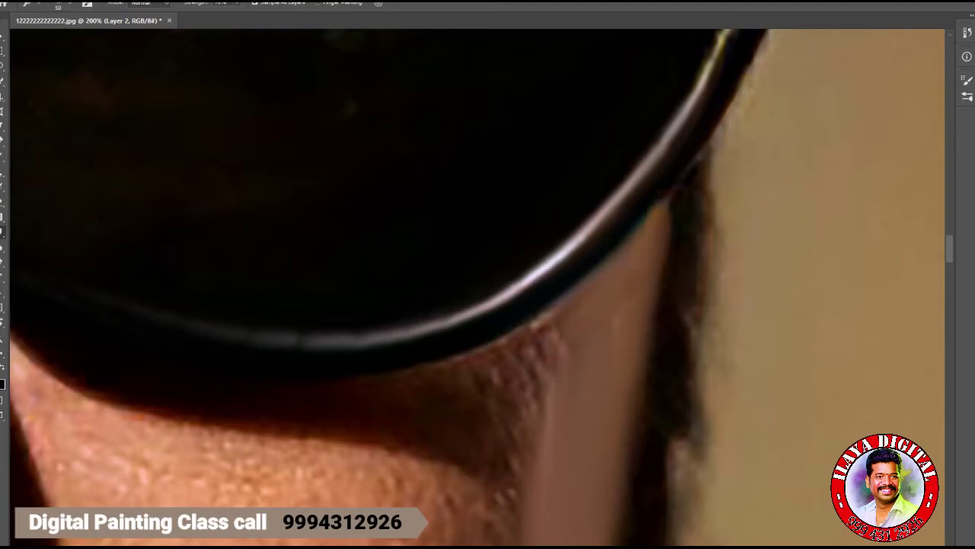
{"action": "left_click_drag", "start_coordinate": [634, 394], "coordinate": [610, 537]}
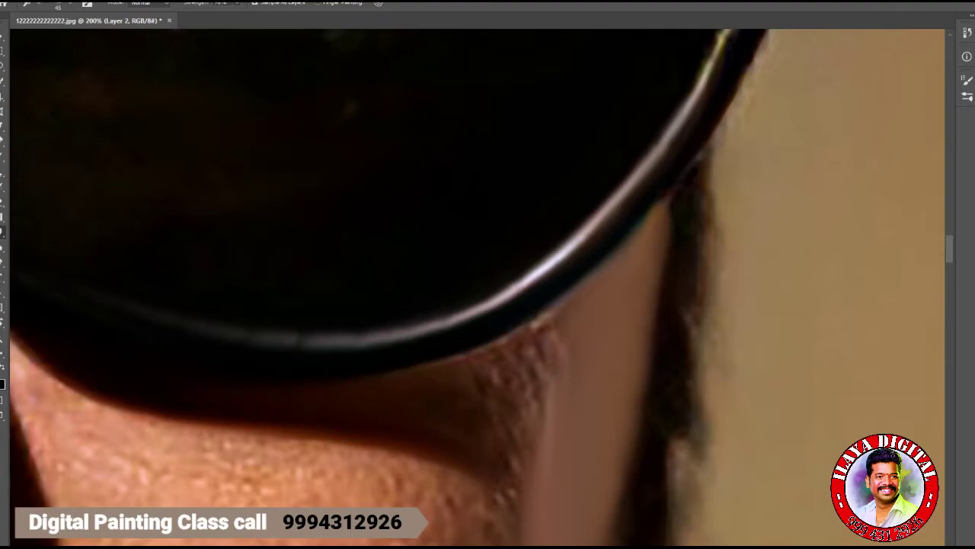
{"action": "left_click_drag", "start_coordinate": [556, 339], "coordinate": [537, 320]}
{"action": "left_click_drag", "start_coordinate": [609, 263], "coordinate": [579, 288]}
{"action": "mouse_move", "coordinate": [541, 365]}
{"action": "left_mouse_down"}
{"action": "mouse_move", "coordinate": [532, 383]}
{"action": "mouse_move", "coordinate": [538, 476]}
{"action": "left_mouse_up"}
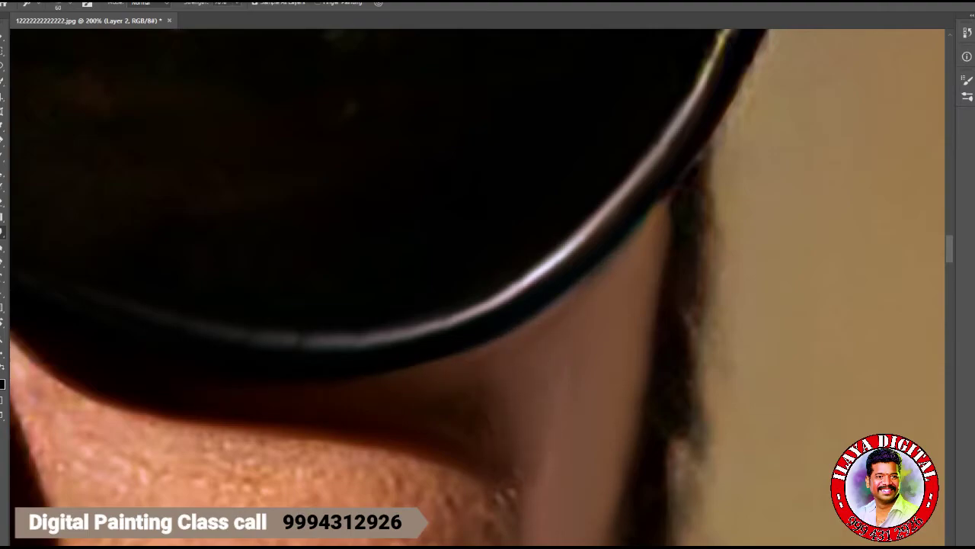
{"action": "left_click_drag", "start_coordinate": [381, 305], "coordinate": [648, 232]}
{"action": "left_click_drag", "start_coordinate": [312, 203], "coordinate": [341, 275]}
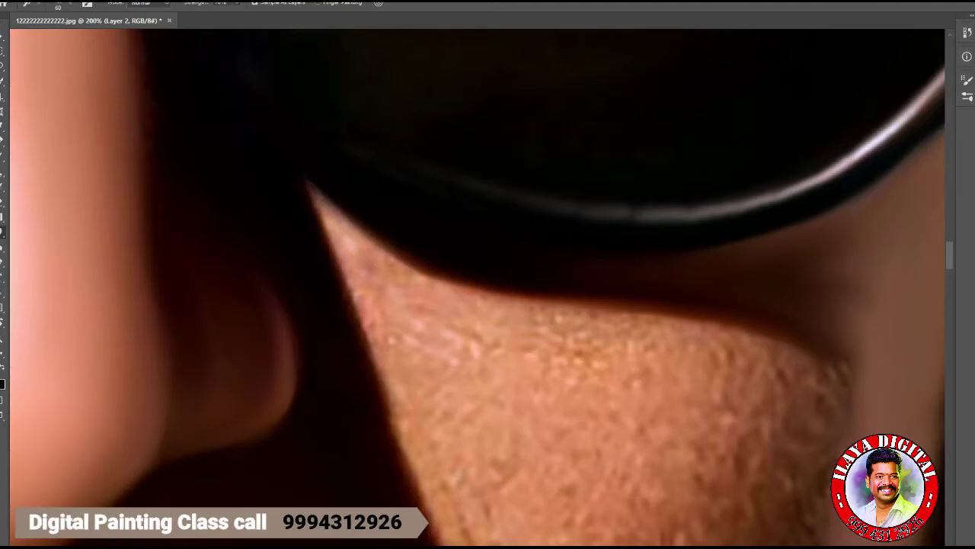
- Rotate the canvas and smudge the upper cheek's stubble into the smooth strip beside the sideburn, enlarging the brush to 150
{"action": "scroll", "coordinate": [584, 405], "scroll_direction": "down", "scroll_amount": 4}
{"action": "key", "text": "r"}
{"action": "left_click_drag", "start_coordinate": [584, 405], "coordinate": [701, 297]}
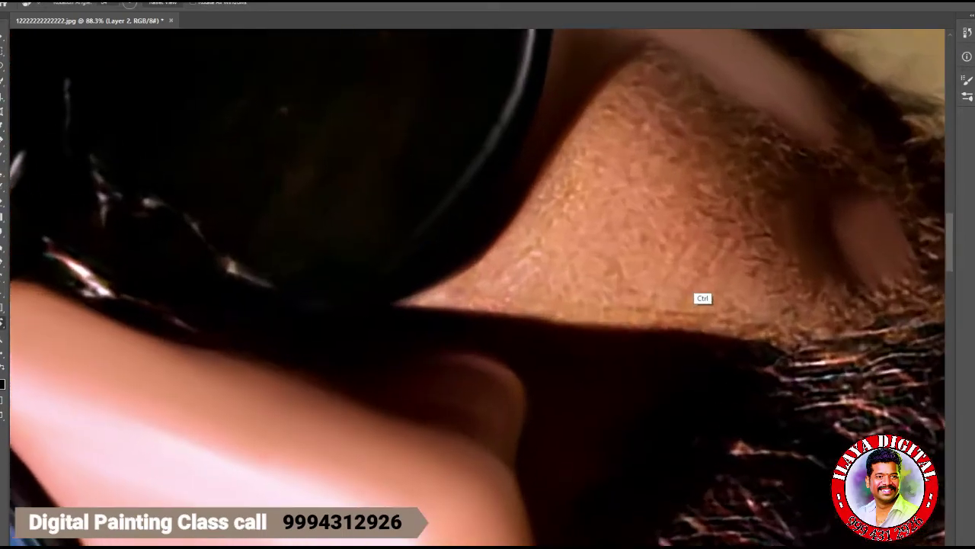
{"action": "scroll", "coordinate": [701, 296], "scroll_direction": "up", "scroll_amount": 3}
{"action": "scroll", "coordinate": [488, 289], "scroll_direction": "up", "scroll_amount": 2}
{"action": "scroll", "coordinate": [555, 349], "scroll_direction": "up", "scroll_amount": 2}
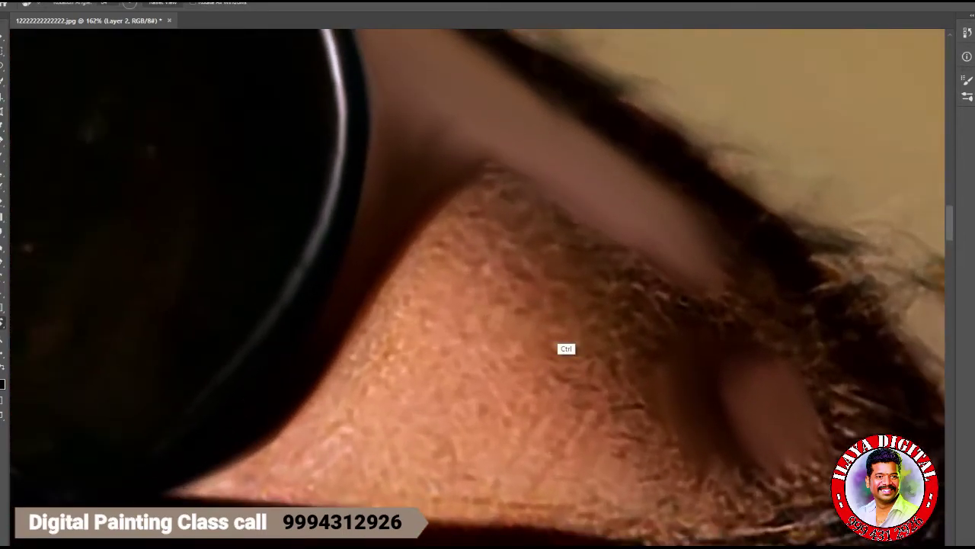
{"action": "scroll", "coordinate": [564, 346], "scroll_direction": "up", "scroll_amount": 3}
{"action": "scroll", "coordinate": [592, 348], "scroll_direction": "down", "scroll_amount": 3}
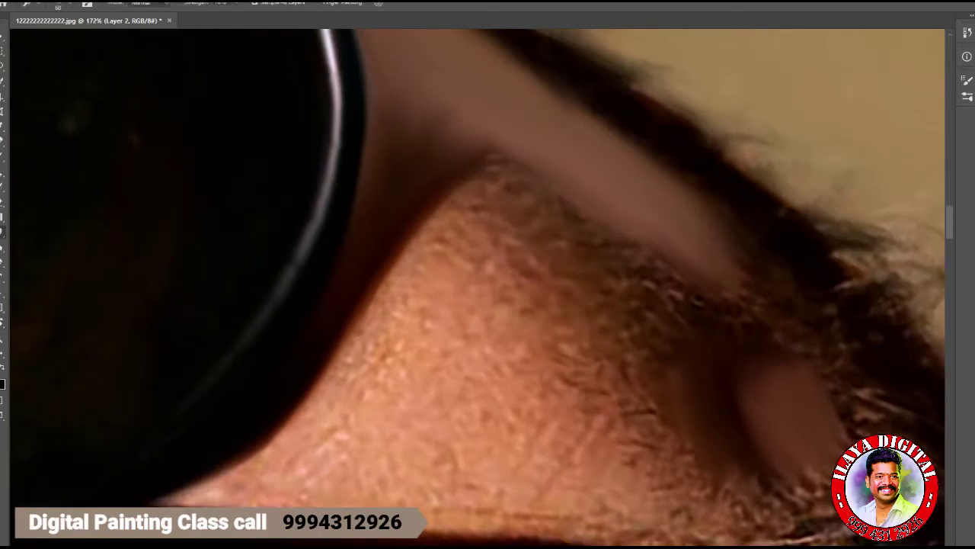
{"action": "mouse_move", "coordinate": [446, 247]}
{"action": "left_mouse_down"}
{"action": "mouse_move", "coordinate": [488, 208]}
{"action": "mouse_move", "coordinate": [564, 358]}
{"action": "left_mouse_up"}
{"action": "mouse_move", "coordinate": [488, 244]}
{"action": "left_mouse_down"}
{"action": "mouse_move", "coordinate": [568, 202]}
{"action": "mouse_move", "coordinate": [488, 153]}
{"action": "left_mouse_up"}
{"action": "mouse_move", "coordinate": [545, 213]}
{"action": "left_mouse_down"}
{"action": "mouse_move", "coordinate": [629, 256]}
{"action": "mouse_move", "coordinate": [694, 336]}
{"action": "left_mouse_up"}
{"action": "left_click_drag", "start_coordinate": [633, 320], "coordinate": [751, 228]}
{"action": "left_click_drag", "start_coordinate": [686, 228], "coordinate": [747, 308]}
{"action": "left_click_drag", "start_coordinate": [511, 259], "coordinate": [621, 351]}
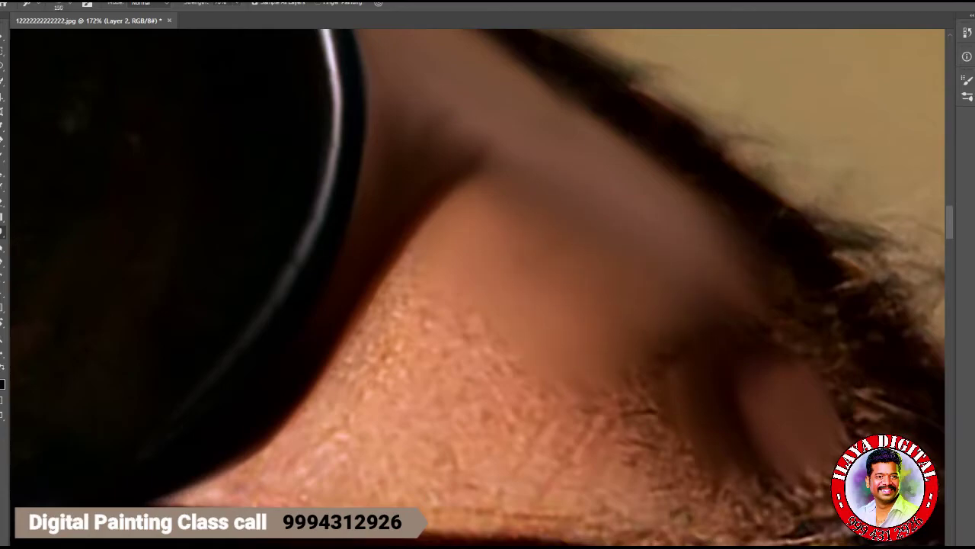
- Smudge the textured skin across the middle and lower part of the lit cheek into smooth tones
{"action": "mouse_move", "coordinate": [427, 308]}
{"action": "left_mouse_down"}
{"action": "mouse_move", "coordinate": [385, 366]}
{"action": "mouse_move", "coordinate": [468, 237]}
{"action": "left_mouse_up"}
{"action": "left_click_drag", "start_coordinate": [457, 396], "coordinate": [479, 334]}
{"action": "left_click_drag", "start_coordinate": [507, 400], "coordinate": [575, 345]}
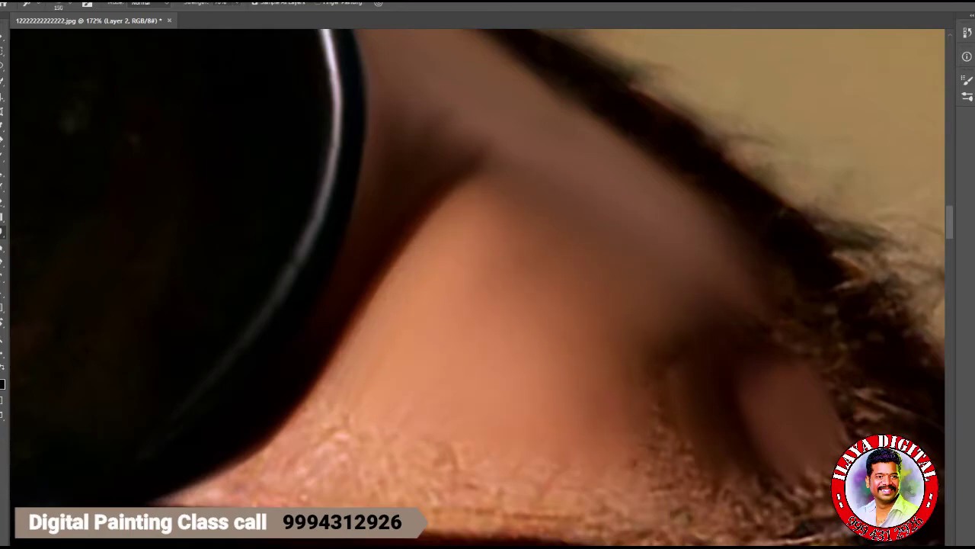
{"action": "left_click_drag", "start_coordinate": [583, 385], "coordinate": [648, 449]}
{"action": "left_click_drag", "start_coordinate": [450, 449], "coordinate": [534, 515]}
{"action": "left_click_drag", "start_coordinate": [480, 530], "coordinate": [507, 532]}
{"action": "left_click_drag", "start_coordinate": [579, 488], "coordinate": [640, 440]}
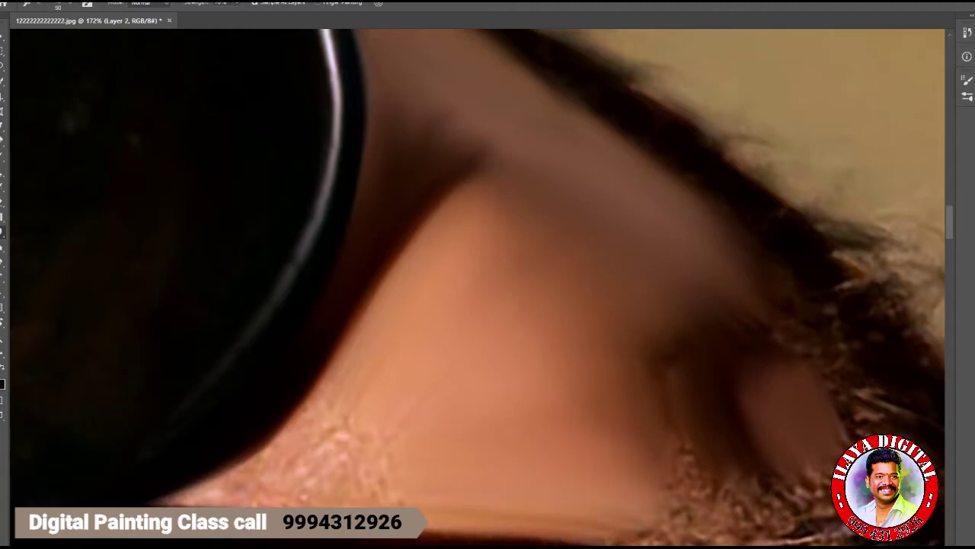
- Clean up the cheek's edge along the dark lens rim with short smudge strokes, using a brush reduced to 25
{"action": "left_click_drag", "start_coordinate": [156, 495], "coordinate": [270, 446]}
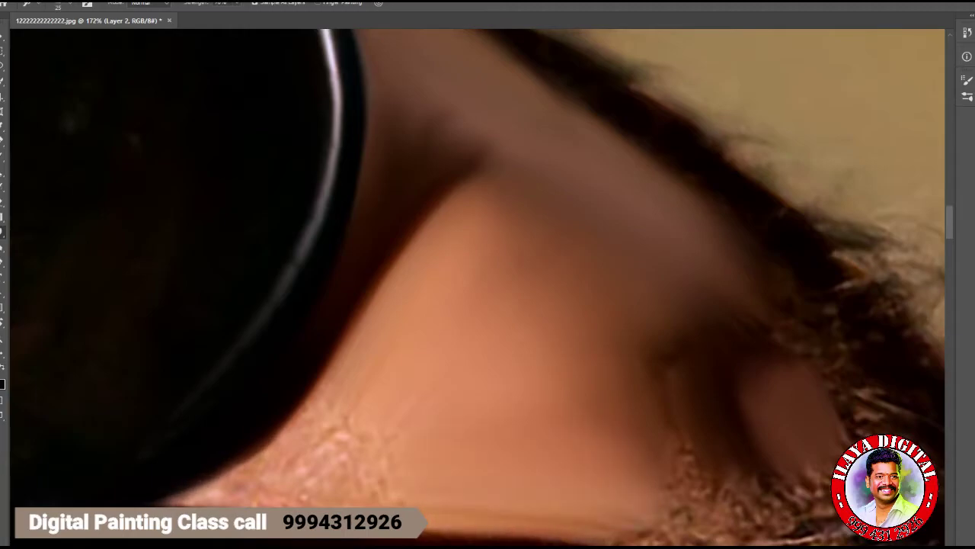
{"action": "left_click_drag", "start_coordinate": [164, 503], "coordinate": [308, 396]}
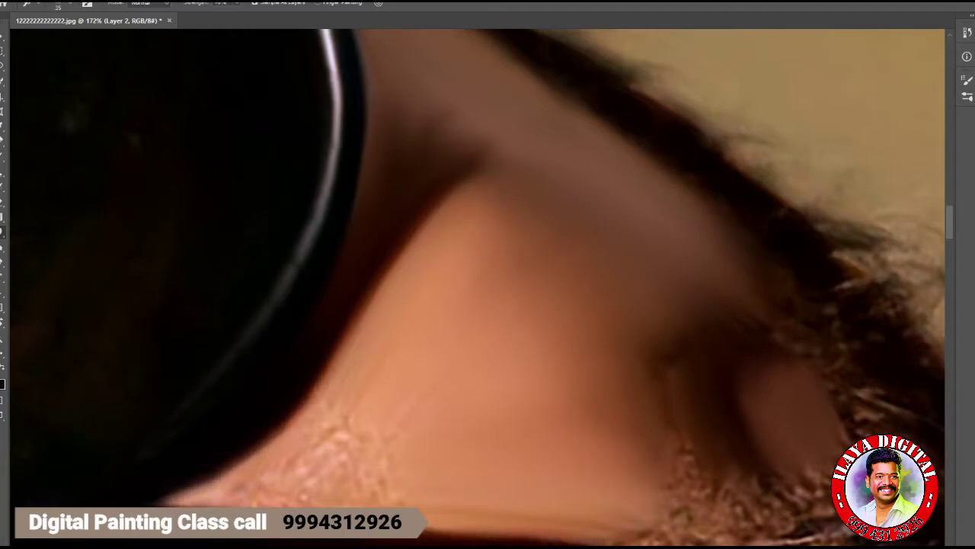
{"action": "left_click_drag", "start_coordinate": [213, 480], "coordinate": [305, 404]}
{"action": "left_click_drag", "start_coordinate": [191, 491], "coordinate": [255, 442]}
{"action": "left_click_drag", "start_coordinate": [156, 504], "coordinate": [206, 481]}
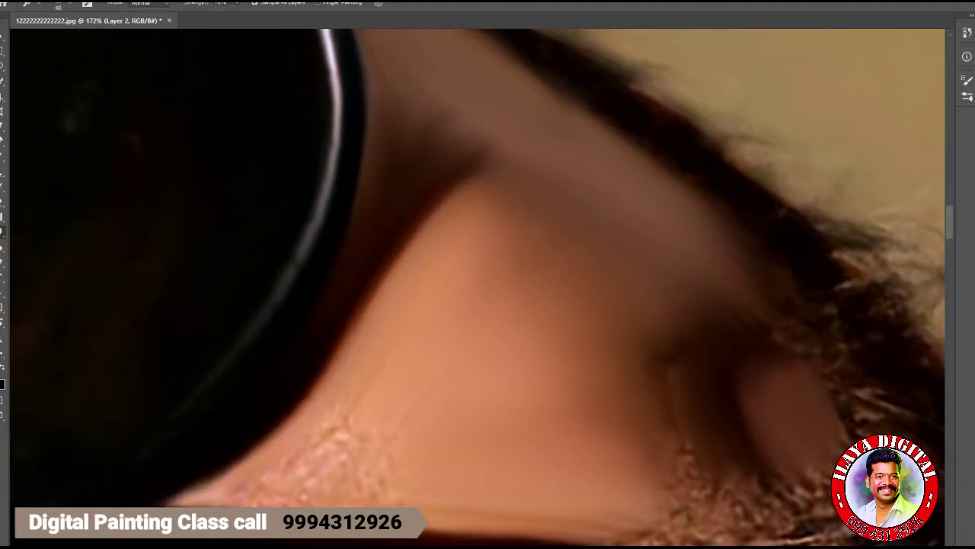
- Smudge away the remaining rough skin patch in the narrow corner of the cheek near the lens
{"action": "left_click_drag", "start_coordinate": [347, 431], "coordinate": [323, 412]}
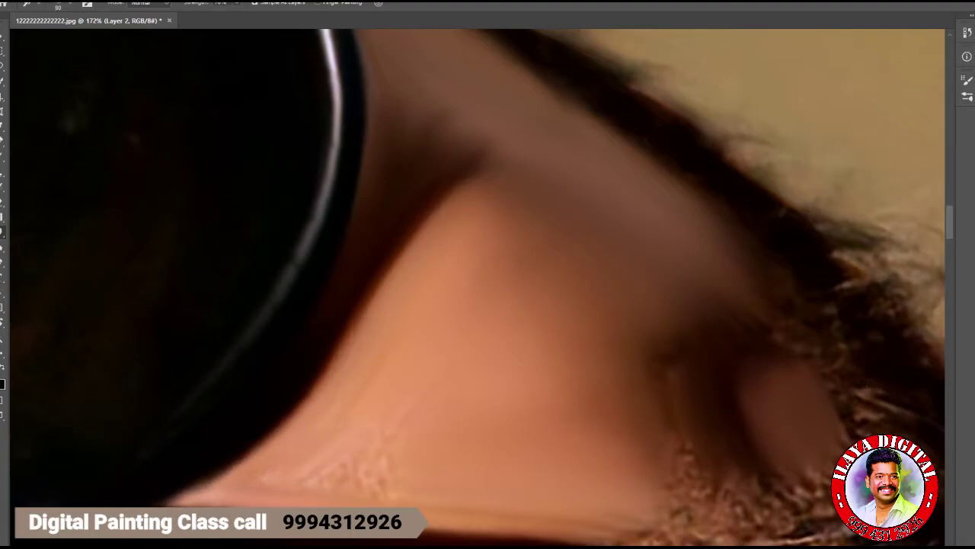
{"action": "left_click_drag", "start_coordinate": [297, 473], "coordinate": [332, 438]}
{"action": "left_click_drag", "start_coordinate": [369, 480], "coordinate": [320, 396]}
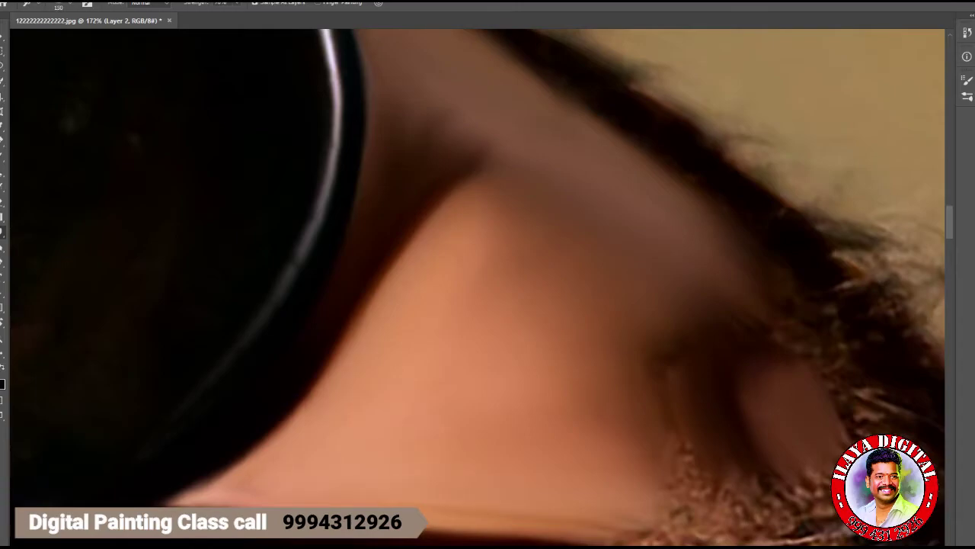
- Blend the lit cheek into the shadow below the lens and the dark stubble area with larger smudge strokes
{"action": "left_click_drag", "start_coordinate": [488, 190], "coordinate": [503, 213]}
{"action": "mouse_move", "coordinate": [438, 171]}
{"action": "left_mouse_down"}
{"action": "mouse_move", "coordinate": [499, 259]}
{"action": "mouse_move", "coordinate": [526, 221]}
{"action": "left_mouse_up"}
{"action": "left_click_drag", "start_coordinate": [655, 343], "coordinate": [549, 488]}
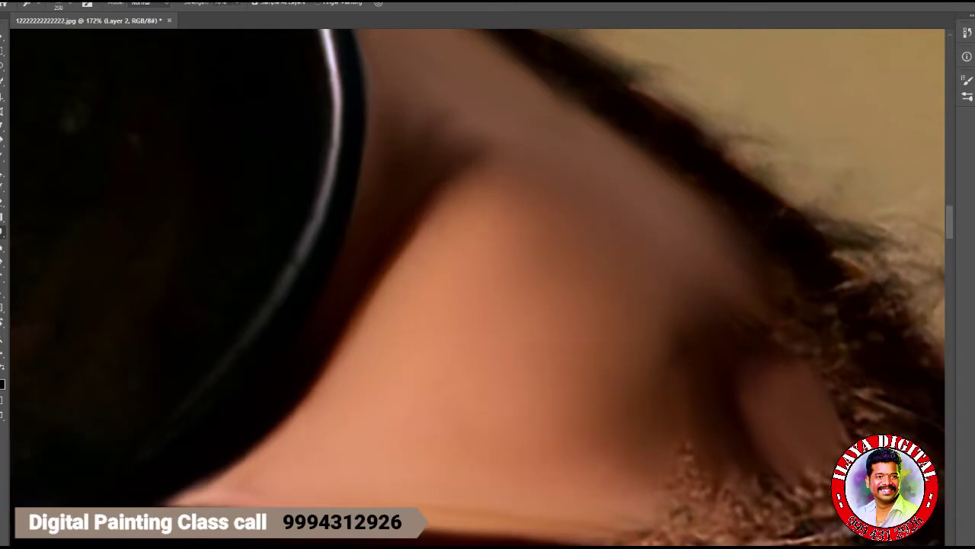
{"action": "left_click_drag", "start_coordinate": [472, 164], "coordinate": [427, 110]}
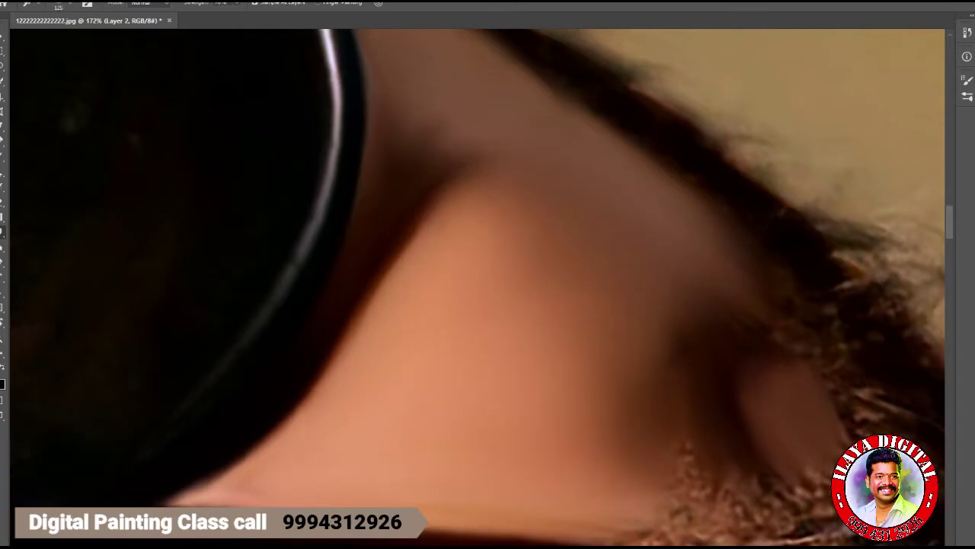
{"action": "left_click_drag", "start_coordinate": [381, 305], "coordinate": [488, 229]}
{"action": "left_click_drag", "start_coordinate": [427, 221], "coordinate": [496, 244]}
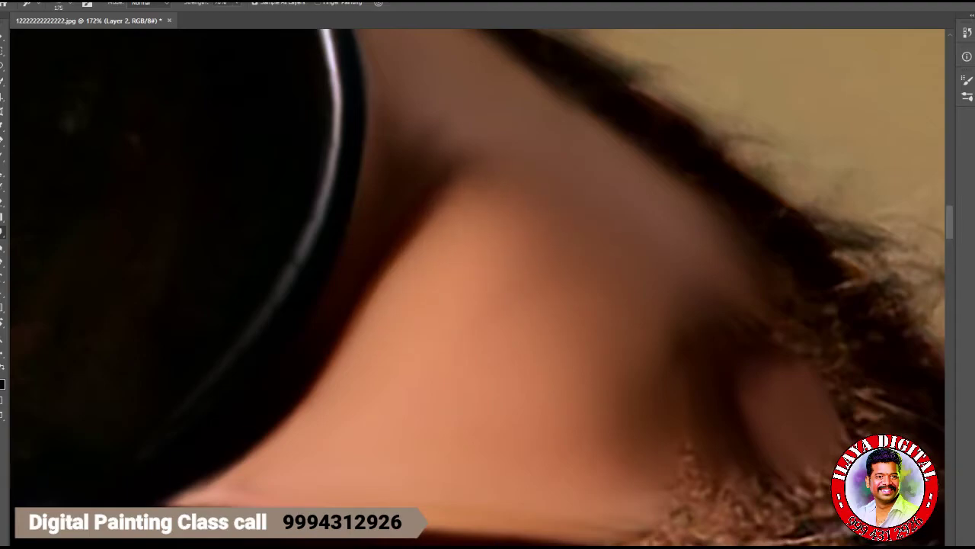
- Smudge the rough lower tip of the cheek beside the moustache into smooth skin with the brush reduced to 100
{"action": "scroll", "coordinate": [478, 287], "scroll_direction": "down", "scroll_amount": 5}
{"action": "scroll", "coordinate": [594, 364], "scroll_direction": "down", "scroll_amount": 8}
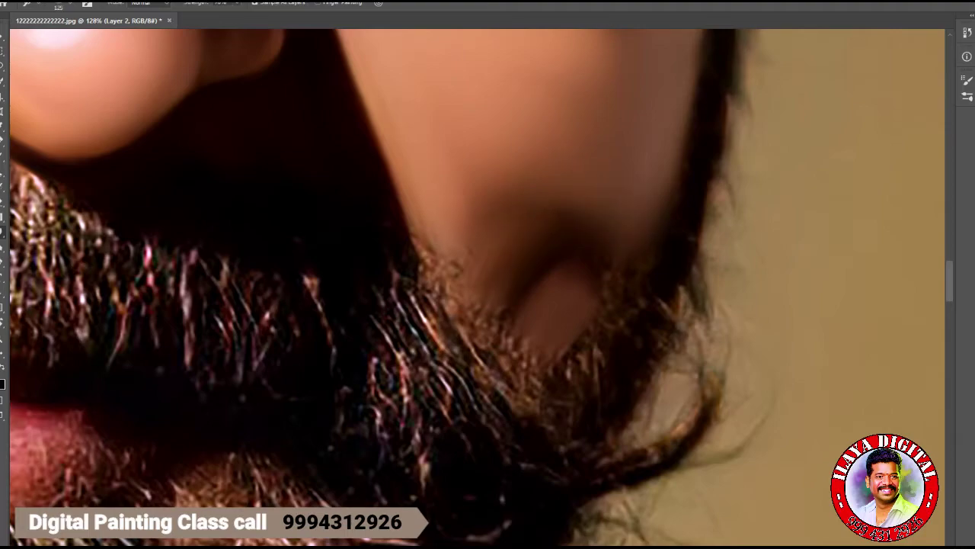
{"action": "key", "text": "bracketleft"}
{"action": "key", "text": "bracketleft"}
{"action": "mouse_move", "coordinate": [464, 241]}
{"action": "left_mouse_down"}
{"action": "mouse_move", "coordinate": [426, 278]}
{"action": "mouse_move", "coordinate": [443, 295]}
{"action": "left_mouse_up"}
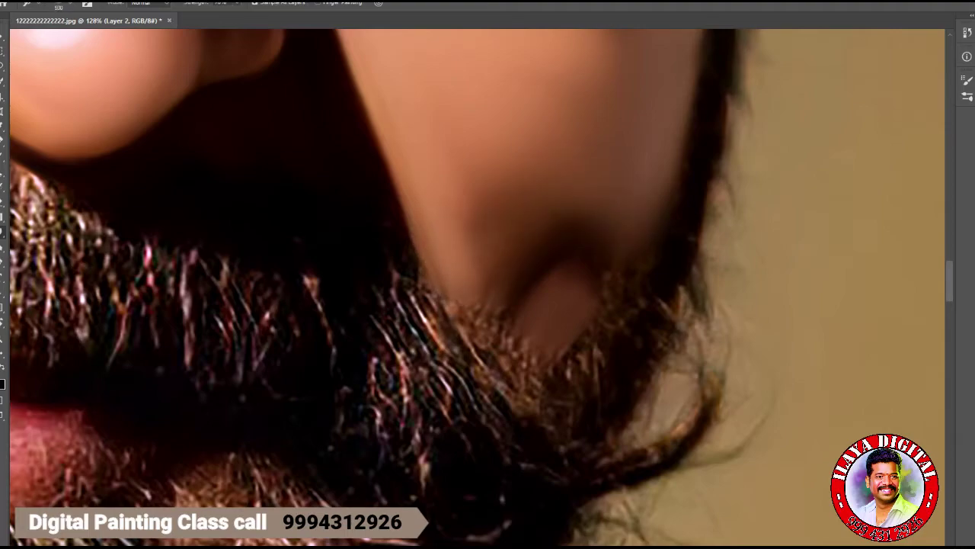
- Smudge the stubble around the small brown skin patch at the cheek's base using a smaller brush
{"action": "key", "text": "bracketleft"}
{"action": "key", "text": "bracketleft"}
{"action": "key", "text": "bracketleft"}
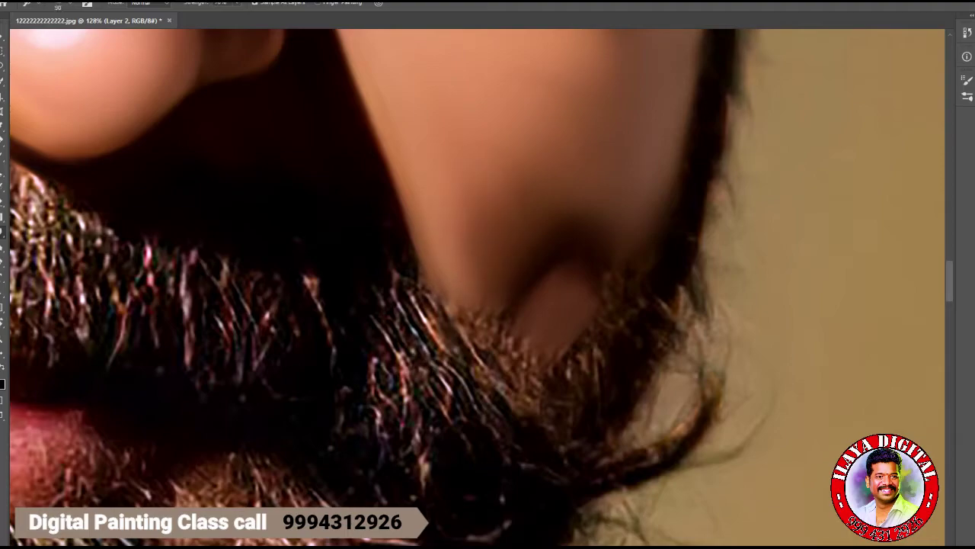
{"action": "mouse_move", "coordinate": [607, 259]}
{"action": "left_mouse_down"}
{"action": "mouse_move", "coordinate": [628, 273]}
{"action": "mouse_move", "coordinate": [564, 294]}
{"action": "left_mouse_up"}
{"action": "left_click_drag", "start_coordinate": [598, 209], "coordinate": [577, 218]}
{"action": "left_click_drag", "start_coordinate": [612, 324], "coordinate": [595, 350]}
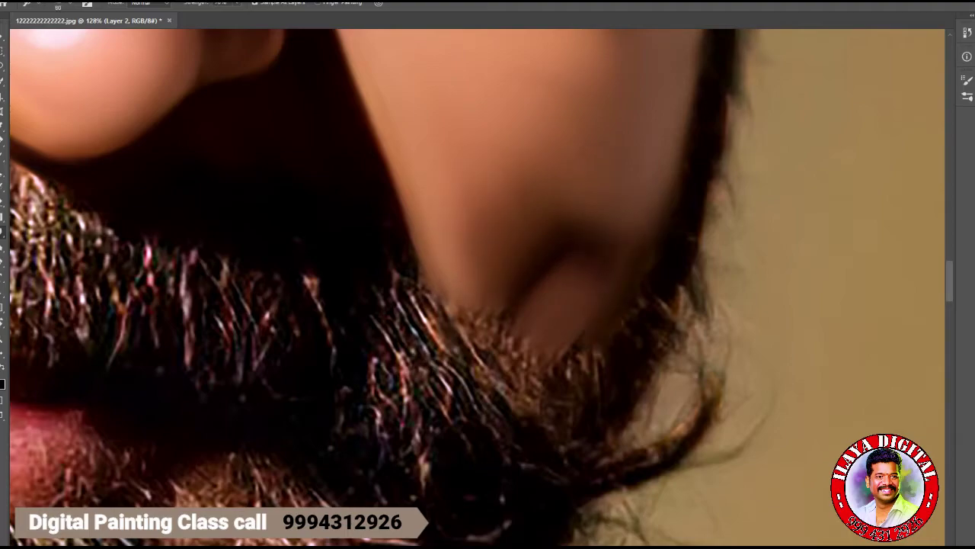
{"action": "left_click_drag", "start_coordinate": [640, 244], "coordinate": [625, 259]}
- Extend the smooth skin down over the stubble to a clean point along the moustache edge
{"action": "left_click_drag", "start_coordinate": [598, 343], "coordinate": [564, 389]}
{"action": "left_click_drag", "start_coordinate": [503, 293], "coordinate": [465, 328]}
{"action": "mouse_move", "coordinate": [525, 320]}
{"action": "left_mouse_down"}
{"action": "mouse_move", "coordinate": [526, 388]}
{"action": "mouse_move", "coordinate": [511, 355]}
{"action": "left_mouse_up"}
{"action": "left_click_drag", "start_coordinate": [556, 358], "coordinate": [552, 397]}
{"action": "left_click_drag", "start_coordinate": [473, 276], "coordinate": [477, 358]}
{"action": "left_click_drag", "start_coordinate": [477, 304], "coordinate": [481, 233]}
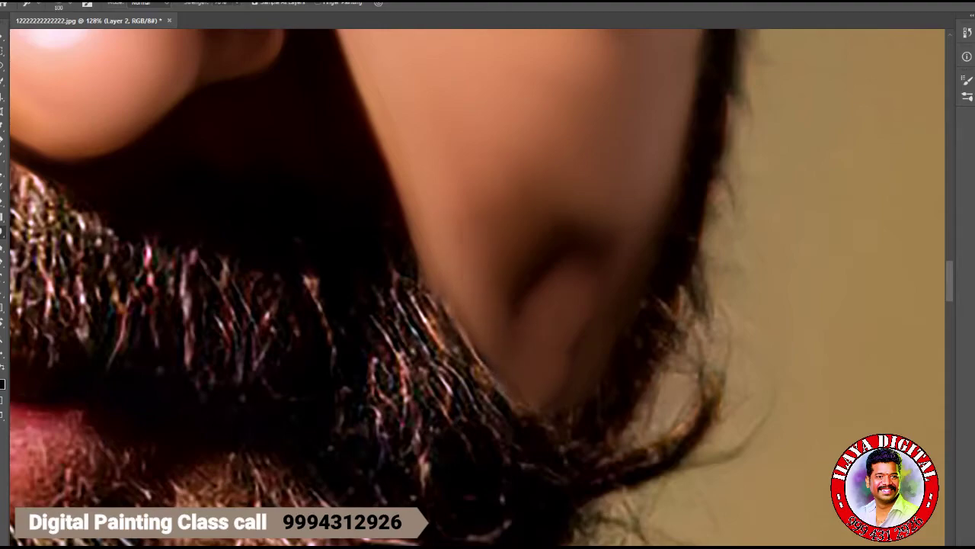
- Soften the dark shadow curve around the lower cheek patch with broader smudge strokes, enlarging the brush up to 200
{"action": "left_click_drag", "start_coordinate": [581, 189], "coordinate": [553, 225]}
{"action": "key", "text": "]"}
{"action": "mouse_move", "coordinate": [591, 254]}
{"action": "left_mouse_down"}
{"action": "mouse_move", "coordinate": [538, 287]}
{"action": "mouse_move", "coordinate": [573, 347]}
{"action": "left_mouse_up"}
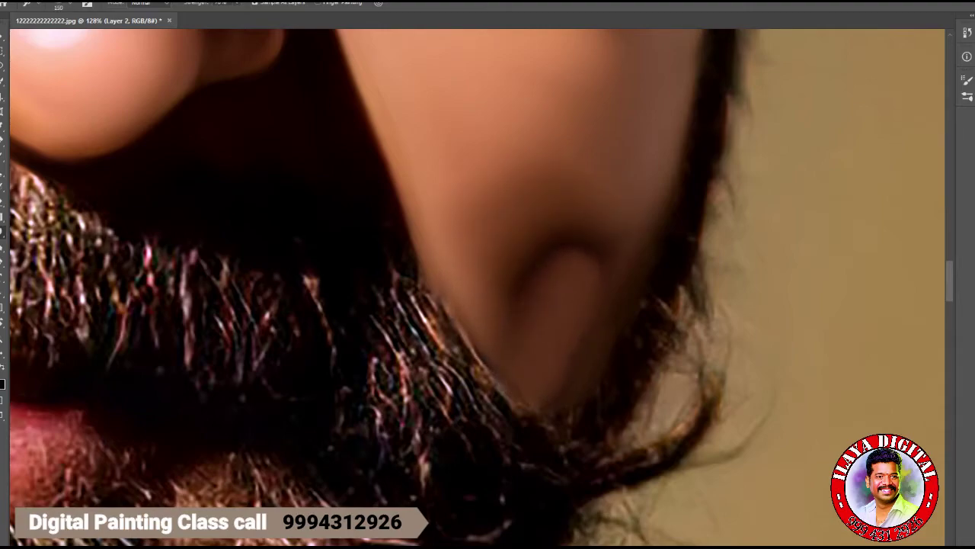
{"action": "mouse_move", "coordinate": [618, 222]}
{"action": "left_mouse_down"}
{"action": "mouse_move", "coordinate": [593, 251]}
{"action": "mouse_move", "coordinate": [570, 235]}
{"action": "mouse_move", "coordinate": [506, 279]}
{"action": "left_mouse_up"}
{"action": "left_click_drag", "start_coordinate": [539, 250], "coordinate": [579, 224]}
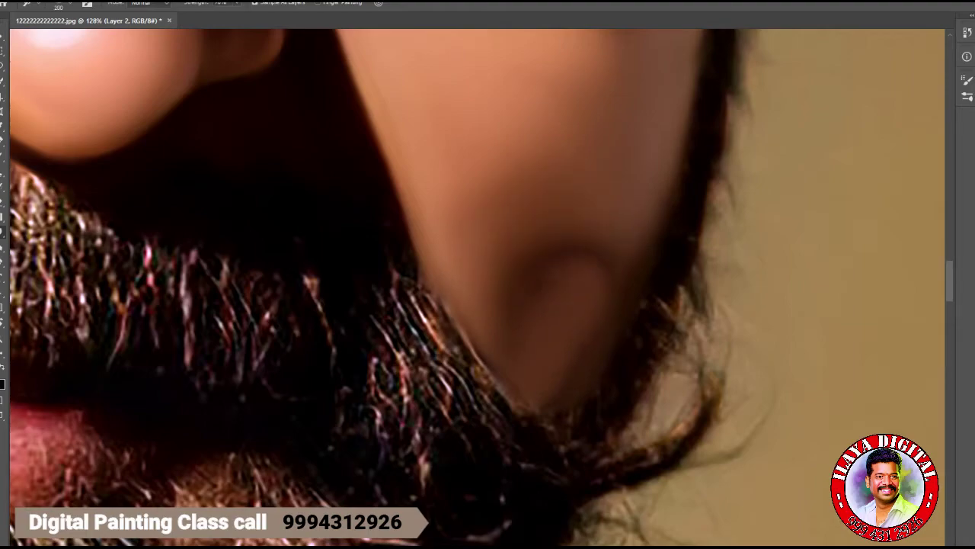
{"action": "left_click_drag", "start_coordinate": [622, 254], "coordinate": [602, 287]}
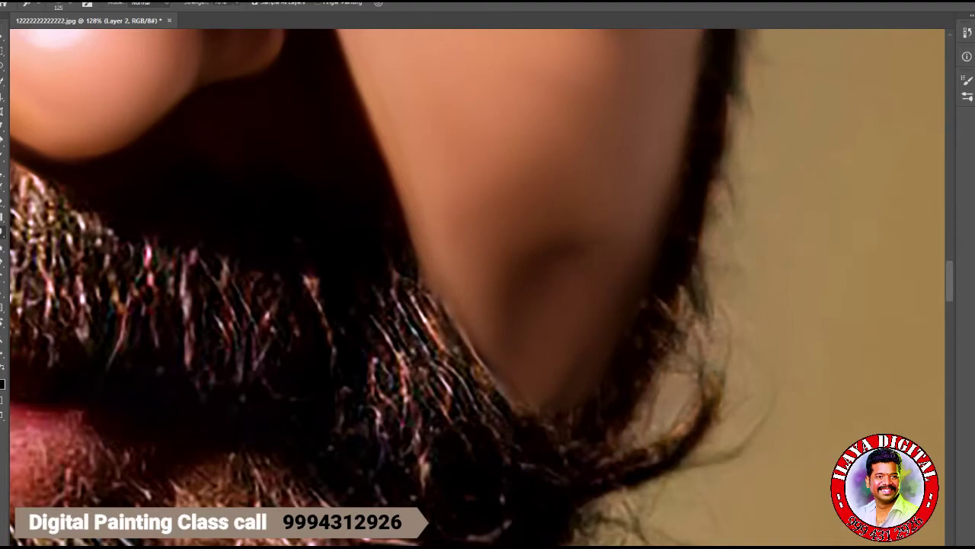
- Smudge away the bright reflections and specks inside the dark lens on the shadowed side and smooth its outer rim
{"action": "scroll", "coordinate": [603, 333], "scroll_direction": "down", "scroll_amount": 5, "text": "alt"}
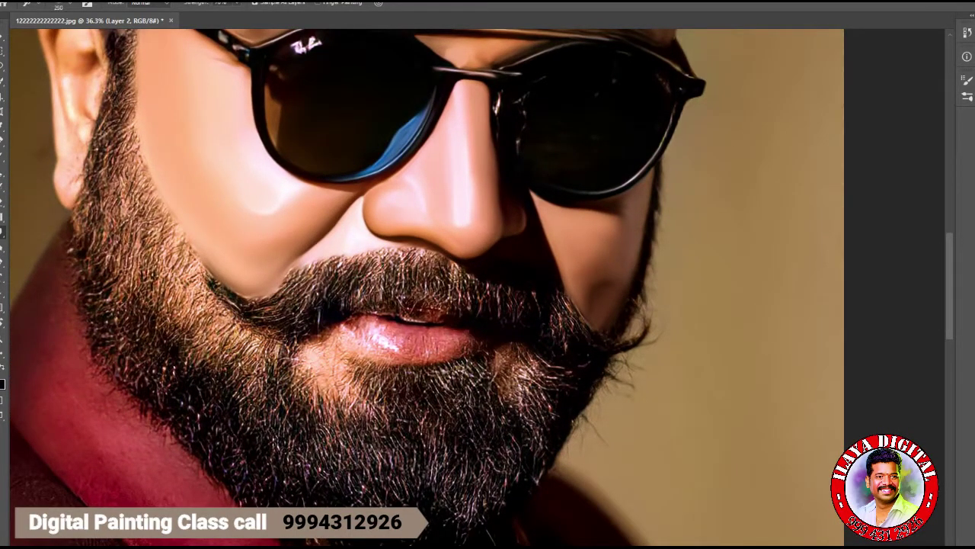
{"action": "scroll", "coordinate": [609, 183], "scroll_direction": "up", "scroll_amount": 5, "text": "alt"}
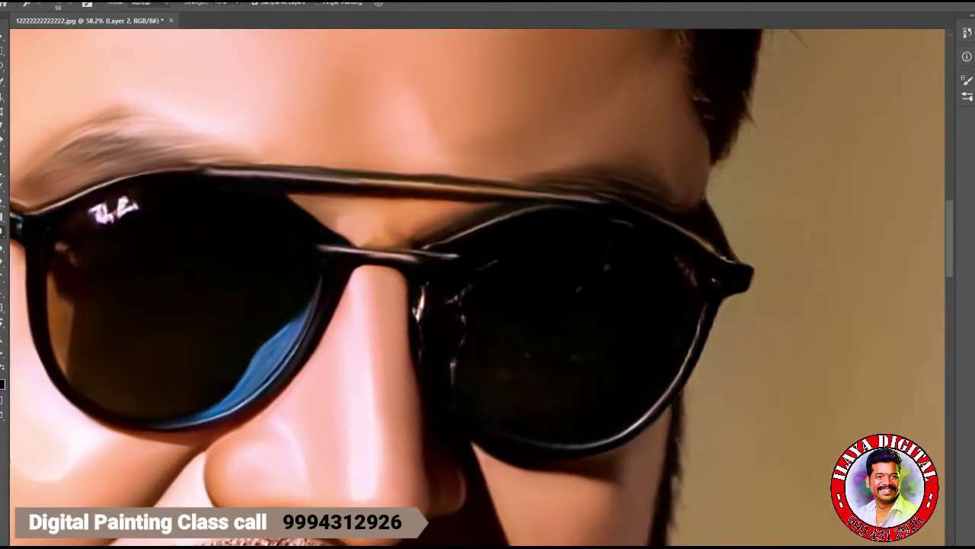
{"action": "mouse_move", "coordinate": [417, 319]}
{"action": "left_mouse_down"}
{"action": "mouse_move", "coordinate": [417, 299]}
{"action": "mouse_move", "coordinate": [484, 268]}
{"action": "left_mouse_up"}
{"action": "left_click_drag", "start_coordinate": [464, 306], "coordinate": [457, 398]}
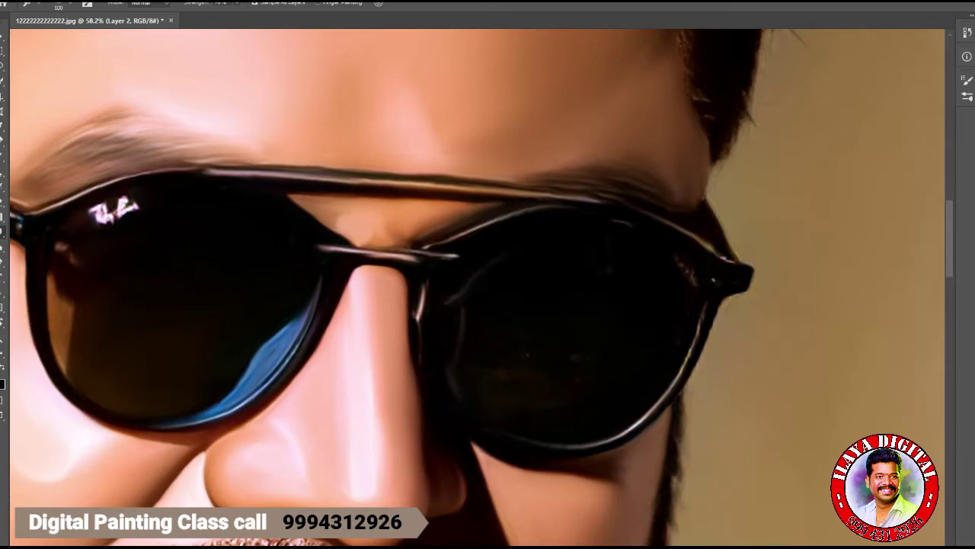
{"action": "left_click_drag", "start_coordinate": [692, 276], "coordinate": [676, 264]}
{"action": "left_click_drag", "start_coordinate": [681, 385], "coordinate": [703, 316]}
{"action": "left_click_drag", "start_coordinate": [462, 282], "coordinate": [460, 352]}
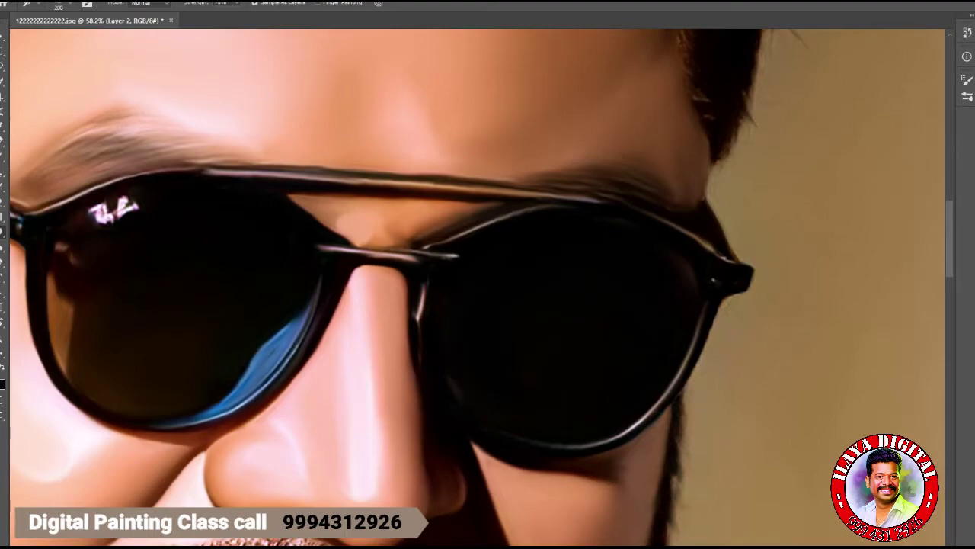
- Smudge the earlobe and the narrow strip of skin above it smooth with the brush reduced to 70
{"action": "key", "text": "ctrl+0"}
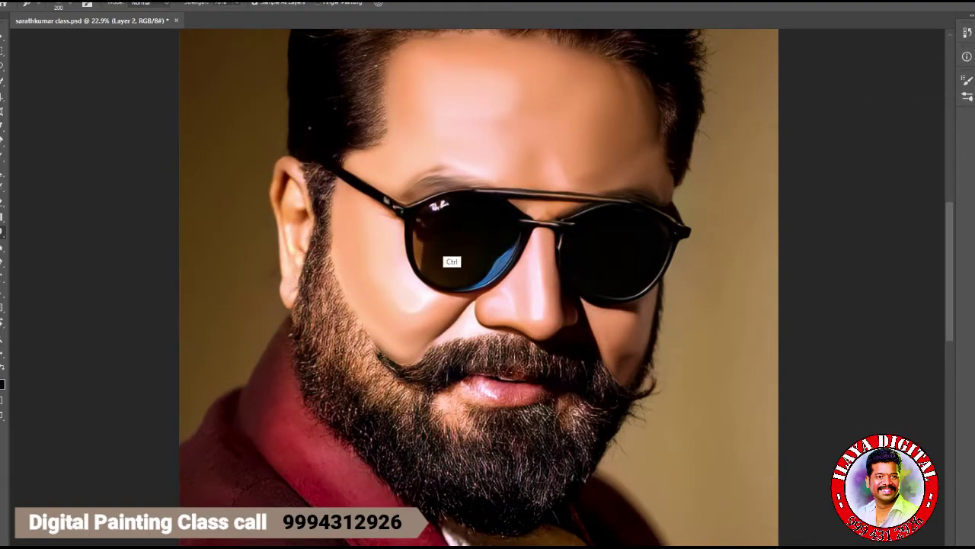
{"action": "scroll", "coordinate": [446, 261], "scroll_direction": "up", "scroll_amount": 3}
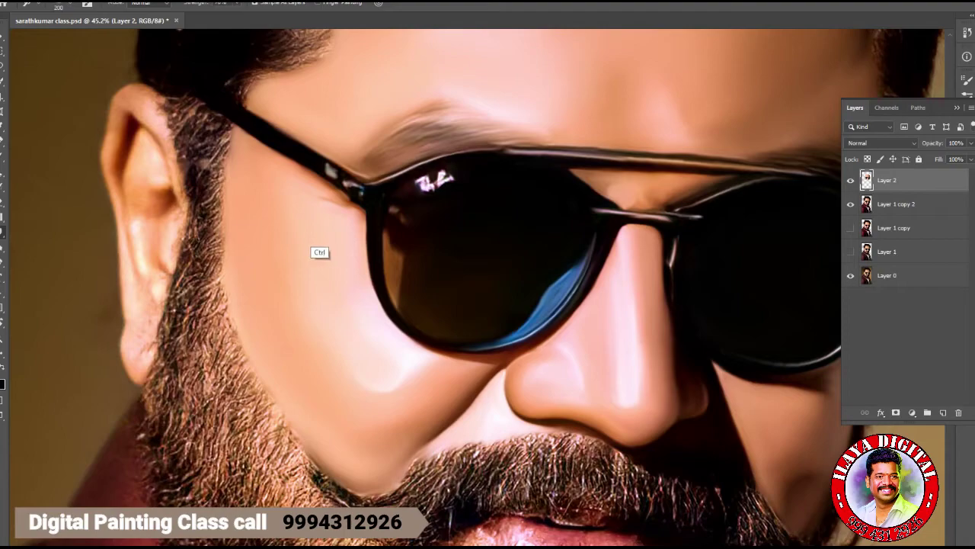
{"action": "scroll", "coordinate": [320, 251], "scroll_direction": "up", "scroll_amount": 3}
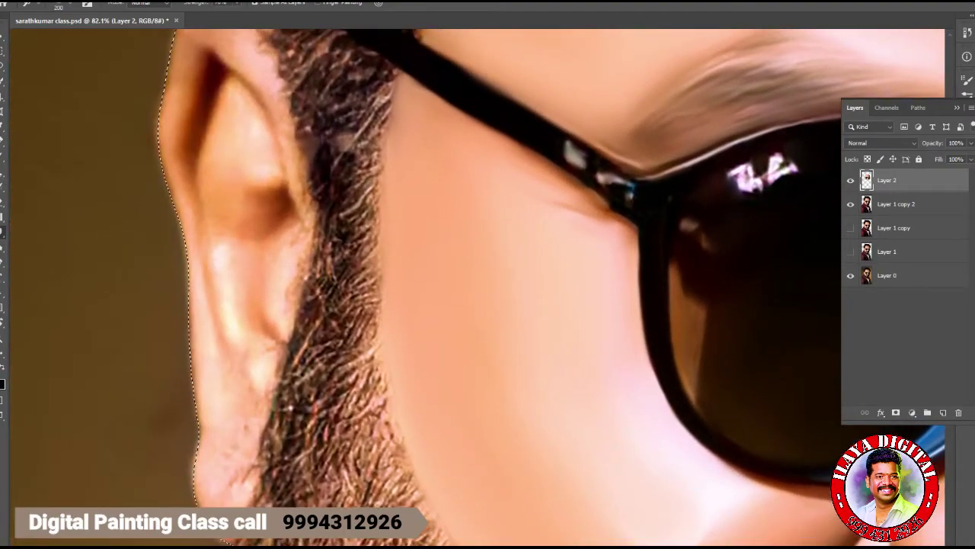
{"action": "scroll", "coordinate": [303, 277], "scroll_direction": "up", "scroll_amount": 1}
{"action": "key", "text": "bracketleft"}
{"action": "key", "text": "bracketleft"}
{"action": "key", "text": "bracketleft"}
{"action": "key", "text": "bracketleft"}
{"action": "key", "text": "bracketleft"}
{"action": "key", "text": "bracketleft"}
{"action": "key", "text": "bracketleft"}
{"action": "key", "text": "bracketleft"}
{"action": "key", "text": "bracketleft"}
{"action": "key", "text": "bracketleft"}
{"action": "key", "text": "bracketleft"}
{"action": "key", "text": "bracketleft"}
{"action": "key", "text": "bracketleft"}
{"action": "key", "text": "bracketleft"}
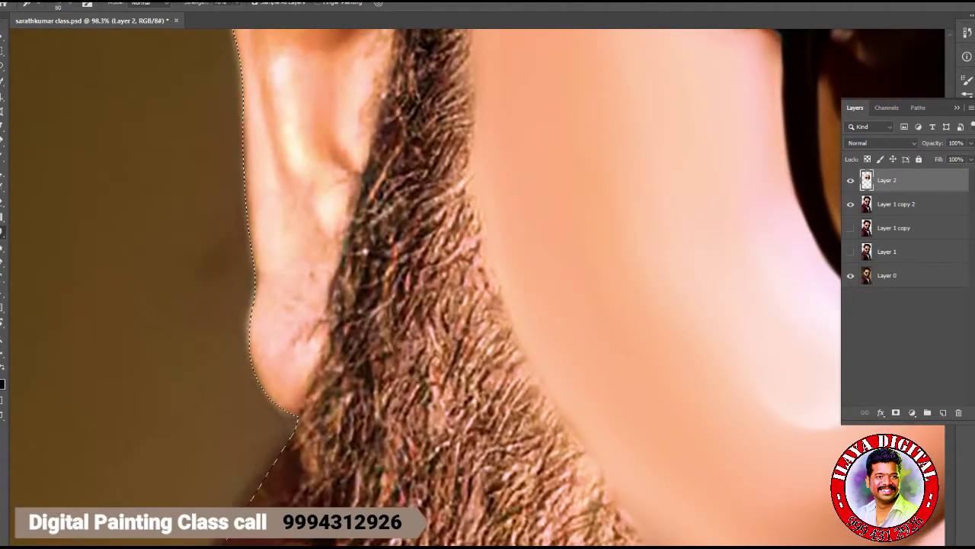
{"action": "left_click_drag", "start_coordinate": [259, 335], "coordinate": [285, 404]}
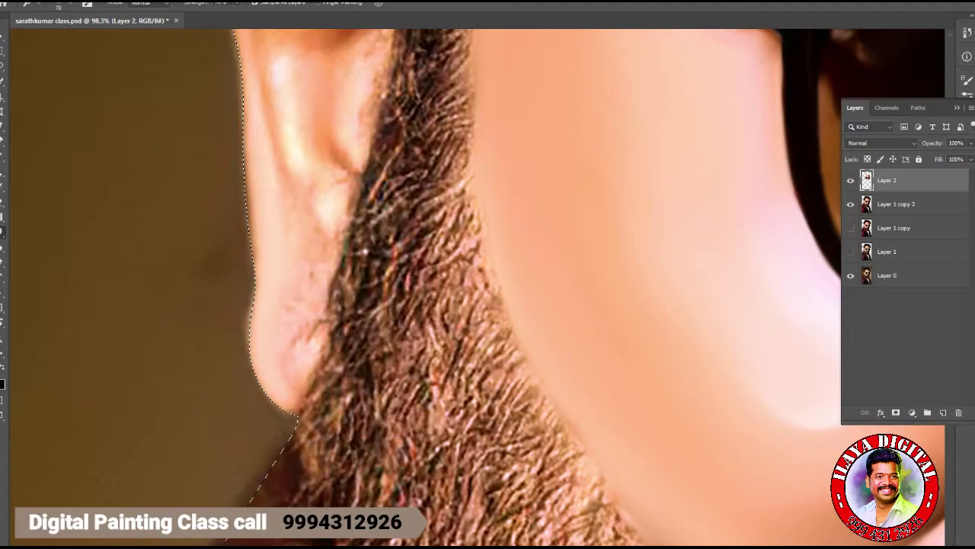
{"action": "left_click_drag", "start_coordinate": [304, 350], "coordinate": [305, 408]}
{"action": "left_click_drag", "start_coordinate": [263, 381], "coordinate": [314, 328]}
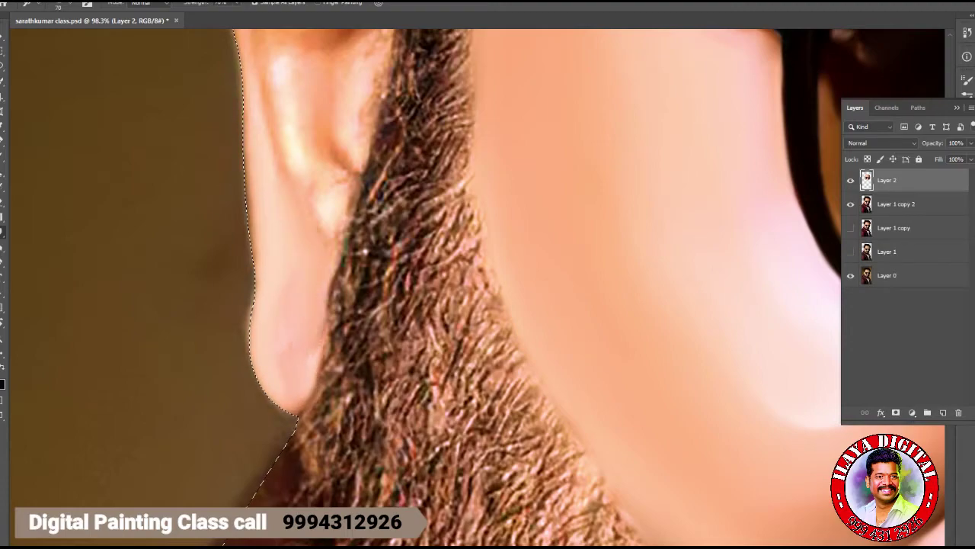
{"action": "mouse_move", "coordinate": [305, 156]}
{"action": "left_mouse_down"}
{"action": "mouse_move", "coordinate": [326, 118]}
{"action": "mouse_move", "coordinate": [335, 244]}
{"action": "mouse_move", "coordinate": [313, 355]}
{"action": "left_mouse_up"}
- Smooth the middle of the ear along the inner rim, the small front lobe and the inner hollow
{"action": "left_click_drag", "start_coordinate": [533, 228], "coordinate": [469, 343]}
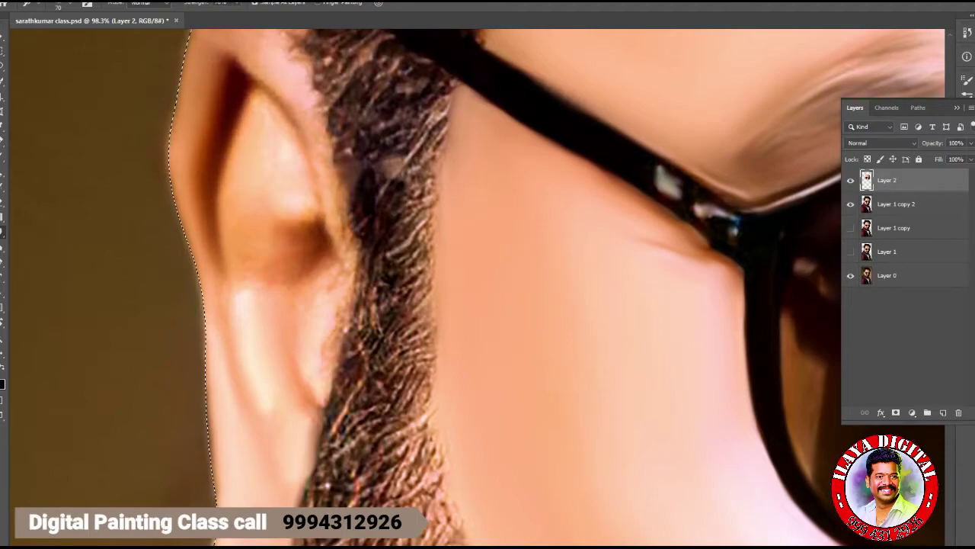
{"action": "mouse_move", "coordinate": [319, 122]}
{"action": "left_mouse_down"}
{"action": "mouse_move", "coordinate": [339, 228]}
{"action": "mouse_move", "coordinate": [329, 351]}
{"action": "mouse_move", "coordinate": [320, 274]}
{"action": "left_mouse_up"}
{"action": "left_click_drag", "start_coordinate": [326, 360], "coordinate": [311, 398]}
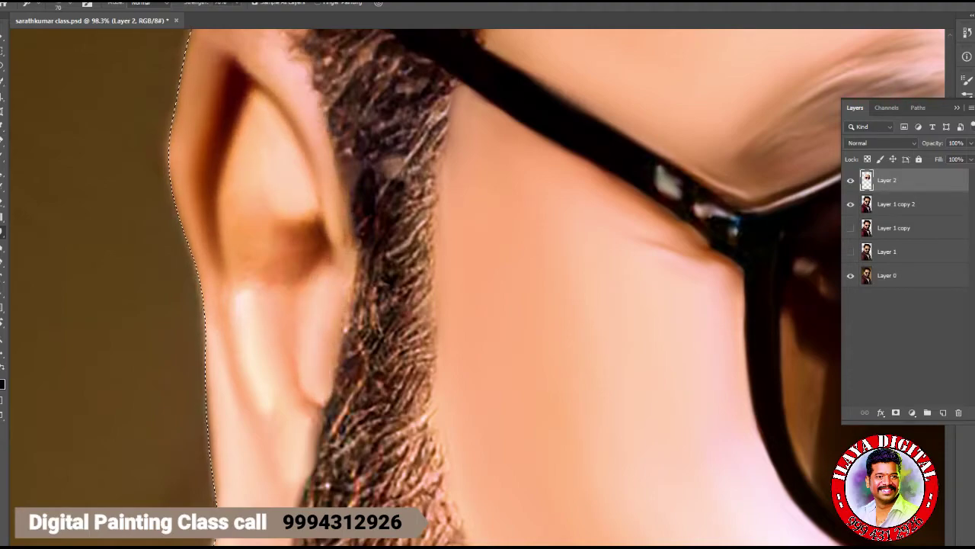
{"action": "key", "text": "bracketright"}
{"action": "mouse_move", "coordinate": [275, 254]}
{"action": "left_mouse_down"}
{"action": "mouse_move", "coordinate": [277, 231]}
{"action": "mouse_move", "coordinate": [308, 218]}
{"action": "mouse_move", "coordinate": [269, 227]}
{"action": "left_mouse_up"}
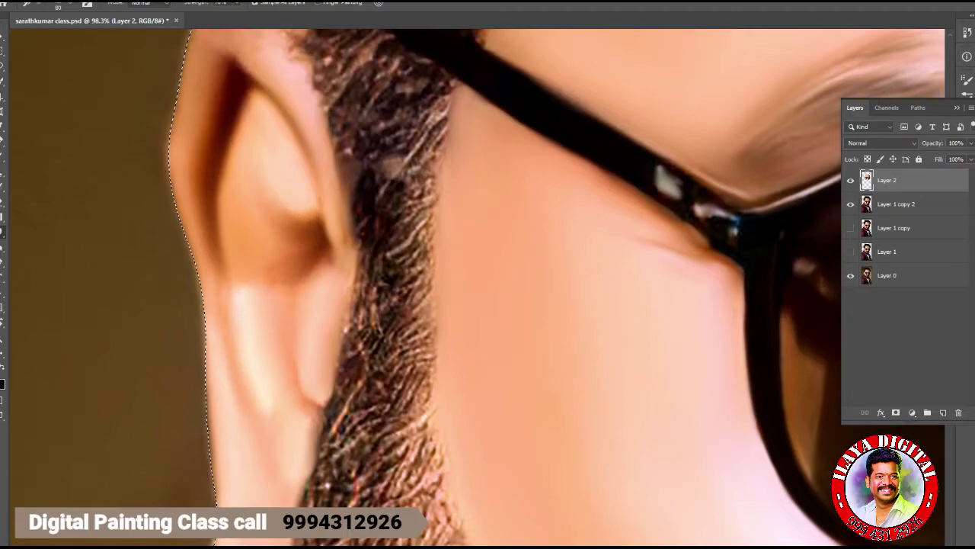
- Refine the shadow fold beneath the inner ear highlight with a smaller smudge brush
{"action": "key", "text": "bracketleft"}
{"action": "key", "text": "bracketleft"}
{"action": "key", "text": "bracketleft"}
{"action": "key", "text": "bracketleft"}
{"action": "key", "text": "bracketleft"}
{"action": "mouse_move", "coordinate": [297, 284]}
{"action": "left_mouse_down"}
{"action": "mouse_move", "coordinate": [302, 213]}
{"action": "mouse_move", "coordinate": [274, 320]}
{"action": "left_mouse_up"}
{"action": "key", "text": "bracketright"}
{"action": "key", "text": "bracketright"}
{"action": "key", "text": "bracketright"}
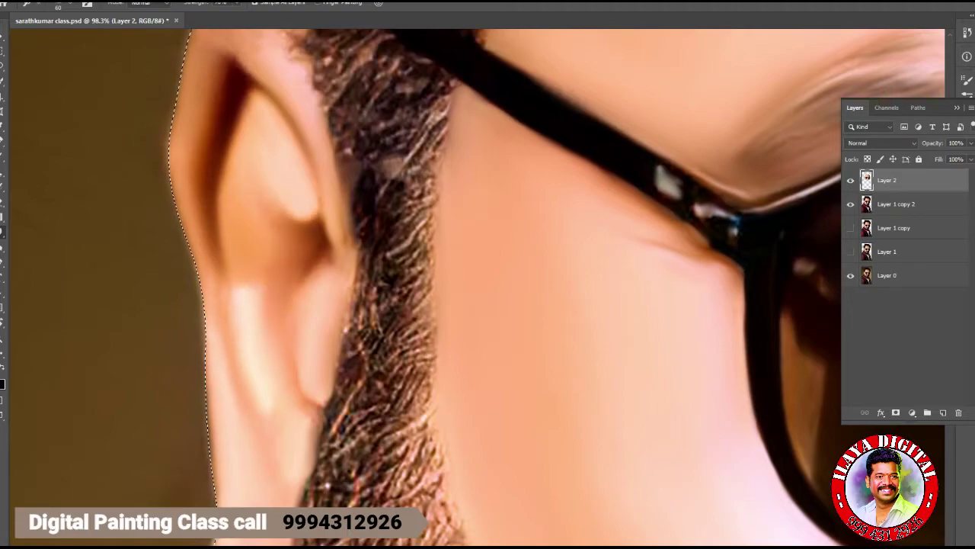
- Smudge the upper curve and front rim of the ear into smooth skin tones
{"action": "left_click_drag", "start_coordinate": [488, 290], "coordinate": [548, 442]}
{"action": "key", "text": "bracketleft"}
{"action": "key", "text": "bracketleft"}
{"action": "key", "text": "bracketleft"}
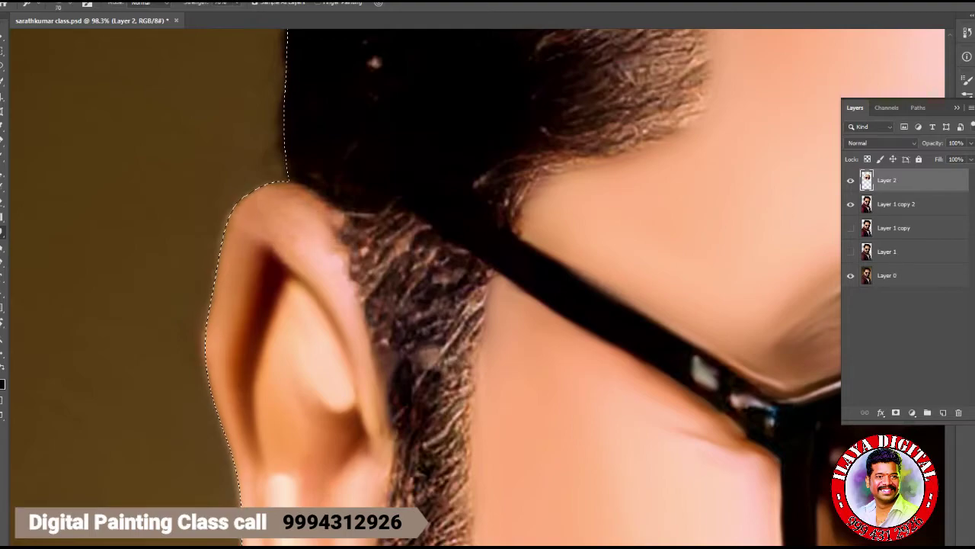
{"action": "left_click_drag", "start_coordinate": [336, 227], "coordinate": [352, 301]}
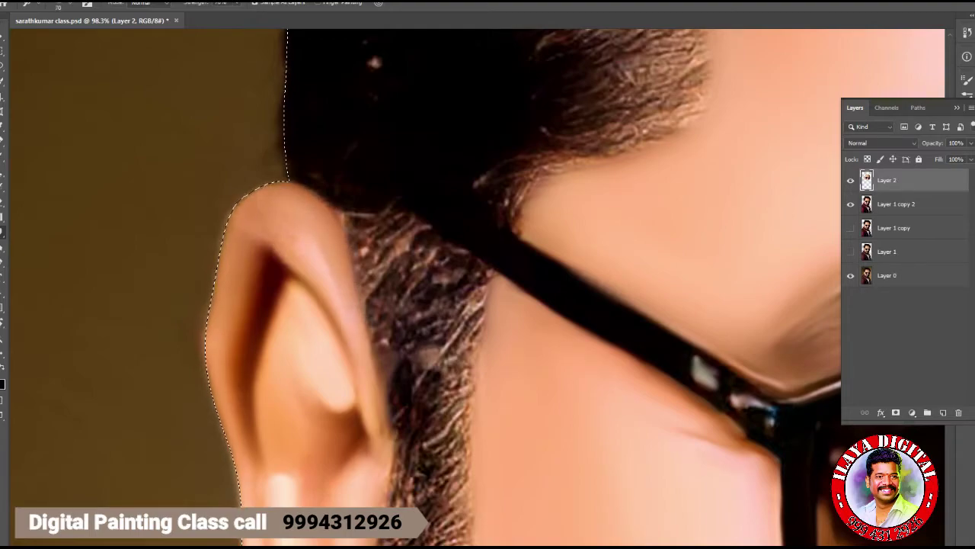
{"action": "mouse_move", "coordinate": [280, 242]}
{"action": "left_mouse_down"}
{"action": "mouse_move", "coordinate": [283, 259]}
{"action": "mouse_move", "coordinate": [240, 203]}
{"action": "mouse_move", "coordinate": [255, 191]}
{"action": "left_mouse_up"}
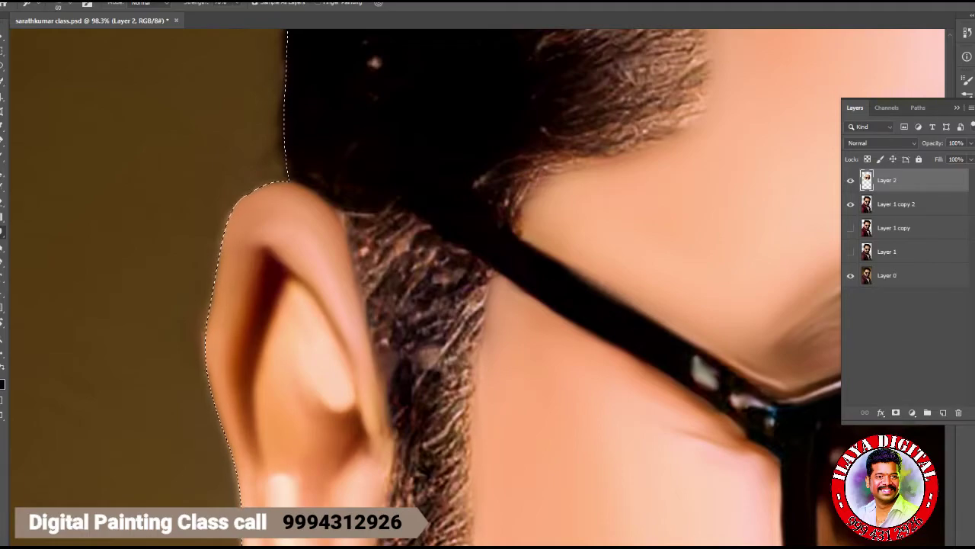
- Try smudging the sideburn hair beside the ear into soft strokes
{"action": "mouse_move", "coordinate": [345, 213]}
{"action": "left_mouse_down"}
{"action": "mouse_move", "coordinate": [373, 293]}
{"action": "mouse_move", "coordinate": [375, 384]}
{"action": "left_mouse_up"}
{"action": "left_click_drag", "start_coordinate": [488, 381], "coordinate": [480, 229]}
{"action": "left_click_drag", "start_coordinate": [385, 252], "coordinate": [389, 323]}
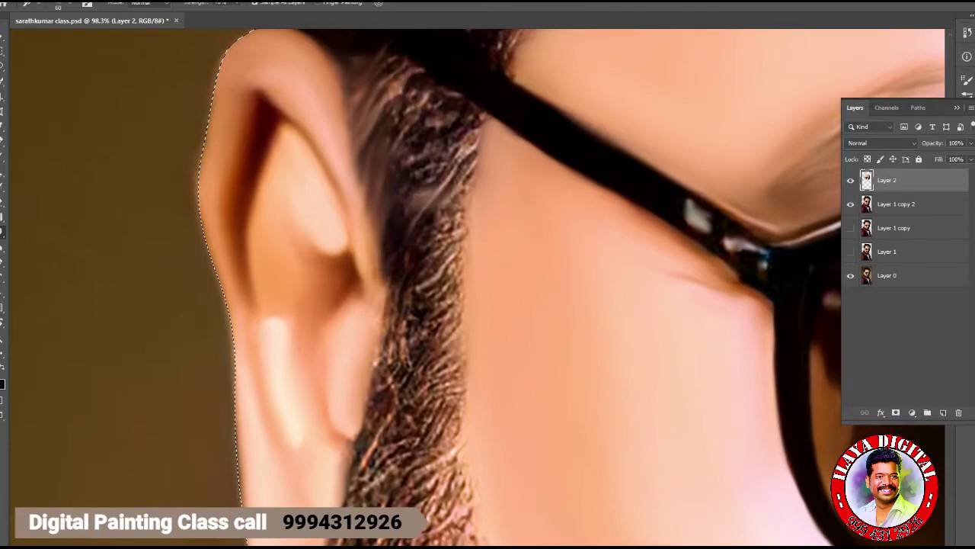
{"action": "left_click_drag", "start_coordinate": [427, 182], "coordinate": [450, 252]}
{"action": "mouse_move", "coordinate": [440, 218]}
{"action": "left_mouse_down"}
{"action": "mouse_move", "coordinate": [445, 305]}
{"action": "mouse_move", "coordinate": [430, 450]}
{"action": "left_mouse_up"}
- Erase the smudged strokes over the sideburn to bring back the original hair texture
{"action": "key", "text": "e"}
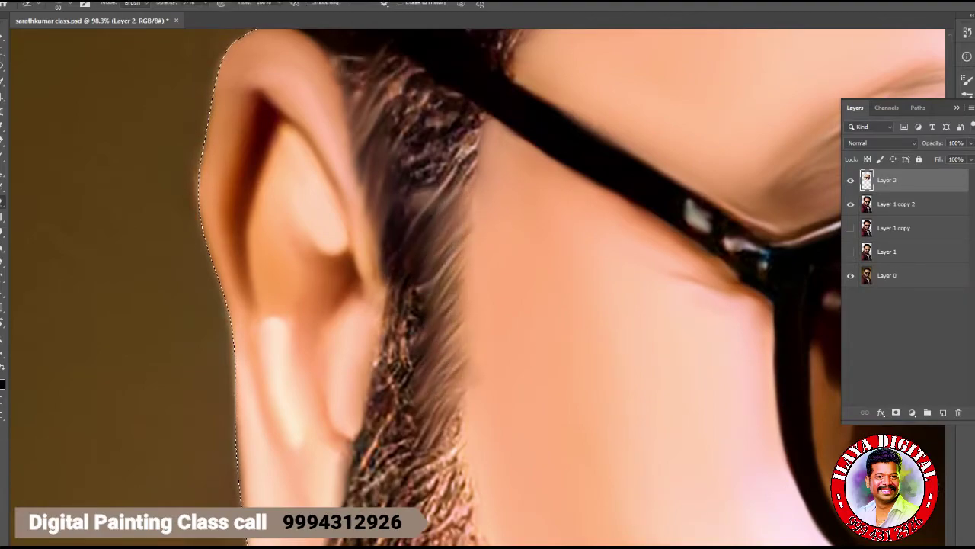
{"action": "left_click_drag", "start_coordinate": [359, 92], "coordinate": [385, 290]}
{"action": "mouse_move", "coordinate": [427, 183]}
{"action": "left_mouse_down"}
{"action": "mouse_move", "coordinate": [457, 327]}
{"action": "mouse_move", "coordinate": [454, 434]}
{"action": "left_mouse_up"}
- Choose the Finger Paint 06 brush at 296 px for the Smudge tool, ready for work on the lips
{"action": "scroll", "coordinate": [457, 269], "scroll_direction": "down", "scroll_amount": 2}
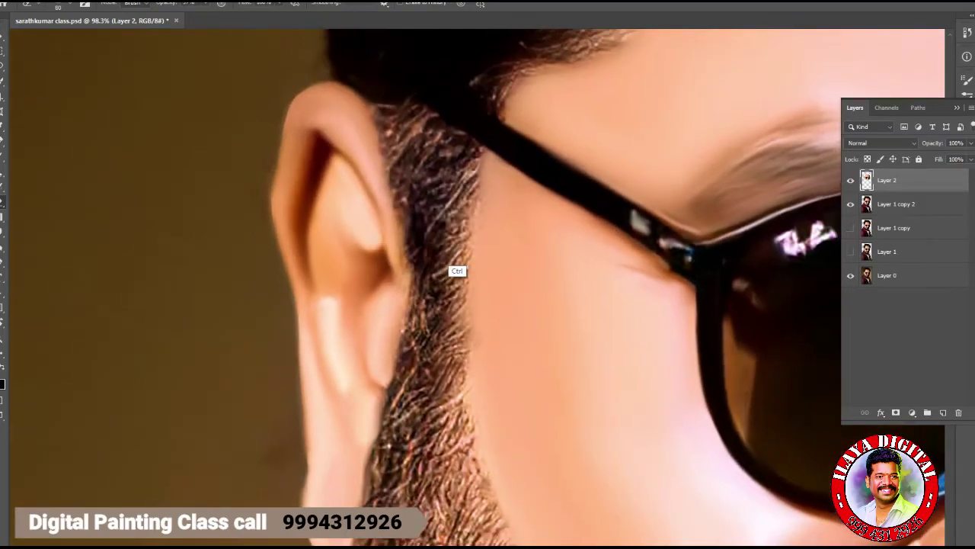
{"action": "scroll", "coordinate": [546, 306], "scroll_direction": "down", "scroll_amount": 1}
{"action": "scroll", "coordinate": [546, 306], "scroll_direction": "down", "scroll_amount": 2}
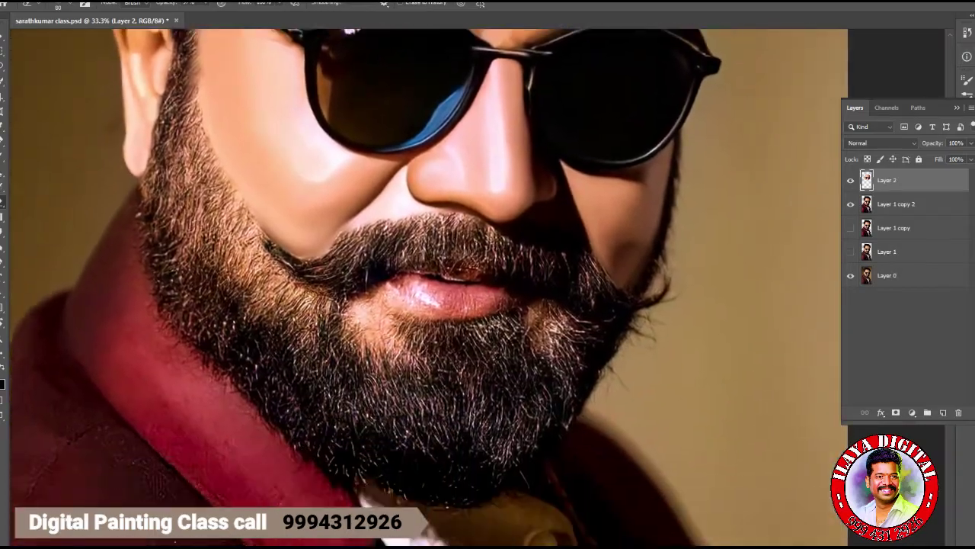
{"action": "scroll", "coordinate": [528, 322], "scroll_direction": "up", "scroll_amount": 3}
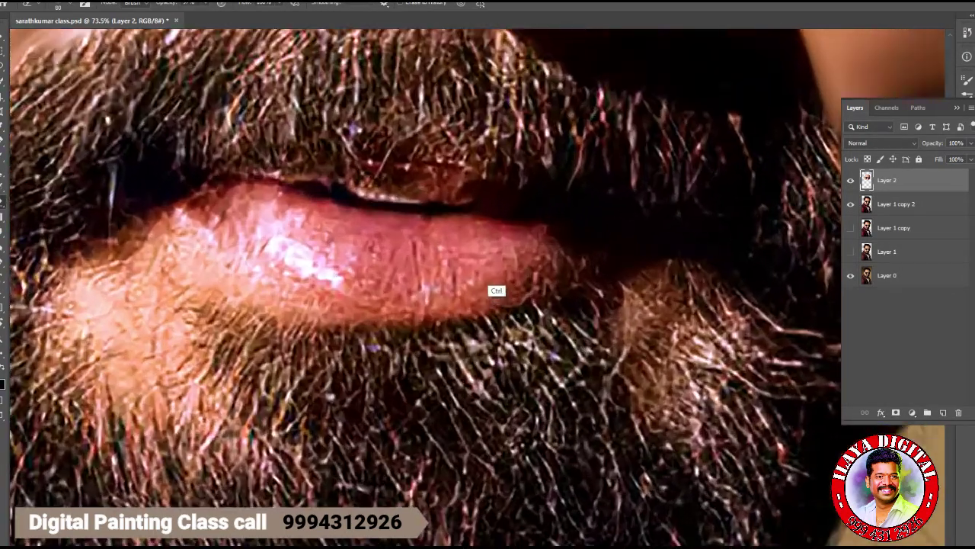
{"action": "scroll", "coordinate": [513, 292], "scroll_direction": "up", "scroll_amount": 2}
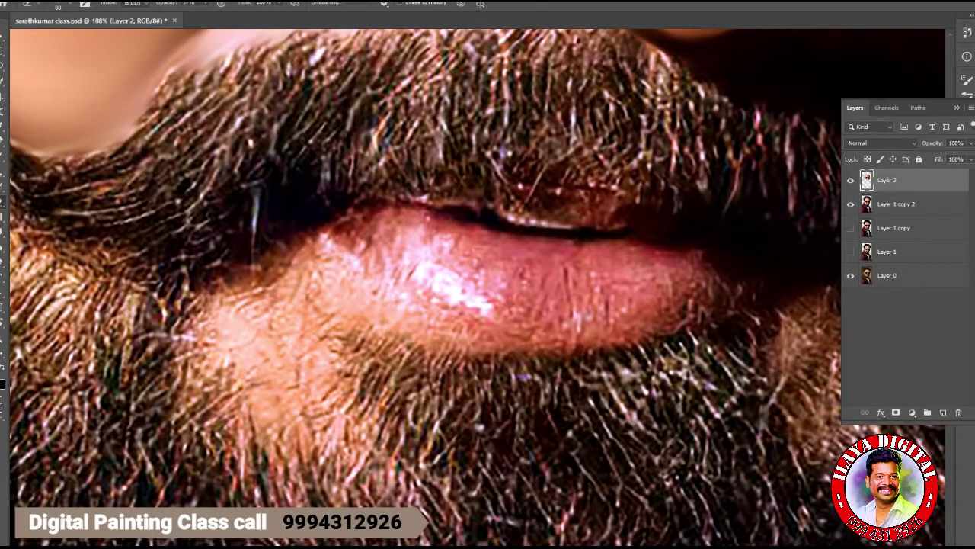
{"action": "key", "text": "r"}
{"action": "right_click", "coordinate": [480, 262]}
{"action": "left_click", "coordinate": [580, 509]}
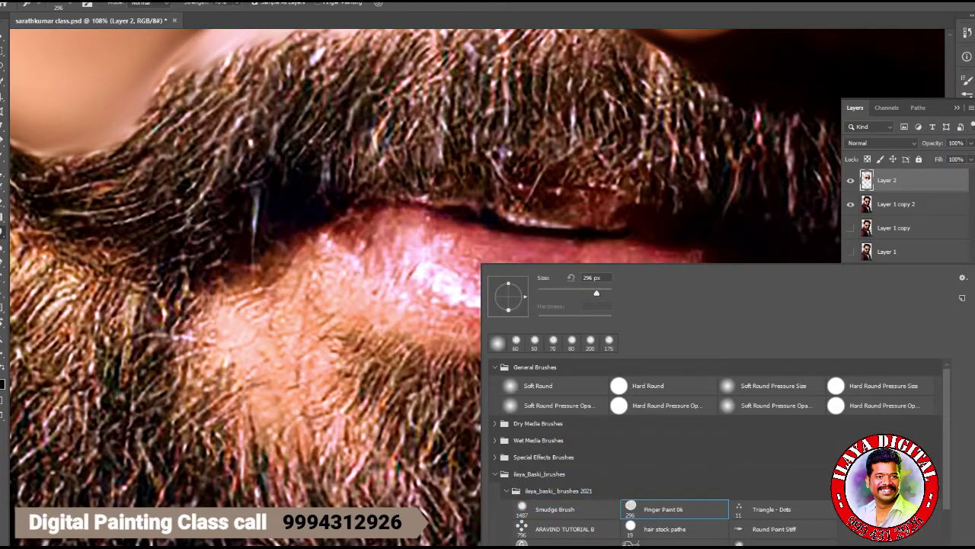
{"action": "key", "text": "Return"}
- Check the Finger Paint 06 brush's Transfer settings, including its pen-pressure strength control
{"action": "key", "text": "F5"}
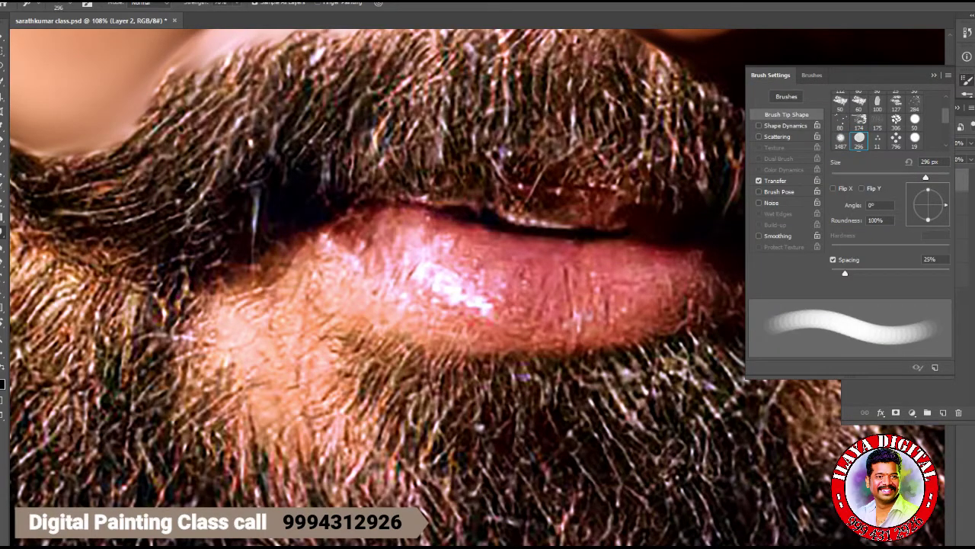
{"action": "key", "text": "F5"}
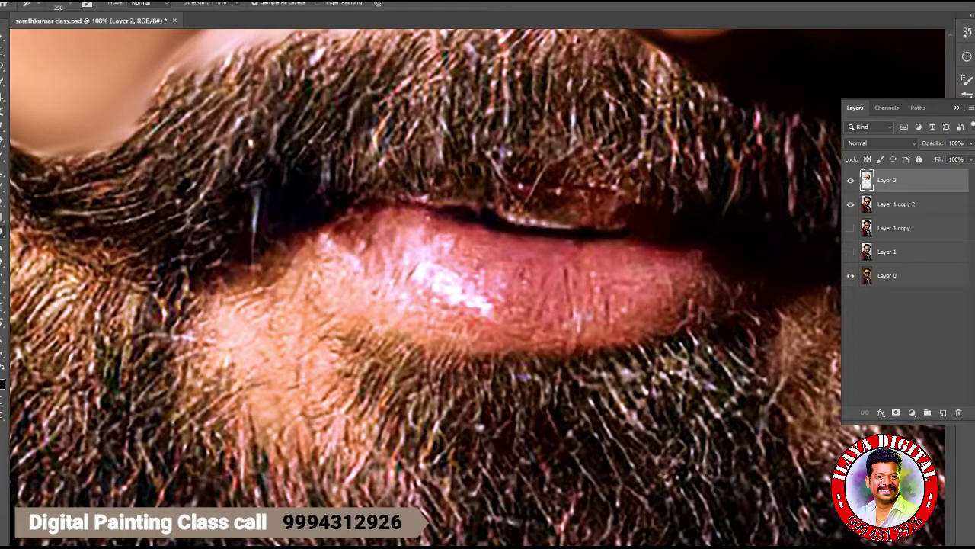
{"action": "key", "text": "F5"}
{"action": "key", "text": "F5"}
{"action": "key", "text": "F5"}
{"action": "left_click", "coordinate": [776, 180]}
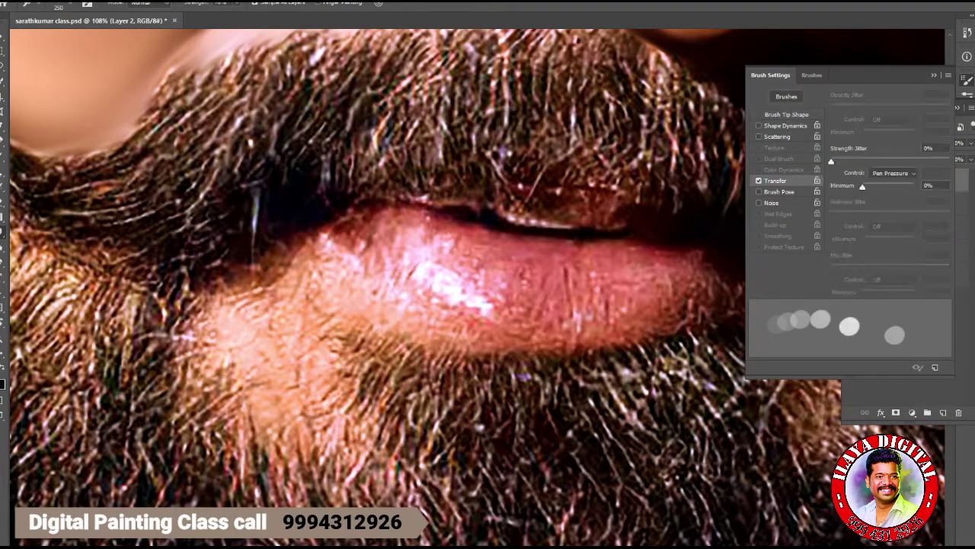
{"action": "key", "text": "F5"}
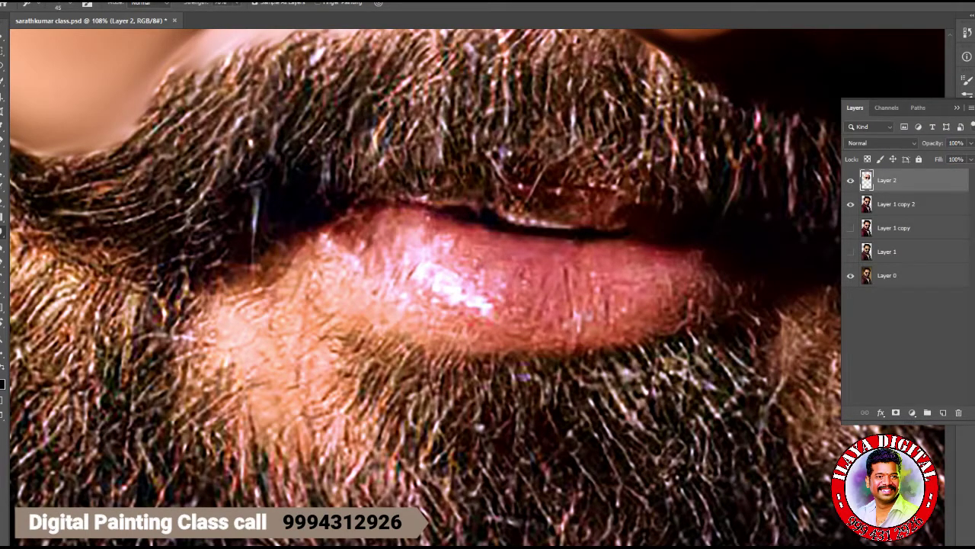
- Smudge the bright highlight spots on the lower lip into soft dabs with a brush of about 40 px
{"action": "left_click", "coordinate": [451, 303]}
{"action": "left_click", "coordinate": [487, 309]}
{"action": "left_click", "coordinate": [484, 313]}
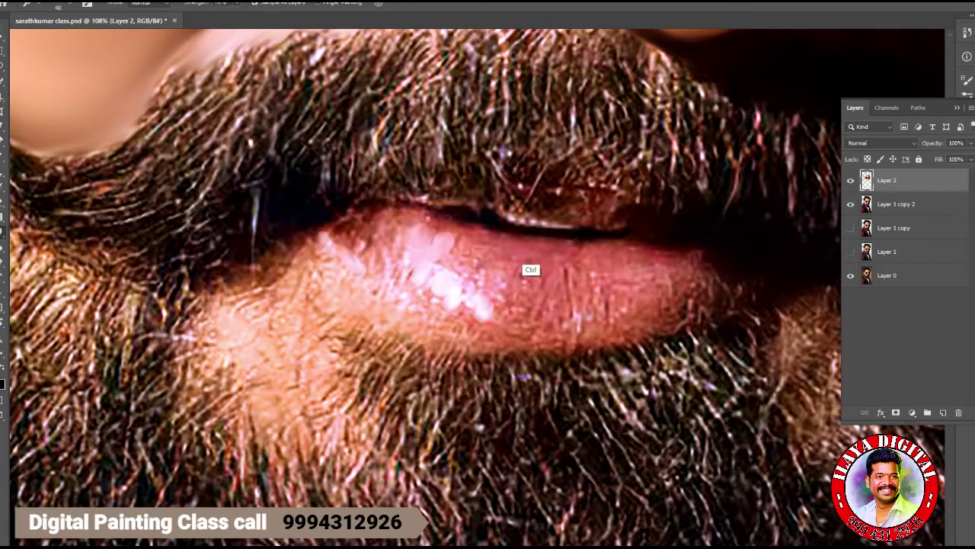
- Smudge the upper middle of the lower lip into smooth pink tones, using a brush size up to 60 px
{"action": "key", "text": "ctrl+plus"}
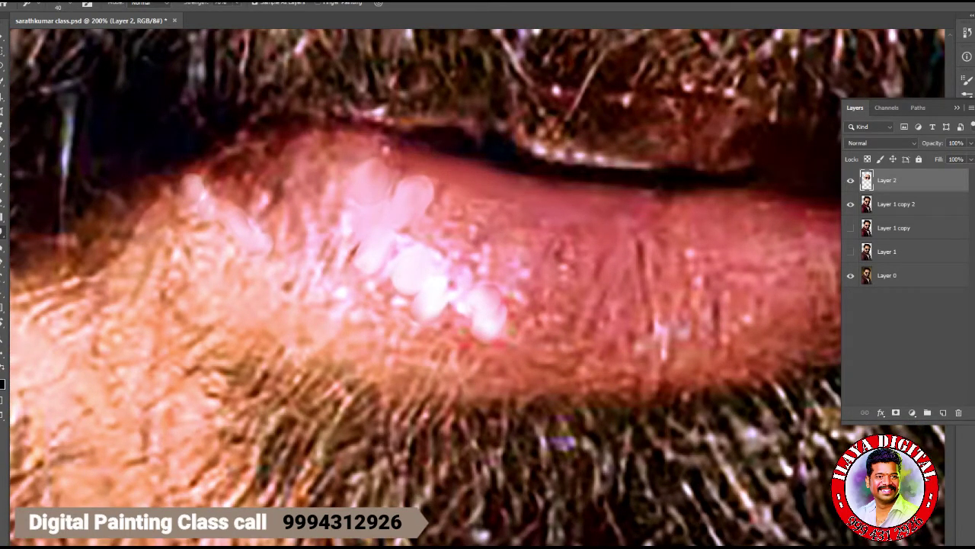
{"action": "key", "text": "bracketright"}
{"action": "mouse_move", "coordinate": [534, 335]}
{"action": "left_mouse_down"}
{"action": "mouse_move", "coordinate": [520, 298]}
{"action": "mouse_move", "coordinate": [560, 309]}
{"action": "mouse_move", "coordinate": [565, 238]}
{"action": "mouse_move", "coordinate": [495, 266]}
{"action": "mouse_move", "coordinate": [457, 252]}
{"action": "mouse_move", "coordinate": [481, 221]}
{"action": "mouse_move", "coordinate": [537, 255]}
{"action": "left_mouse_up"}
{"action": "key", "text": "bracketright"}
{"action": "left_click_drag", "start_coordinate": [663, 197], "coordinate": [686, 217]}
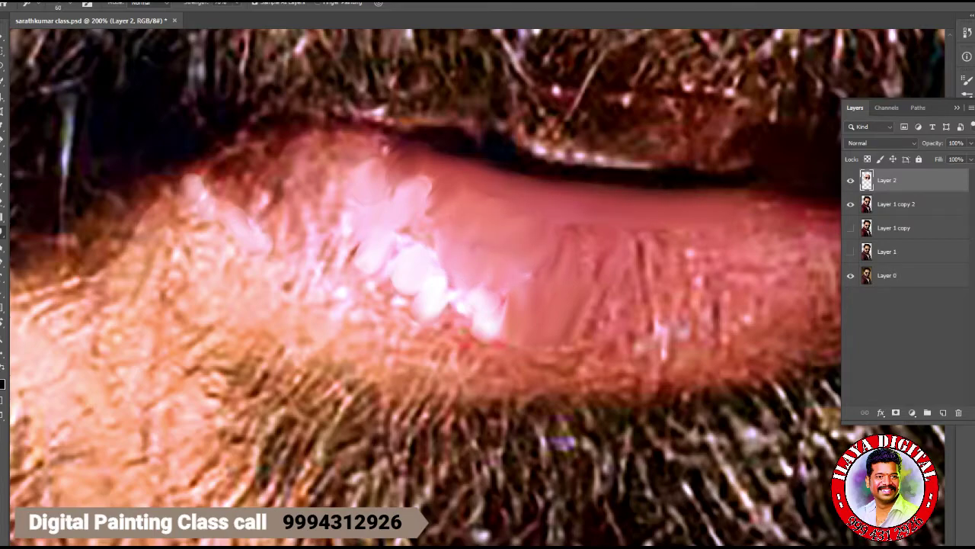
{"action": "left_click_drag", "start_coordinate": [495, 208], "coordinate": [518, 228]}
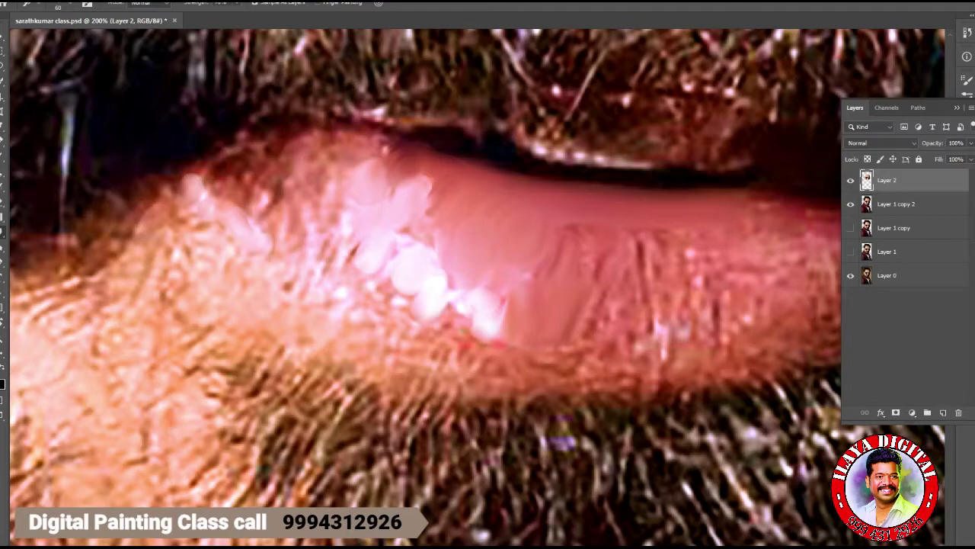
{"action": "left_click_drag", "start_coordinate": [426, 183], "coordinate": [461, 213]}
- Smooth the right part of the lower lip and its upper edge toward the mouth corner with a 45 px smudge brush
{"action": "key", "text": "bracketleft"}
{"action": "key", "text": "bracketleft"}
{"action": "mouse_move", "coordinate": [567, 228]}
{"action": "left_mouse_down"}
{"action": "mouse_move", "coordinate": [572, 263]}
{"action": "mouse_move", "coordinate": [597, 278]}
{"action": "mouse_move", "coordinate": [384, 266]}
{"action": "left_mouse_up"}
{"action": "key", "text": "bracketright"}
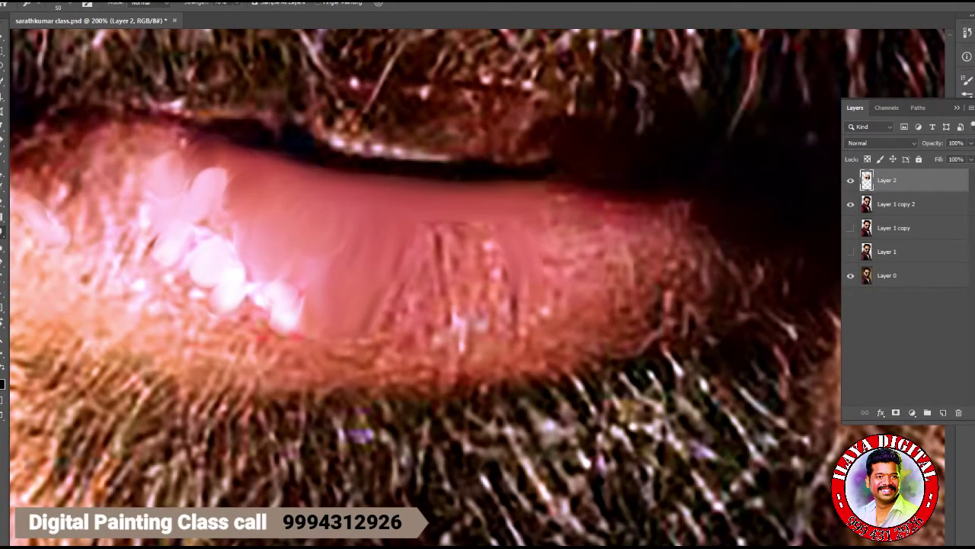
{"action": "key", "text": "bracketleft"}
{"action": "left_click_drag", "start_coordinate": [575, 299], "coordinate": [591, 316]}
{"action": "left_click_drag", "start_coordinate": [632, 267], "coordinate": [619, 305]}
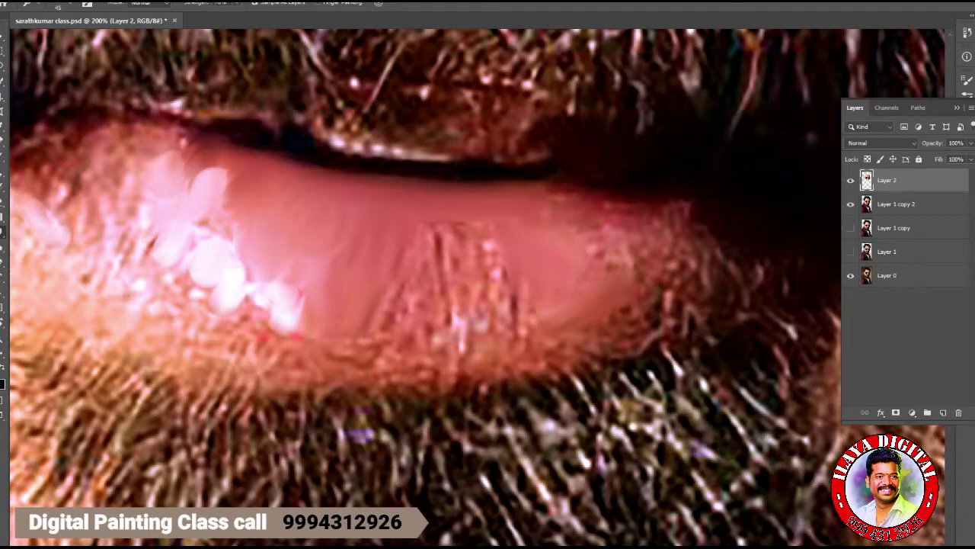
{"action": "left_click_drag", "start_coordinate": [549, 191], "coordinate": [640, 212]}
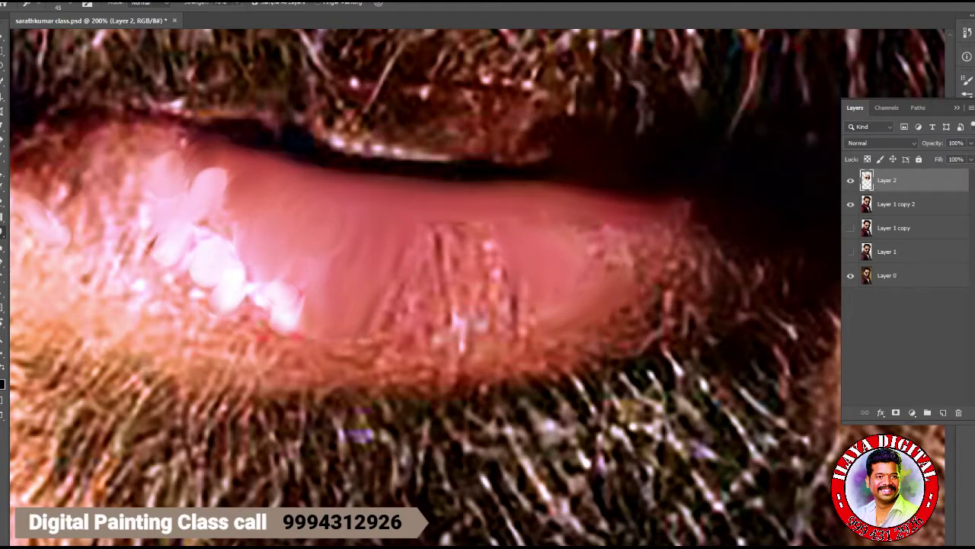
- Smudge the vertical creases and pale spot right of the lower lip's centre, plus the texture near its right end
{"action": "left_click_drag", "start_coordinate": [408, 297], "coordinate": [430, 331]}
{"action": "mouse_move", "coordinate": [438, 286]}
{"action": "left_mouse_down"}
{"action": "mouse_move", "coordinate": [449, 339]}
{"action": "mouse_move", "coordinate": [476, 347]}
{"action": "left_mouse_up"}
{"action": "left_click_drag", "start_coordinate": [465, 293], "coordinate": [458, 336]}
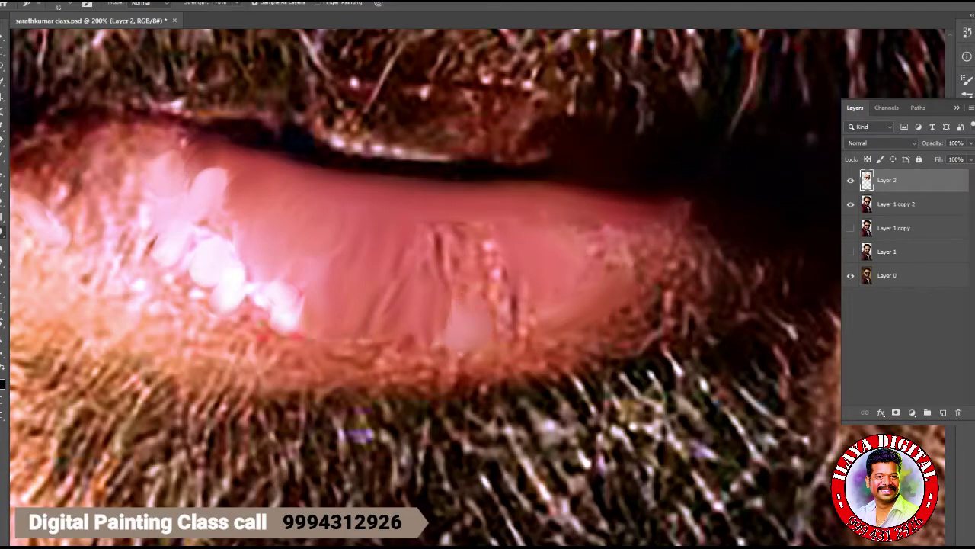
{"action": "left_click_drag", "start_coordinate": [625, 263], "coordinate": [640, 246]}
- Smudge the left end of the lower lip, from its dark corner to the skin beside the highlights
{"action": "left_click_drag", "start_coordinate": [381, 266], "coordinate": [549, 305]}
{"action": "left_click_drag", "start_coordinate": [183, 183], "coordinate": [221, 225]}
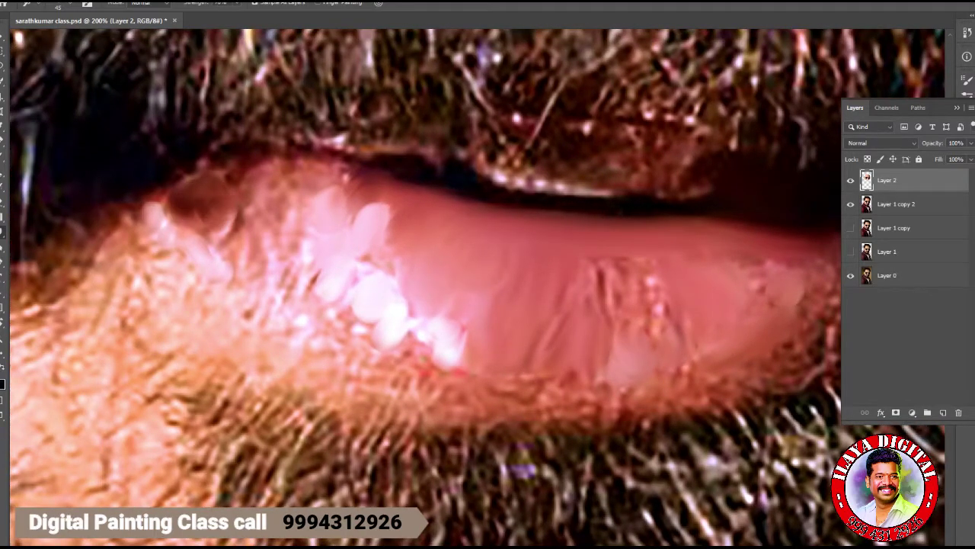
{"action": "left_click_drag", "start_coordinate": [221, 173], "coordinate": [336, 175]}
{"action": "mouse_move", "coordinate": [270, 218]}
{"action": "left_mouse_down"}
{"action": "mouse_move", "coordinate": [263, 263]}
{"action": "mouse_move", "coordinate": [332, 301]}
{"action": "left_mouse_up"}
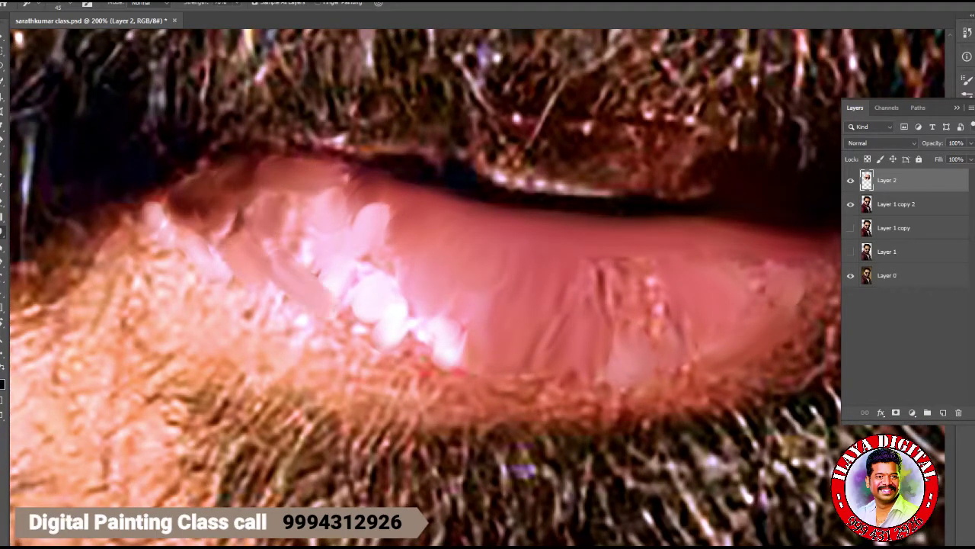
- Switch to a speckled smudge brush without Transfer and smooth the dark line and pale edges between the lips at about 20 px
{"action": "right_click", "coordinate": [479, 239]}
{"action": "double_click", "coordinate": [541, 485]}
{"action": "key", "text": "F5"}
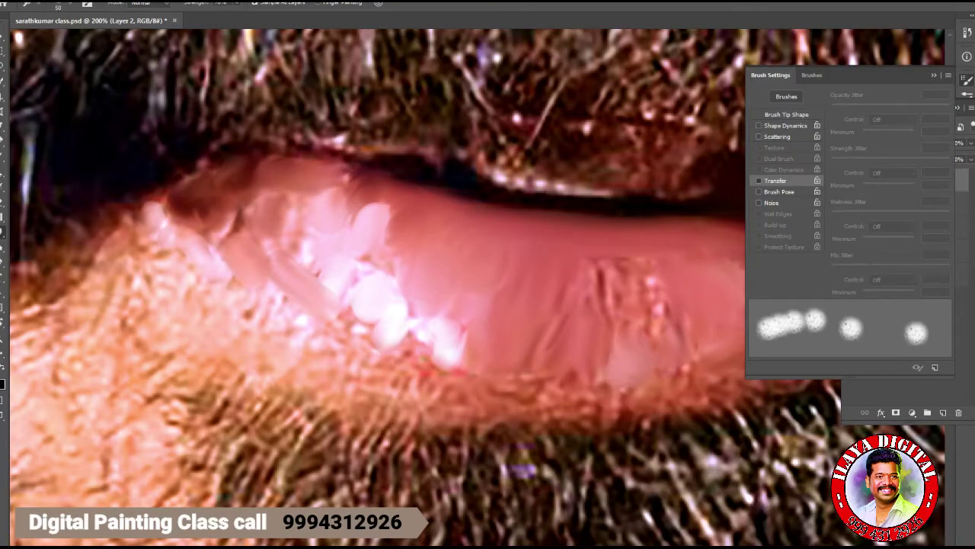
{"action": "key", "text": "F5"}
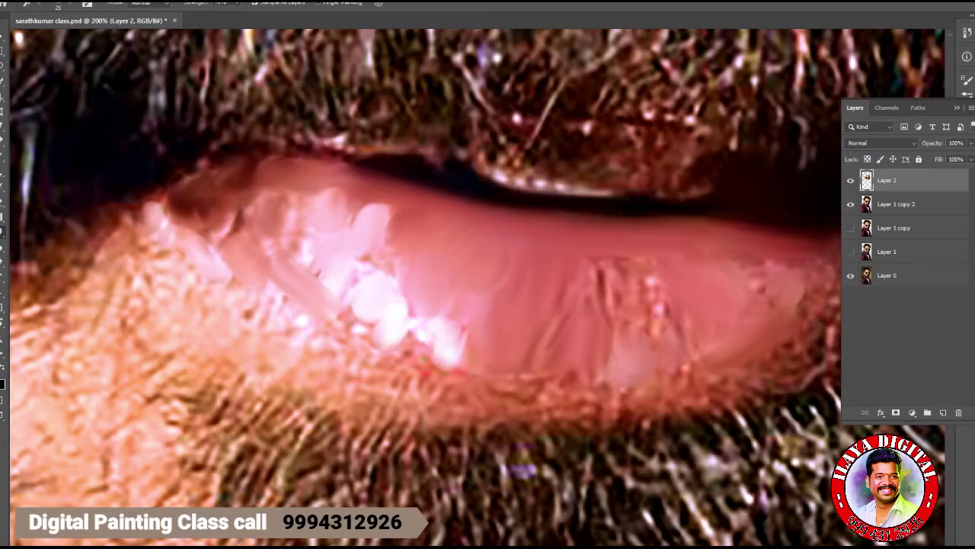
{"action": "mouse_move", "coordinate": [365, 163]}
{"action": "left_mouse_down"}
{"action": "mouse_move", "coordinate": [274, 145]}
{"action": "mouse_move", "coordinate": [324, 145]}
{"action": "mouse_move", "coordinate": [290, 139]}
{"action": "left_mouse_up"}
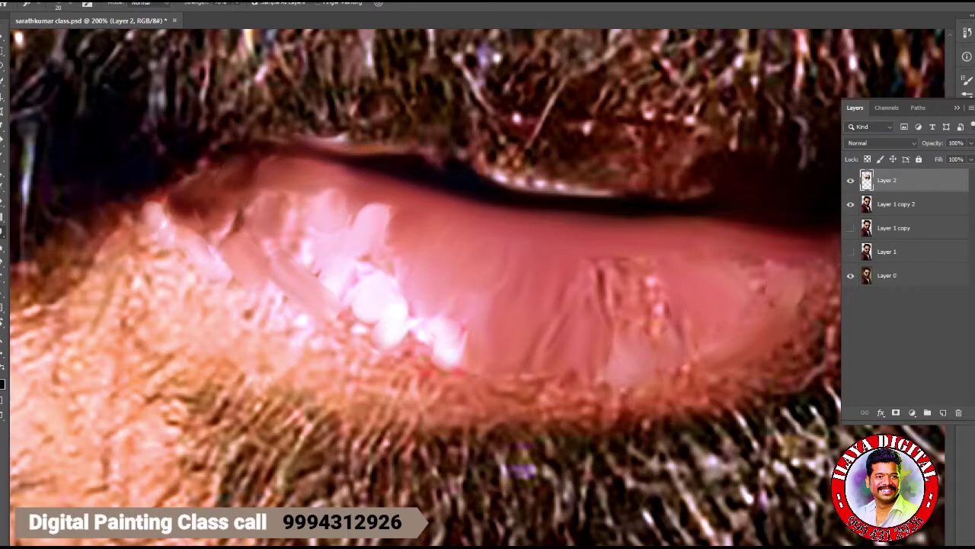
{"action": "left_click_drag", "start_coordinate": [433, 158], "coordinate": [407, 146]}
{"action": "mouse_move", "coordinate": [477, 168]}
{"action": "left_mouse_down"}
{"action": "mouse_move", "coordinate": [550, 189]}
{"action": "mouse_move", "coordinate": [622, 193]}
{"action": "left_mouse_up"}
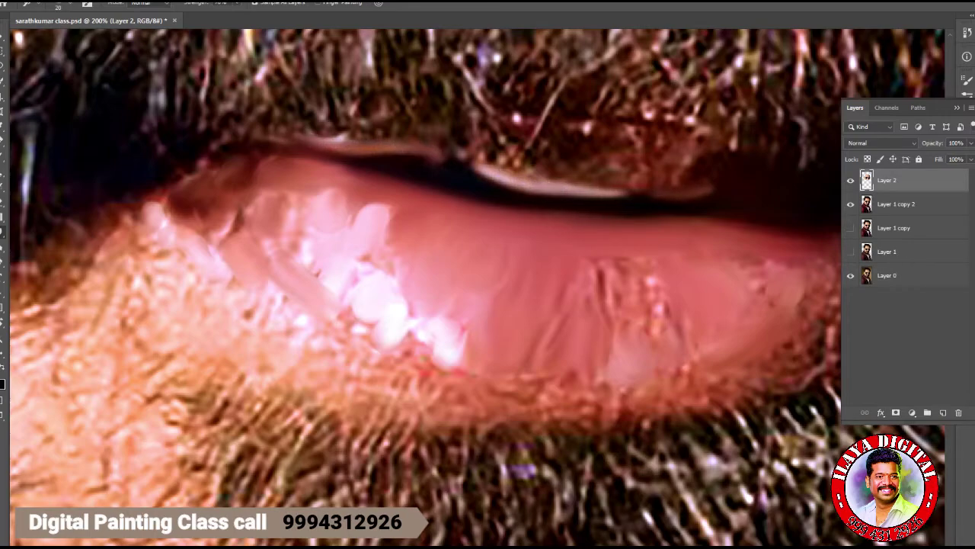
- Smudge a clean lower rim along the lower lip and blend its highlights and creases into the surrounding pink
{"action": "left_click_drag", "start_coordinate": [163, 224], "coordinate": [178, 212]}
{"action": "mouse_move", "coordinate": [218, 258]}
{"action": "left_mouse_down"}
{"action": "mouse_move", "coordinate": [320, 333]}
{"action": "mouse_move", "coordinate": [412, 378]}
{"action": "mouse_move", "coordinate": [606, 411]}
{"action": "left_mouse_up"}
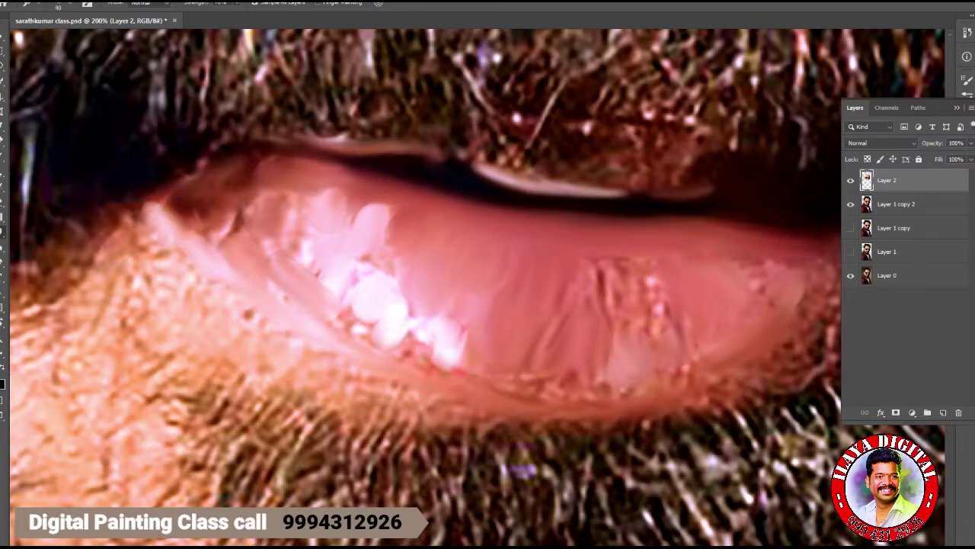
{"action": "mouse_move", "coordinate": [198, 163]}
{"action": "left_mouse_down"}
{"action": "mouse_move", "coordinate": [260, 168]}
{"action": "mouse_move", "coordinate": [371, 206]}
{"action": "mouse_move", "coordinate": [272, 200]}
{"action": "mouse_move", "coordinate": [201, 219]}
{"action": "mouse_move", "coordinate": [289, 294]}
{"action": "mouse_move", "coordinate": [377, 336]}
{"action": "mouse_move", "coordinate": [362, 304]}
{"action": "mouse_move", "coordinate": [305, 266]}
{"action": "mouse_move", "coordinate": [278, 228]}
{"action": "mouse_move", "coordinate": [343, 199]}
{"action": "mouse_move", "coordinate": [392, 229]}
{"action": "mouse_move", "coordinate": [397, 263]}
{"action": "mouse_move", "coordinate": [377, 282]}
{"action": "mouse_move", "coordinate": [412, 339]}
{"action": "mouse_move", "coordinate": [388, 339]}
{"action": "mouse_move", "coordinate": [457, 335]}
{"action": "mouse_move", "coordinate": [461, 316]}
{"action": "mouse_move", "coordinate": [420, 297]}
{"action": "mouse_move", "coordinate": [461, 370]}
{"action": "mouse_move", "coordinate": [541, 373]}
{"action": "mouse_move", "coordinate": [579, 358]}
{"action": "mouse_move", "coordinate": [591, 267]}
{"action": "mouse_move", "coordinate": [637, 282]}
{"action": "mouse_move", "coordinate": [663, 320]}
{"action": "left_mouse_up"}
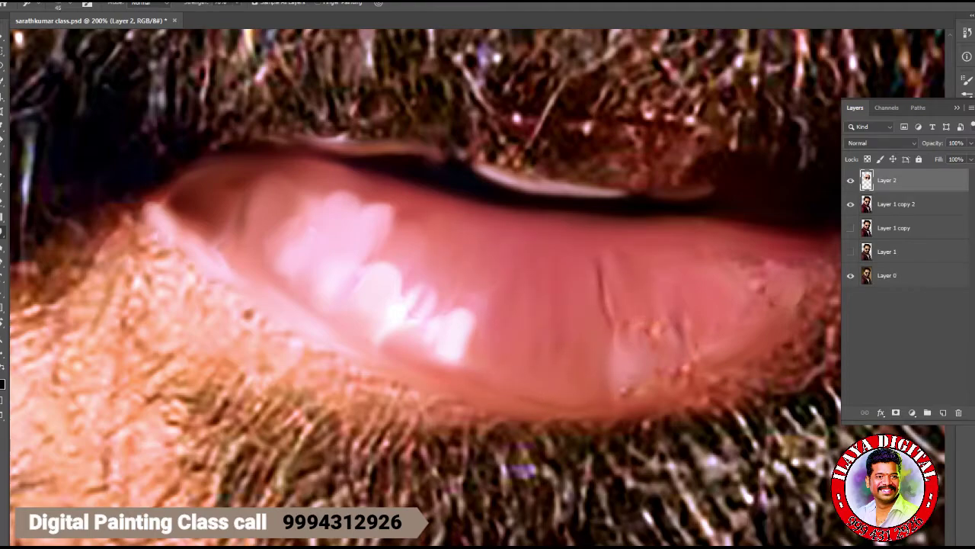
- Smudge the texture at the lip's right end and the centre crease, and extend the light band along the lower rim
{"action": "left_click_drag", "start_coordinate": [709, 263], "coordinate": [785, 263]}
{"action": "mouse_move", "coordinate": [602, 289]}
{"action": "left_mouse_down"}
{"action": "mouse_move", "coordinate": [621, 359]}
{"action": "mouse_move", "coordinate": [609, 392]}
{"action": "left_mouse_up"}
{"action": "mouse_move", "coordinate": [488, 372]}
{"action": "left_mouse_down"}
{"action": "mouse_move", "coordinate": [379, 339]}
{"action": "mouse_move", "coordinate": [284, 269]}
{"action": "left_mouse_up"}
{"action": "mouse_move", "coordinate": [439, 358]}
{"action": "left_mouse_down"}
{"action": "mouse_move", "coordinate": [522, 384]}
{"action": "mouse_move", "coordinate": [543, 373]}
{"action": "left_mouse_up"}
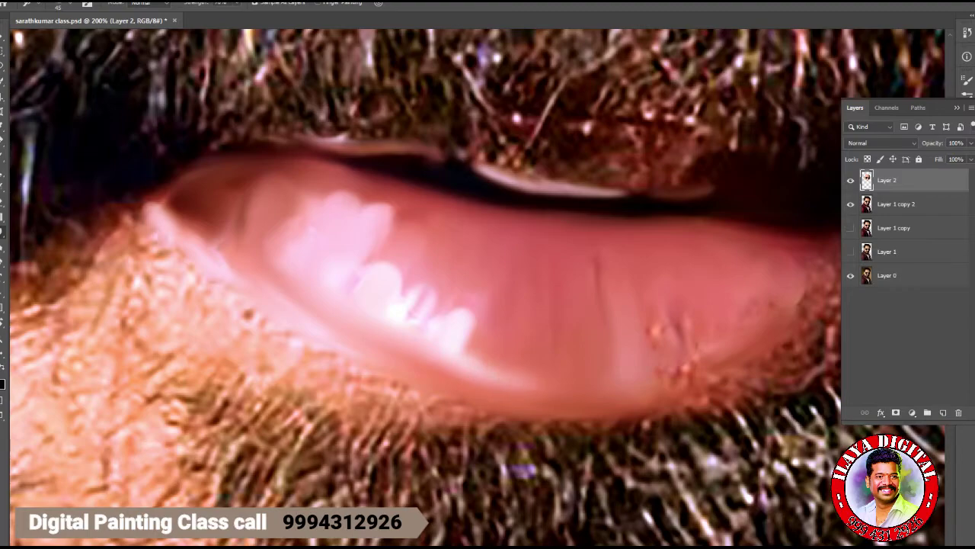
- Blend the edges of the lower lip's highlight spots and the shading at its left end
{"action": "left_click_drag", "start_coordinate": [487, 289], "coordinate": [484, 313]}
{"action": "left_click_drag", "start_coordinate": [445, 274], "coordinate": [407, 316]}
{"action": "mouse_move", "coordinate": [214, 221]}
{"action": "left_mouse_down"}
{"action": "mouse_move", "coordinate": [282, 293]}
{"action": "mouse_move", "coordinate": [328, 304]}
{"action": "left_mouse_up"}
- Smudge the lower lip's right corner and lower right edge into a smooth, clean contour
{"action": "left_click_drag", "start_coordinate": [534, 305], "coordinate": [244, 286]}
{"action": "mouse_move", "coordinate": [473, 228]}
{"action": "left_mouse_down"}
{"action": "mouse_move", "coordinate": [560, 240]}
{"action": "mouse_move", "coordinate": [576, 278]}
{"action": "mouse_move", "coordinate": [576, 240]}
{"action": "left_mouse_up"}
{"action": "left_click_drag", "start_coordinate": [366, 303], "coordinate": [390, 365]}
{"action": "left_click_drag", "start_coordinate": [473, 314], "coordinate": [411, 356]}
{"action": "left_click_drag", "start_coordinate": [352, 372], "coordinate": [301, 381]}
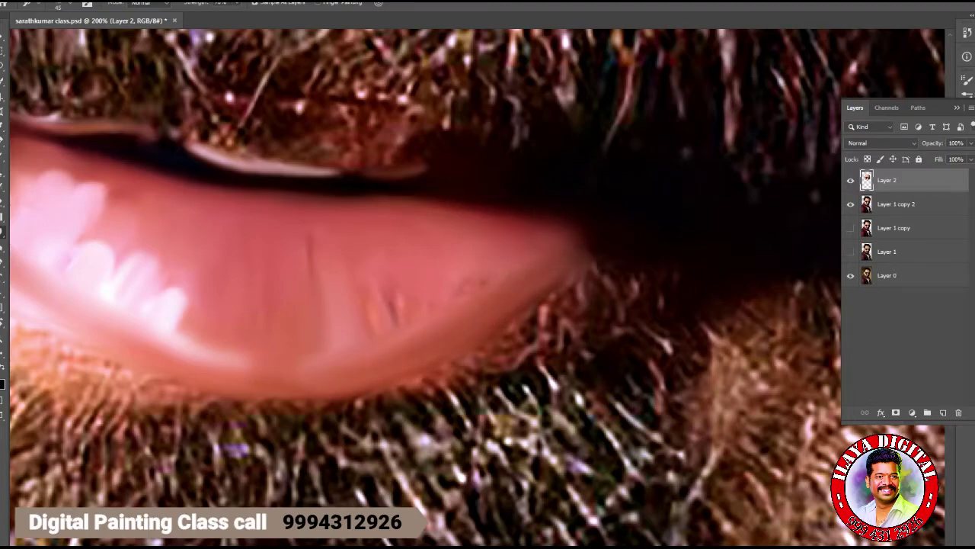
- Smudge away the remaining creases and dark specks on the right half of the lower lip with a 40 px brush
{"action": "left_click_drag", "start_coordinate": [318, 274], "coordinate": [314, 316]}
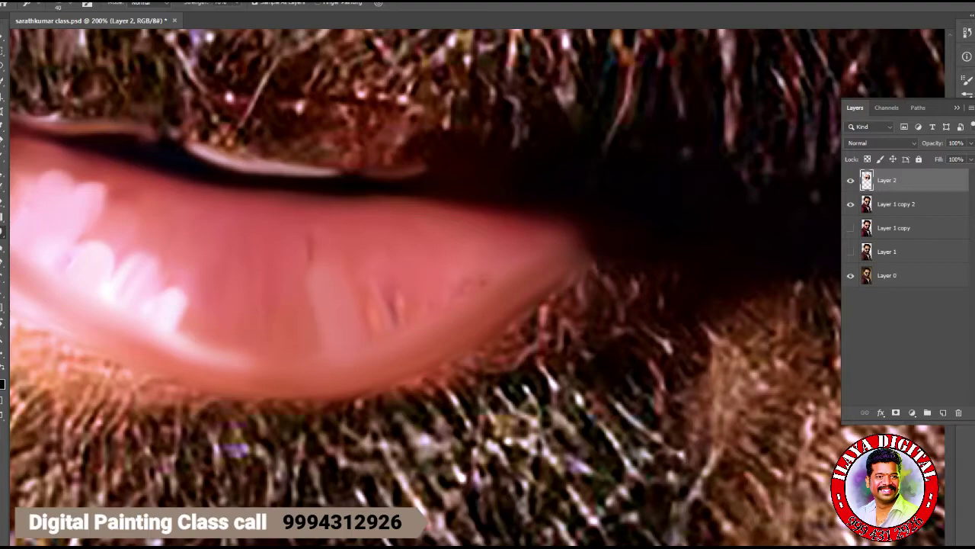
{"action": "mouse_move", "coordinate": [390, 299]}
{"action": "left_mouse_down"}
{"action": "mouse_move", "coordinate": [392, 324]}
{"action": "mouse_move", "coordinate": [399, 314]}
{"action": "left_mouse_up"}
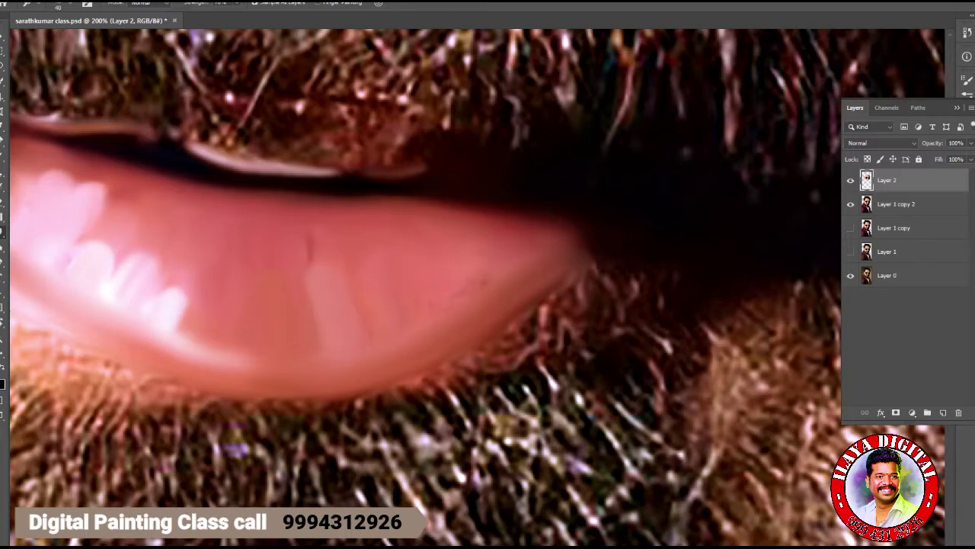
{"action": "left_click_drag", "start_coordinate": [500, 250], "coordinate": [519, 257]}
{"action": "left_click_drag", "start_coordinate": [451, 271], "coordinate": [472, 288]}
{"action": "left_click_drag", "start_coordinate": [495, 233], "coordinate": [532, 256]}
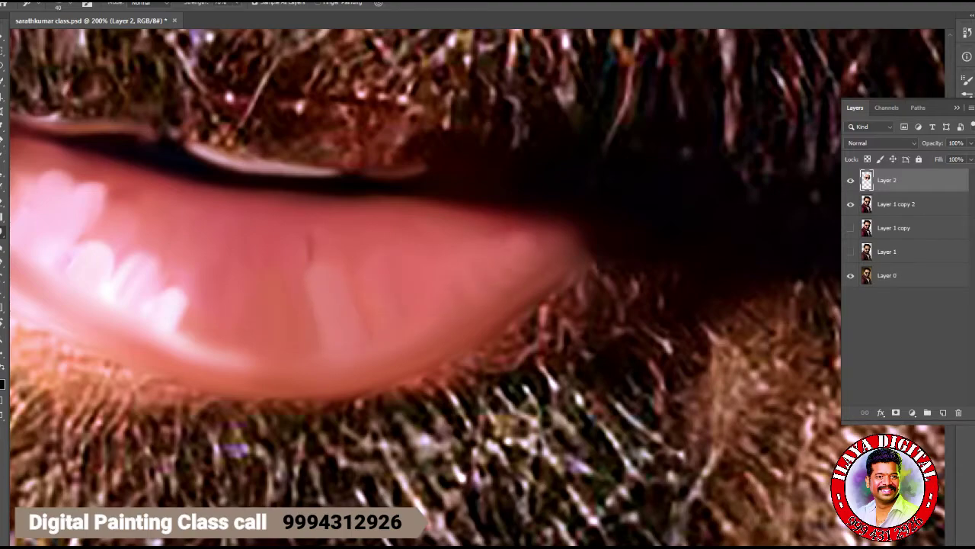
{"action": "left_click_drag", "start_coordinate": [213, 314], "coordinate": [229, 345]}
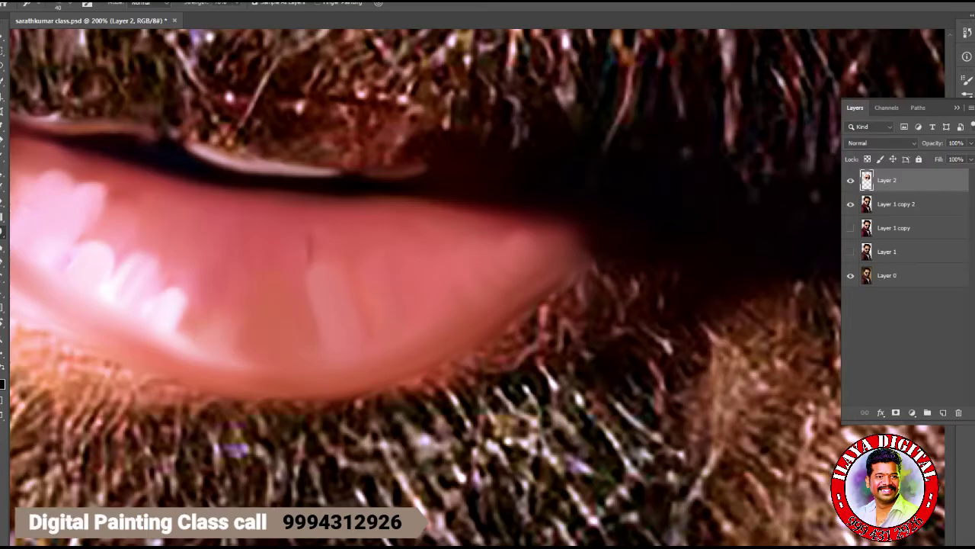
- Smudge the skin patch below the left mouth corner and the skin bordering the lip into smooth tones
{"action": "scroll", "coordinate": [533, 341], "scroll_direction": "down", "scroll_amount": 5}
{"action": "scroll", "coordinate": [496, 363], "scroll_direction": "up", "scroll_amount": 5}
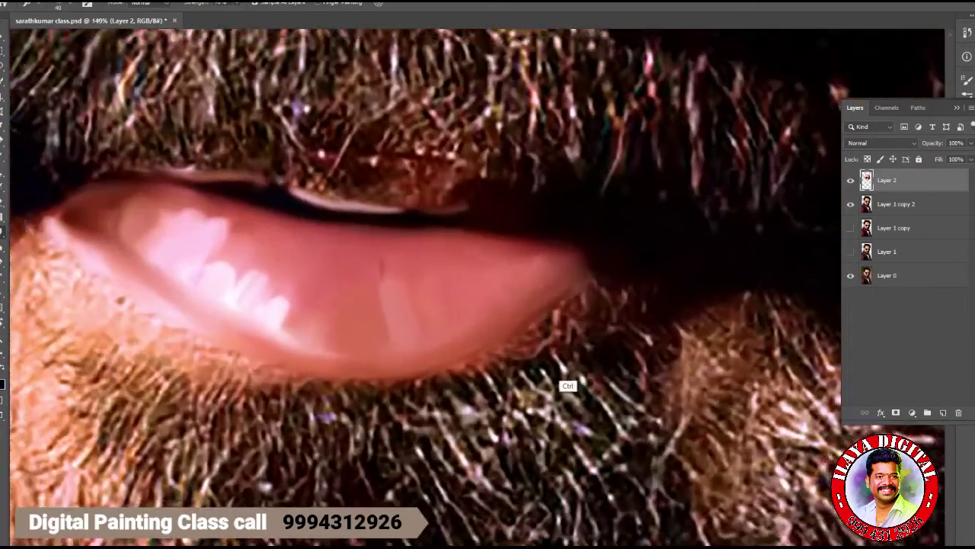
{"action": "scroll", "coordinate": [488, 305], "scroll_direction": "left", "scroll_amount": 5}
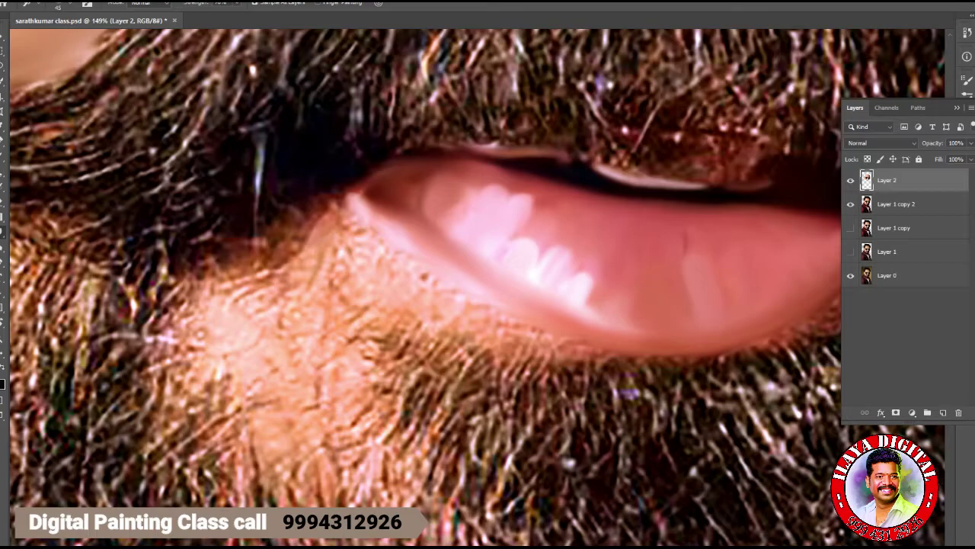
{"action": "key", "text": "ctrl+minus"}
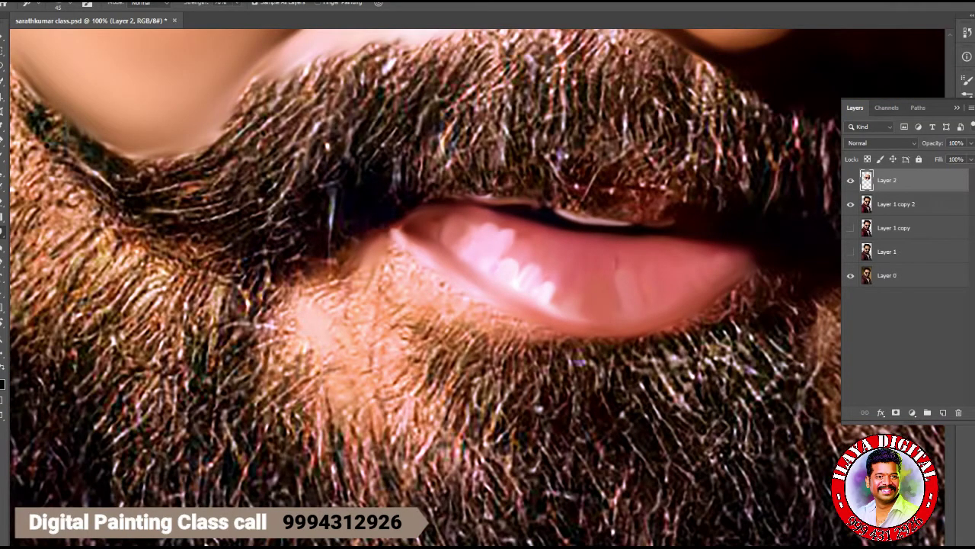
{"action": "mouse_move", "coordinate": [304, 286]}
{"action": "left_mouse_down"}
{"action": "mouse_move", "coordinate": [290, 337]}
{"action": "mouse_move", "coordinate": [347, 400]}
{"action": "mouse_move", "coordinate": [408, 415]}
{"action": "left_mouse_up"}
{"action": "mouse_move", "coordinate": [288, 352]}
{"action": "left_mouse_down"}
{"action": "mouse_move", "coordinate": [277, 304]}
{"action": "mouse_move", "coordinate": [320, 270]}
{"action": "mouse_move", "coordinate": [362, 252]}
{"action": "mouse_move", "coordinate": [392, 273]}
{"action": "mouse_move", "coordinate": [384, 238]}
{"action": "mouse_move", "coordinate": [404, 263]}
{"action": "left_mouse_up"}
- Refine the lower lip's bottom rim with smudge strokes, using brush sizes between 35 and 45 px
{"action": "left_click_drag", "start_coordinate": [495, 318], "coordinate": [576, 342]}
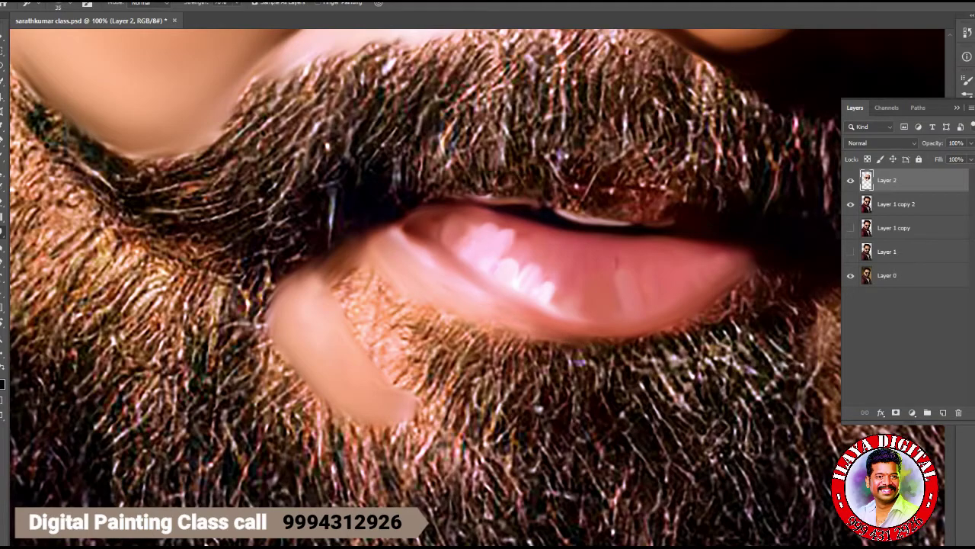
{"action": "left_click_drag", "start_coordinate": [491, 305], "coordinate": [602, 339]}
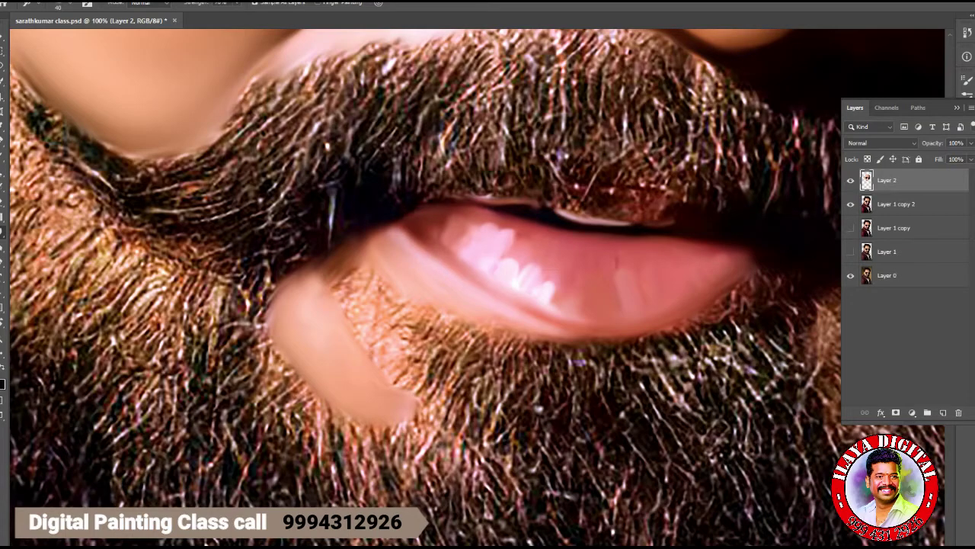
{"action": "key", "text": "bracketright"}
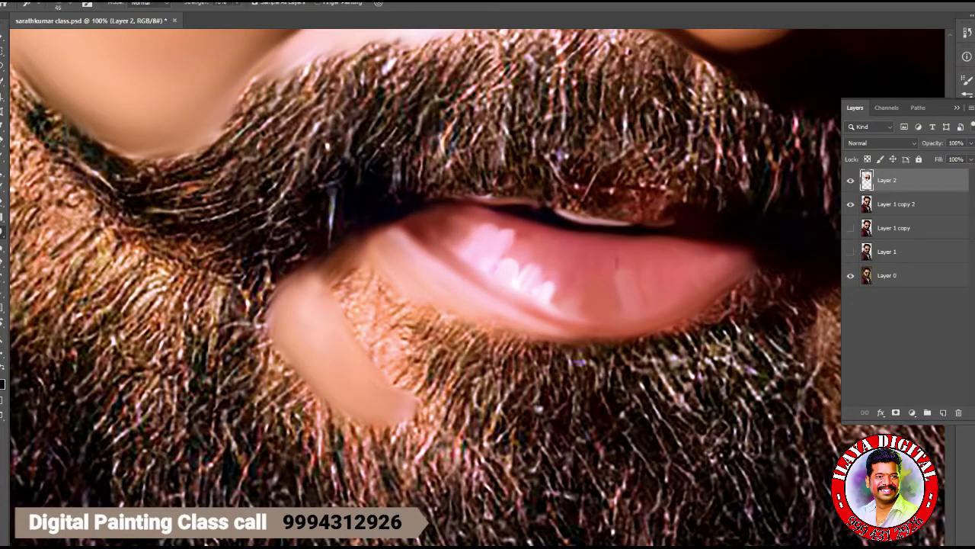
{"action": "key", "text": "bracketleft"}
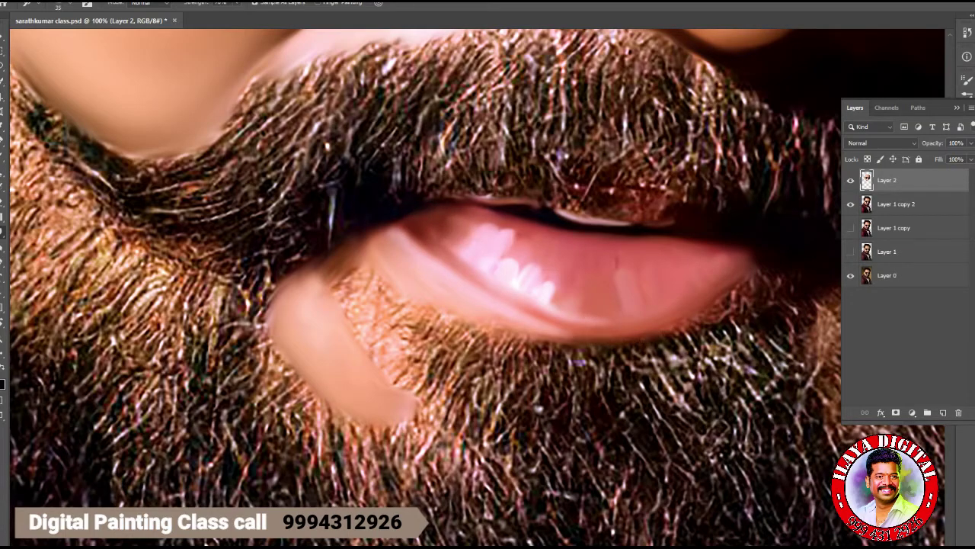
{"action": "left_click_drag", "start_coordinate": [561, 333], "coordinate": [551, 330]}
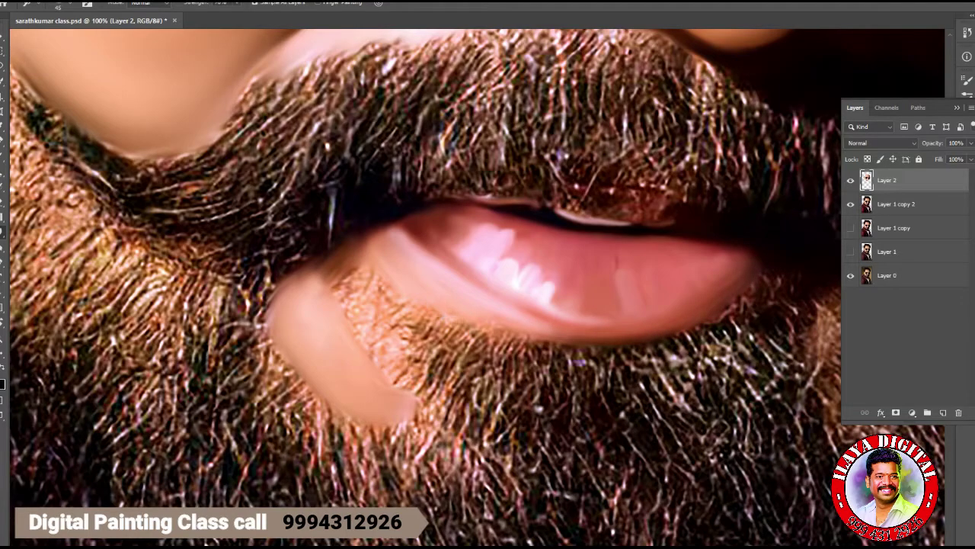
- Enlarge the smudge brush to about 100 px and blend the stubbly skin between the left mouth corner and chin patch
{"action": "key", "text": "bracketright"}
{"action": "key", "text": "bracketright"}
{"action": "key", "text": "bracketright"}
{"action": "key", "text": "bracketright"}
{"action": "key", "text": "bracketright"}
{"action": "mouse_move", "coordinate": [366, 336]}
{"action": "left_mouse_down"}
{"action": "mouse_move", "coordinate": [400, 359]}
{"action": "mouse_move", "coordinate": [427, 412]}
{"action": "left_mouse_up"}
{"action": "left_click_drag", "start_coordinate": [343, 301], "coordinate": [305, 275]}
{"action": "mouse_move", "coordinate": [400, 320]}
{"action": "left_mouse_down"}
{"action": "mouse_move", "coordinate": [347, 255]}
{"action": "mouse_move", "coordinate": [419, 332]}
{"action": "mouse_move", "coordinate": [454, 350]}
{"action": "mouse_move", "coordinate": [408, 365]}
{"action": "left_mouse_up"}
{"action": "mouse_move", "coordinate": [461, 324]}
{"action": "left_mouse_down"}
{"action": "mouse_move", "coordinate": [469, 343]}
{"action": "mouse_move", "coordinate": [427, 385]}
{"action": "mouse_move", "coordinate": [395, 357]}
{"action": "left_mouse_up"}
{"action": "left_click_drag", "start_coordinate": [358, 255], "coordinate": [388, 282]}
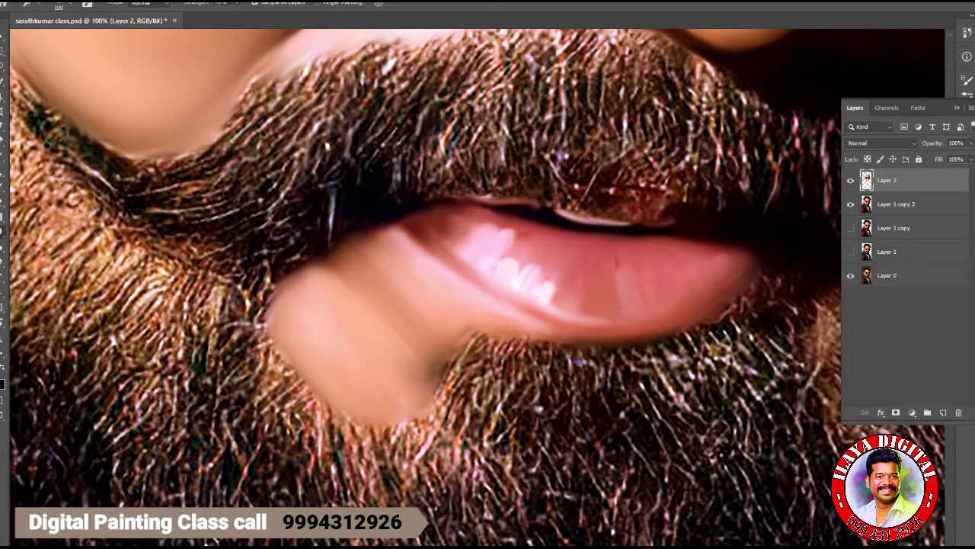
- Smudge the skin patch below the left mouth corner outward into the surrounding beard with a 100 px brush
{"action": "left_click_drag", "start_coordinate": [431, 320], "coordinate": [458, 362]}
{"action": "left_click_drag", "start_coordinate": [304, 282], "coordinate": [297, 381]}
{"action": "left_click_drag", "start_coordinate": [343, 411], "coordinate": [430, 442]}
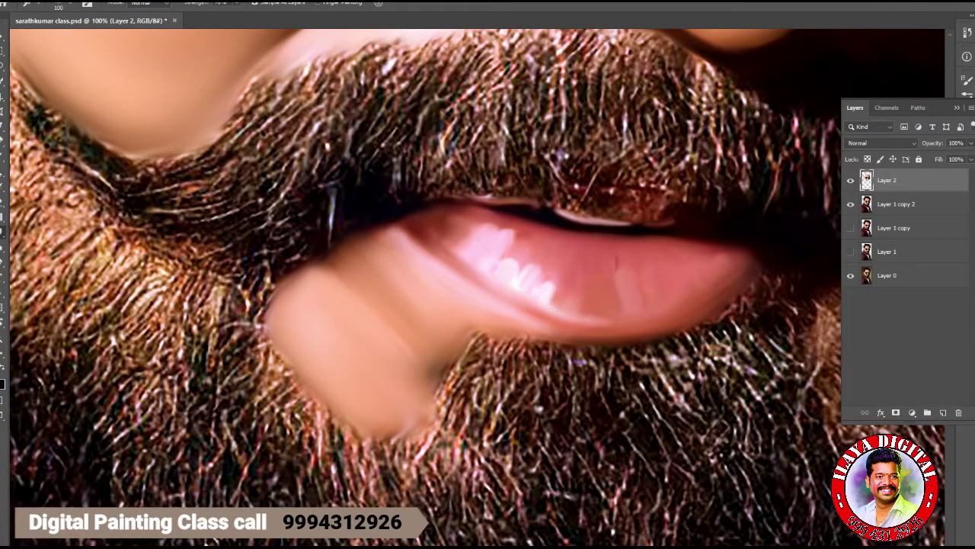
- Try to smudge the stubbly skin patch below the right mouth corner with a 50 to 60 px brush
{"action": "key", "text": "ctrl+0"}
{"action": "scroll", "coordinate": [643, 372], "scroll_direction": "up", "scroll_amount": 5}
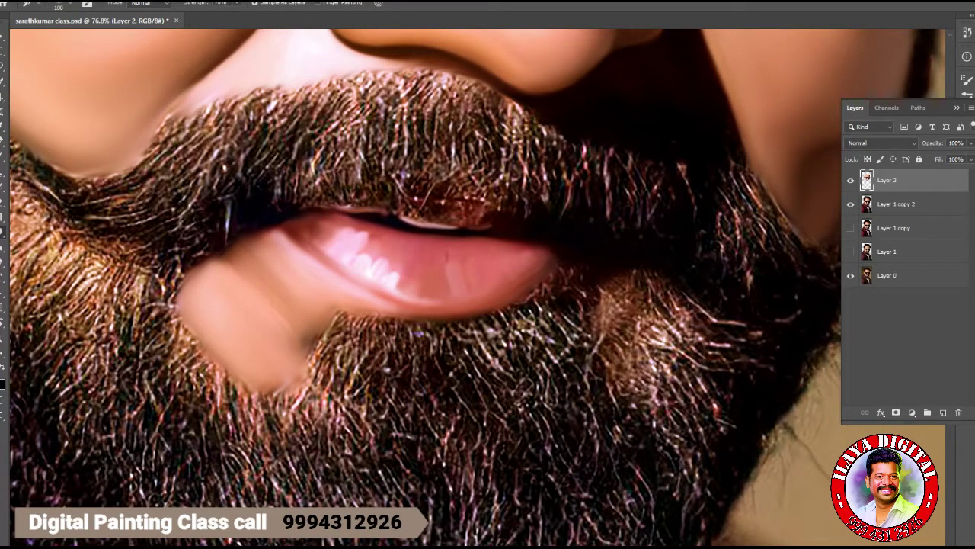
{"action": "left_click_drag", "start_coordinate": [614, 317], "coordinate": [607, 295]}
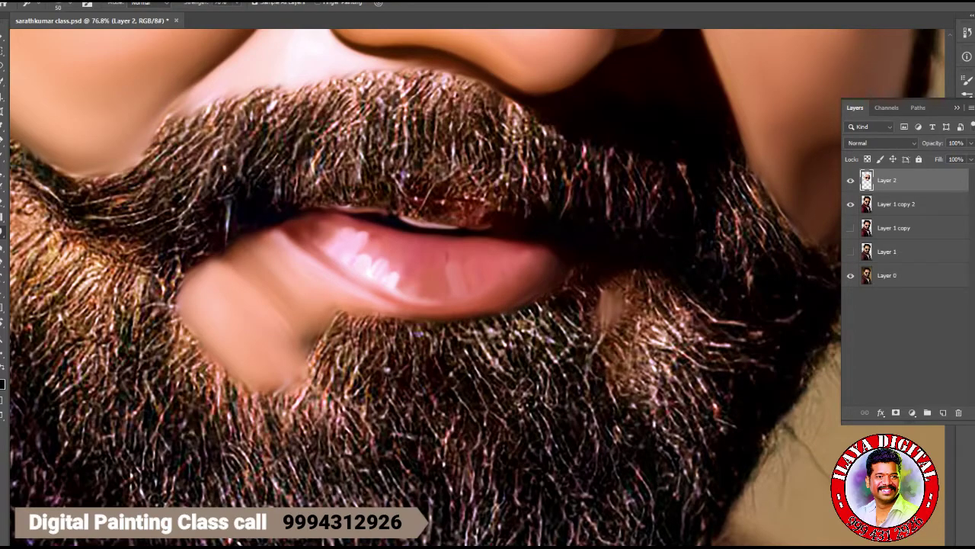
{"action": "mouse_move", "coordinate": [608, 298]}
{"action": "left_mouse_down"}
{"action": "mouse_move", "coordinate": [609, 279]}
{"action": "mouse_move", "coordinate": [626, 294]}
{"action": "left_mouse_up"}
{"action": "mouse_move", "coordinate": [632, 346]}
{"action": "left_mouse_down"}
{"action": "mouse_move", "coordinate": [663, 297]}
{"action": "mouse_move", "coordinate": [679, 323]}
{"action": "mouse_move", "coordinate": [618, 343]}
{"action": "mouse_move", "coordinate": [614, 379]}
{"action": "left_mouse_up"}
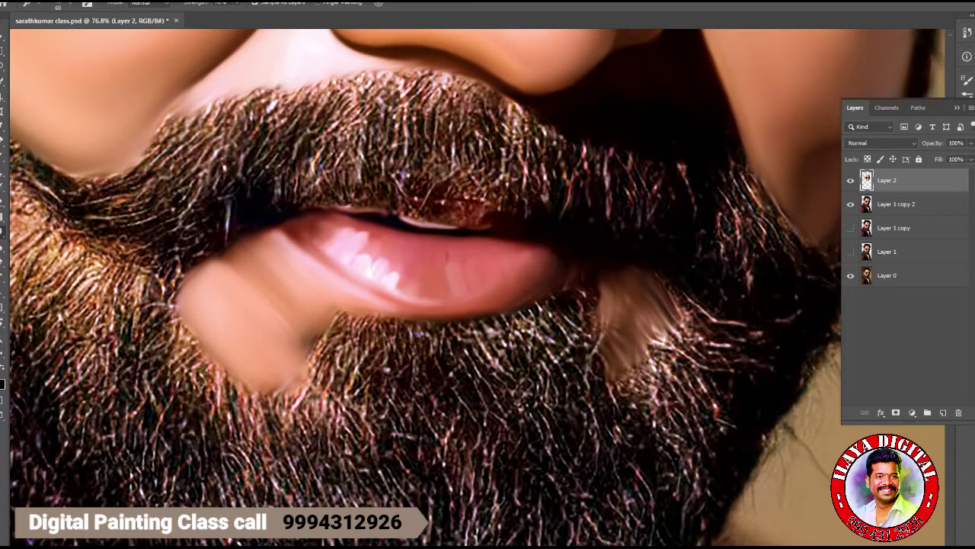
- Erase the smudging below the right mouth corner and around the left skin patch to bring back the beard hairs
{"action": "key", "text": "e"}
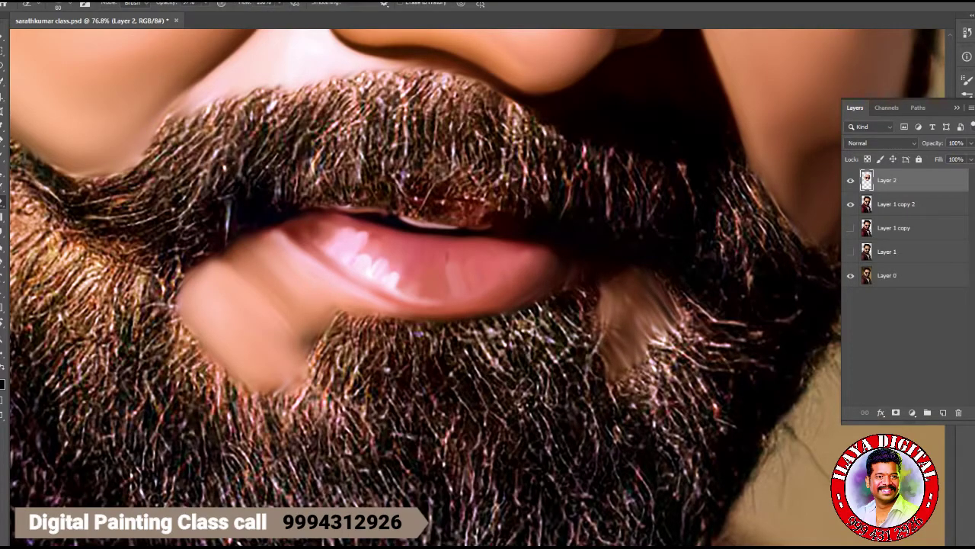
{"action": "mouse_move", "coordinate": [640, 299]}
{"action": "left_mouse_down"}
{"action": "mouse_move", "coordinate": [618, 358]}
{"action": "mouse_move", "coordinate": [671, 305]}
{"action": "left_mouse_up"}
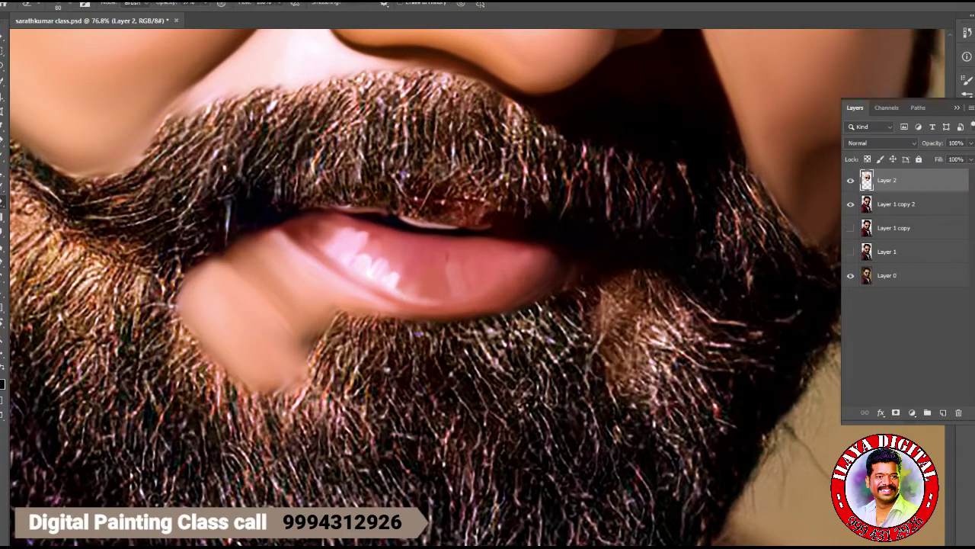
{"action": "mouse_move", "coordinate": [311, 297]}
{"action": "left_mouse_down"}
{"action": "mouse_move", "coordinate": [294, 305]}
{"action": "mouse_move", "coordinate": [331, 327]}
{"action": "left_mouse_up"}
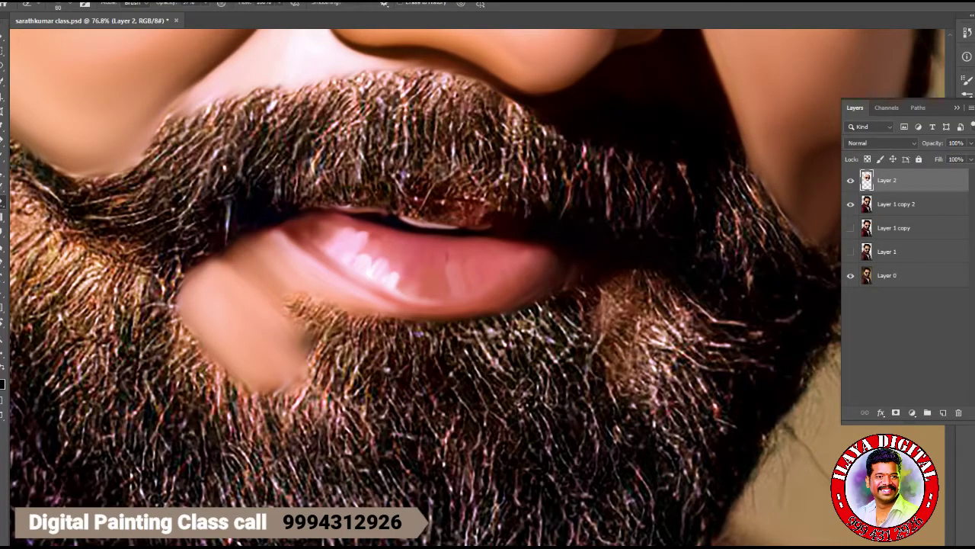
{"action": "mouse_move", "coordinate": [288, 337]}
{"action": "left_mouse_down"}
{"action": "mouse_move", "coordinate": [311, 318]}
{"action": "mouse_move", "coordinate": [315, 344]}
{"action": "mouse_move", "coordinate": [273, 316]}
{"action": "left_mouse_up"}
{"action": "mouse_move", "coordinate": [190, 366]}
{"action": "left_mouse_down"}
{"action": "mouse_move", "coordinate": [247, 385]}
{"action": "mouse_move", "coordinate": [281, 385]}
{"action": "mouse_move", "coordinate": [301, 370]}
{"action": "left_mouse_up"}
{"action": "mouse_move", "coordinate": [228, 255]}
{"action": "left_mouse_down"}
{"action": "mouse_move", "coordinate": [183, 289]}
{"action": "mouse_move", "coordinate": [194, 313]}
{"action": "mouse_move", "coordinate": [267, 366]}
{"action": "left_mouse_up"}
{"action": "left_click_drag", "start_coordinate": [260, 299], "coordinate": [276, 306]}
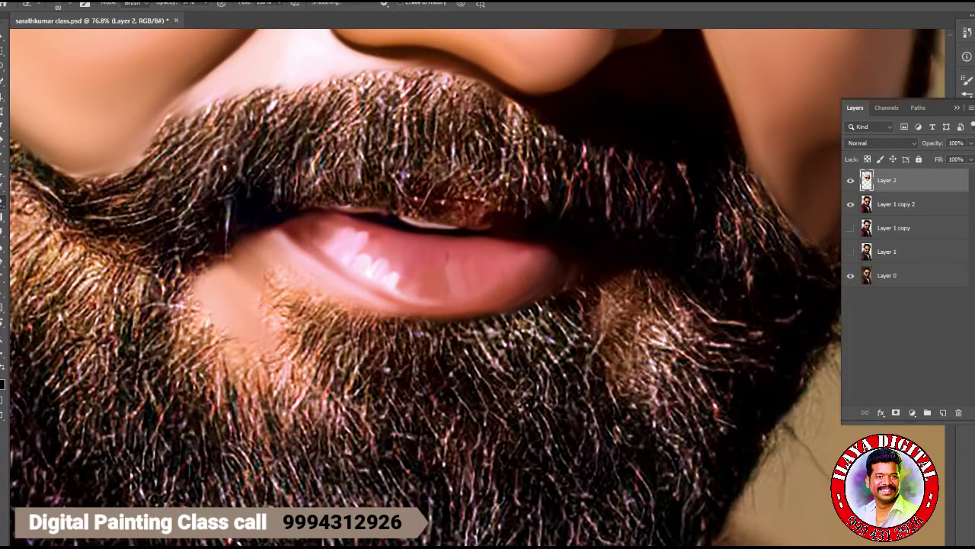
- Smudge the upper lip into smooth tones, using brush sizes between 20 and 40 px
{"action": "key", "text": "ctrl+plus"}
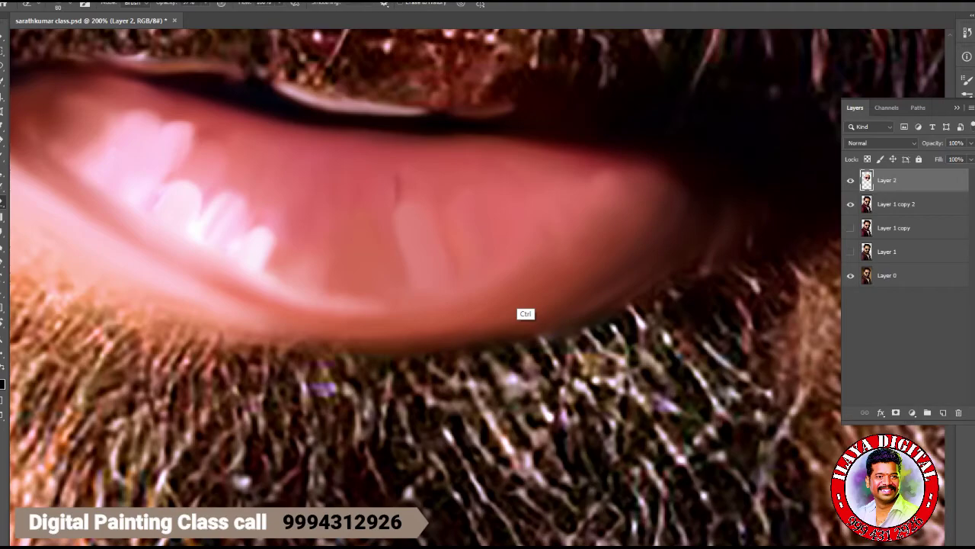
{"action": "key", "text": "ctrl+minus"}
{"action": "key", "text": "ctrl+minus"}
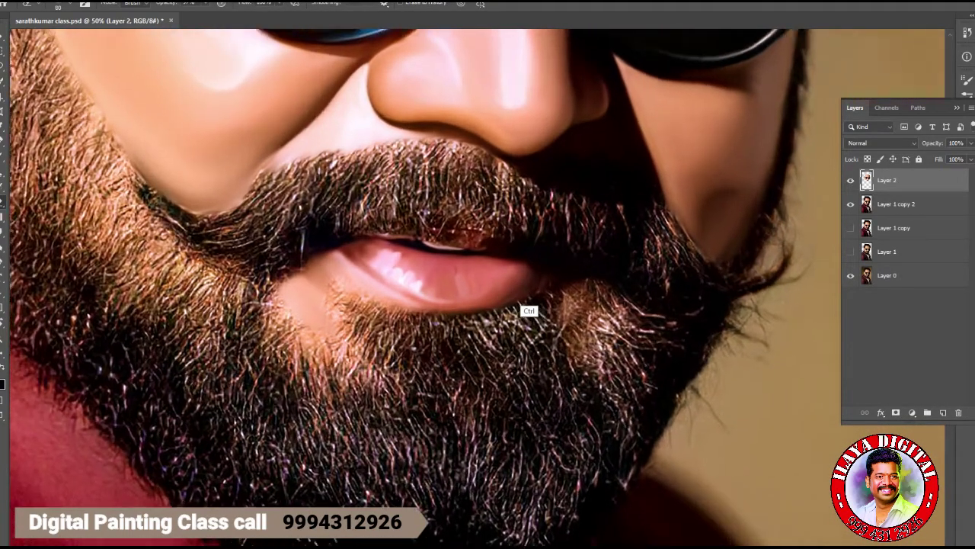
{"action": "key", "text": "ctrl+plus"}
{"action": "key", "text": "ctrl+plus"}
{"action": "key", "text": "r"}
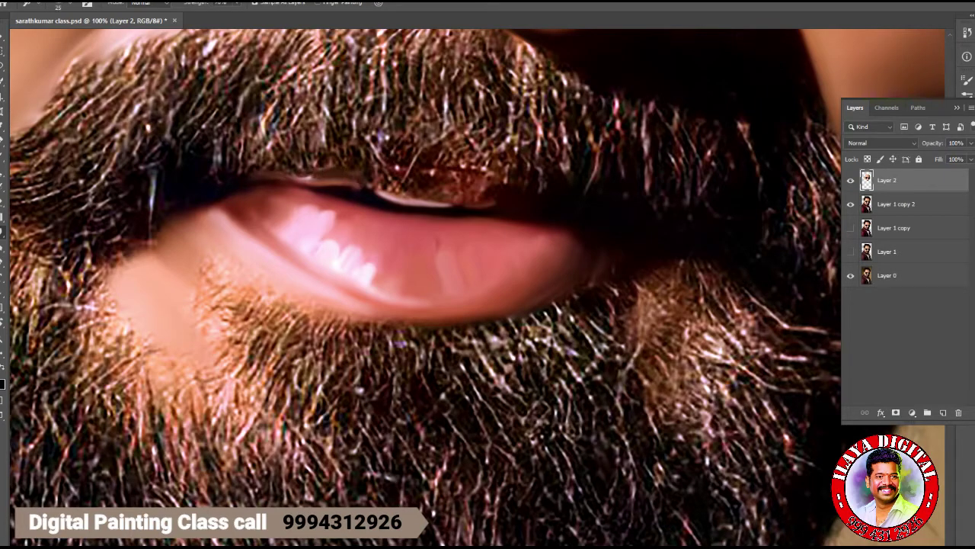
{"action": "mouse_move", "coordinate": [473, 183]}
{"action": "left_mouse_down"}
{"action": "mouse_move", "coordinate": [433, 172]}
{"action": "mouse_move", "coordinate": [450, 191]}
{"action": "mouse_move", "coordinate": [424, 174]}
{"action": "mouse_move", "coordinate": [381, 186]}
{"action": "mouse_move", "coordinate": [413, 196]}
{"action": "mouse_move", "coordinate": [381, 192]}
{"action": "left_mouse_up"}
{"action": "key", "text": "bracketright"}
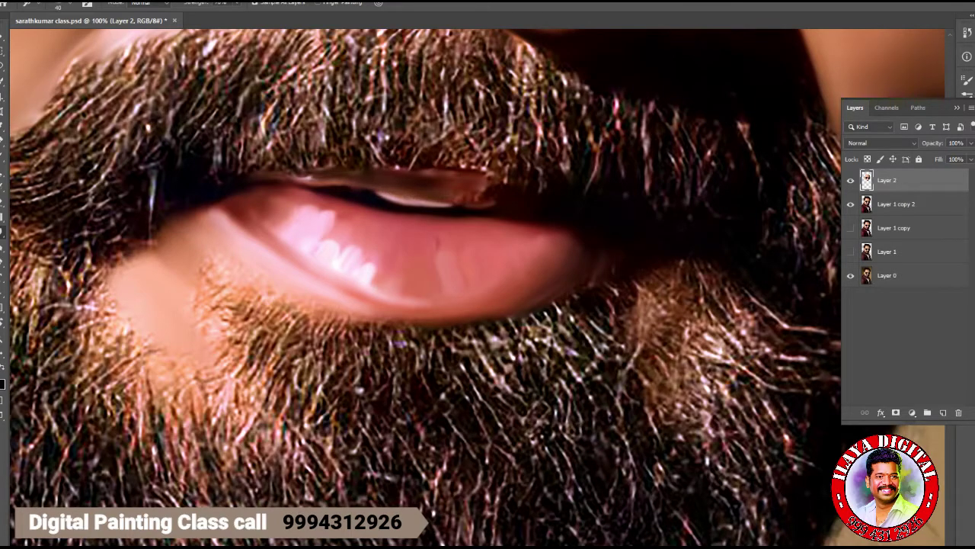
{"action": "mouse_move", "coordinate": [480, 192]}
{"action": "left_mouse_down"}
{"action": "mouse_move", "coordinate": [488, 189]}
{"action": "mouse_move", "coordinate": [478, 198]}
{"action": "mouse_move", "coordinate": [429, 188]}
{"action": "mouse_move", "coordinate": [427, 173]}
{"action": "mouse_move", "coordinate": [407, 168]}
{"action": "left_mouse_up"}
{"action": "left_click_drag", "start_coordinate": [474, 195], "coordinate": [492, 204]}
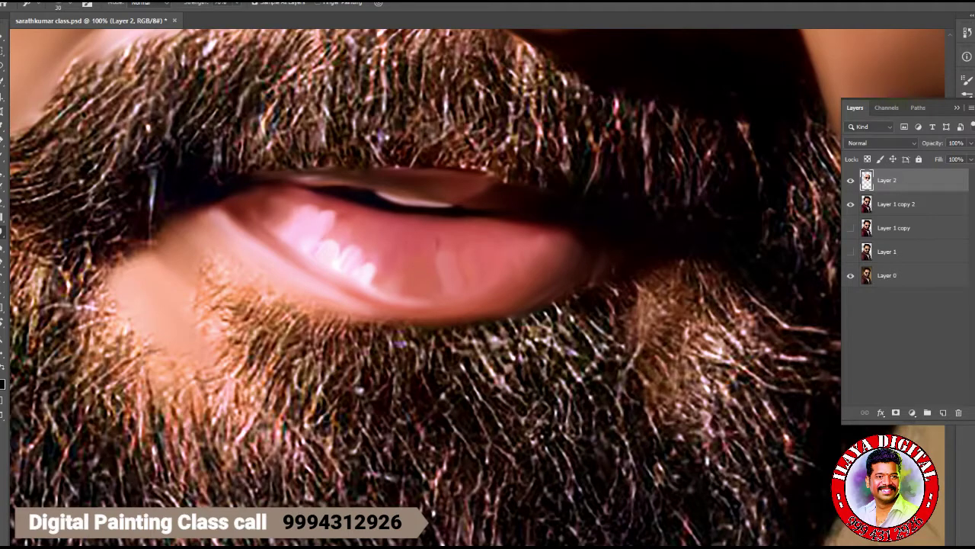
- Erase the smudging where the upper lip overlaps the moustache's lower edge
{"action": "key", "text": "ctrl+minus"}
{"action": "key", "text": "ctrl+minus"}
{"action": "key", "text": "ctrl+minus"}
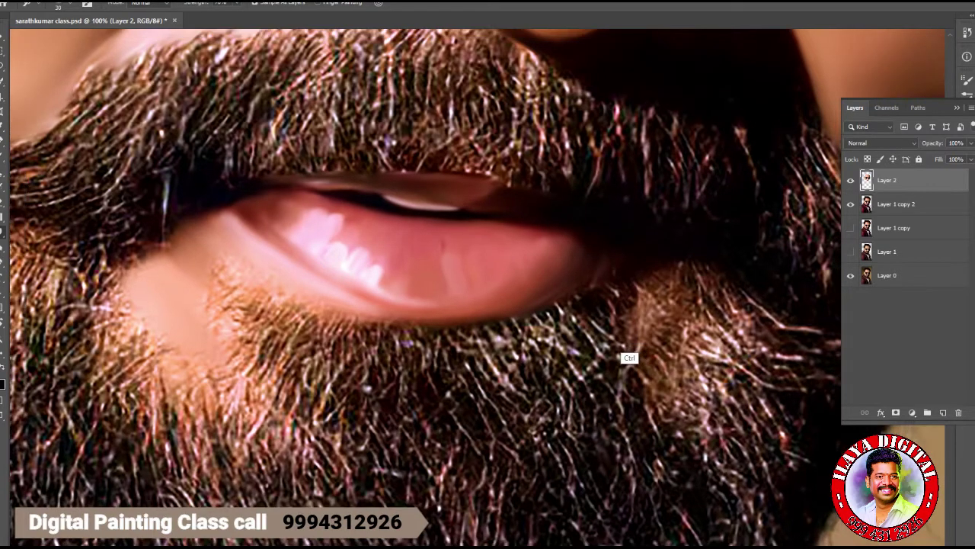
{"action": "key", "text": "ctrl+plus"}
{"action": "key", "text": "ctrl+plus"}
{"action": "key", "text": "ctrl+plus"}
{"action": "key", "text": "ctrl+plus"}
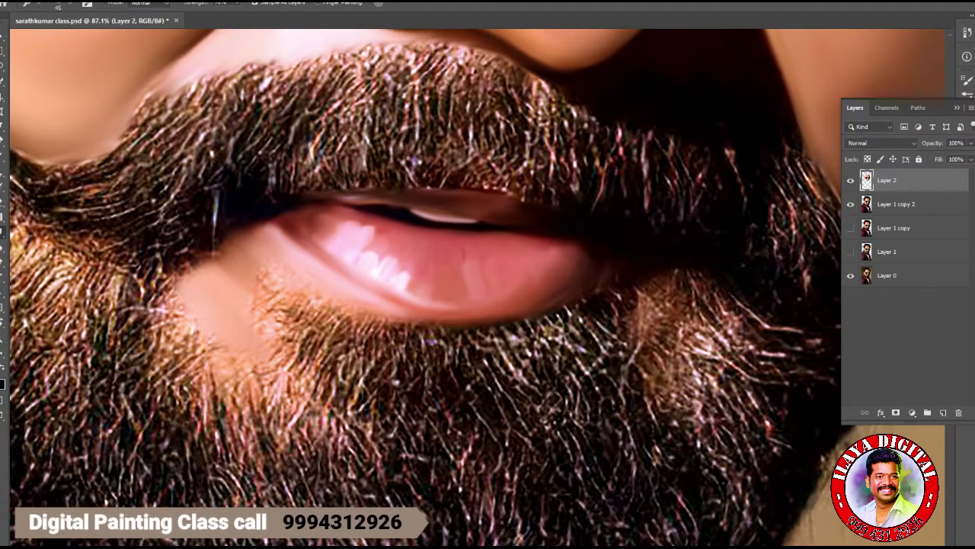
{"action": "key", "text": "e"}
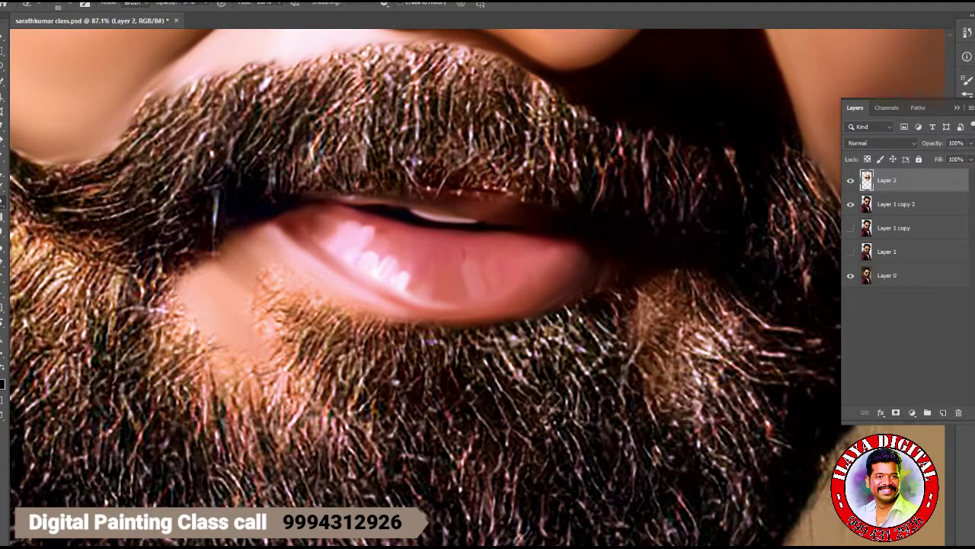
- Examine the whole portrait and the mouth area from several zoom levels
{"action": "key", "text": "ctrl+minus"}
{"action": "key", "text": "ctrl+minus"}
{"action": "key", "text": "ctrl+minus"}
{"action": "key", "text": "ctrl+minus"}
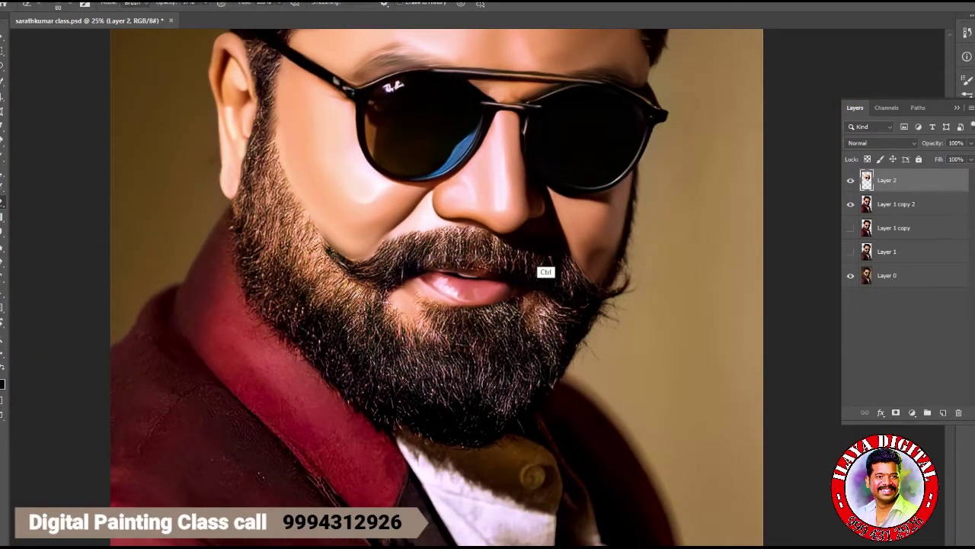
{"action": "key", "text": "ctrl+minus"}
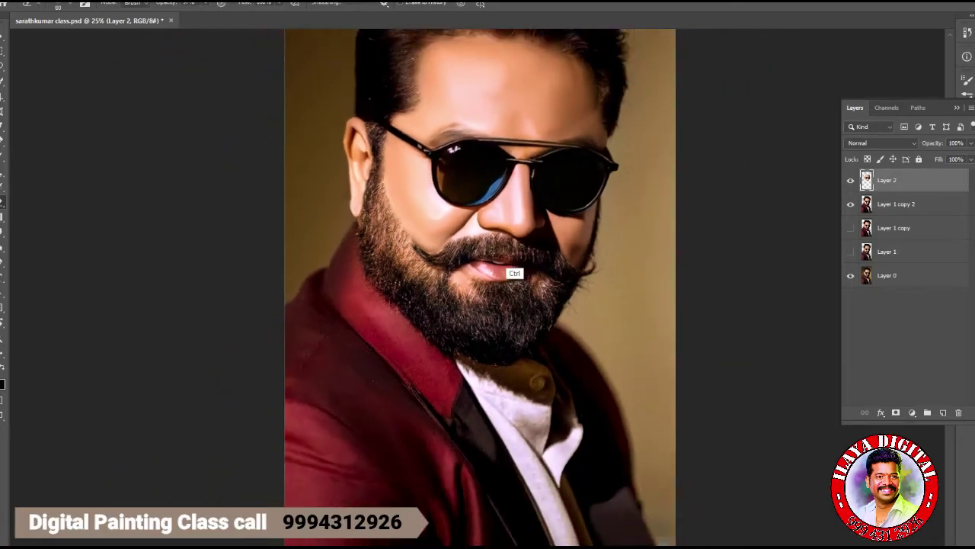
{"action": "key", "text": "ctrl+minus"}
{"action": "key", "text": "ctrl+plus"}
{"action": "key", "text": "ctrl+plus"}
{"action": "key", "text": "ctrl+plus"}
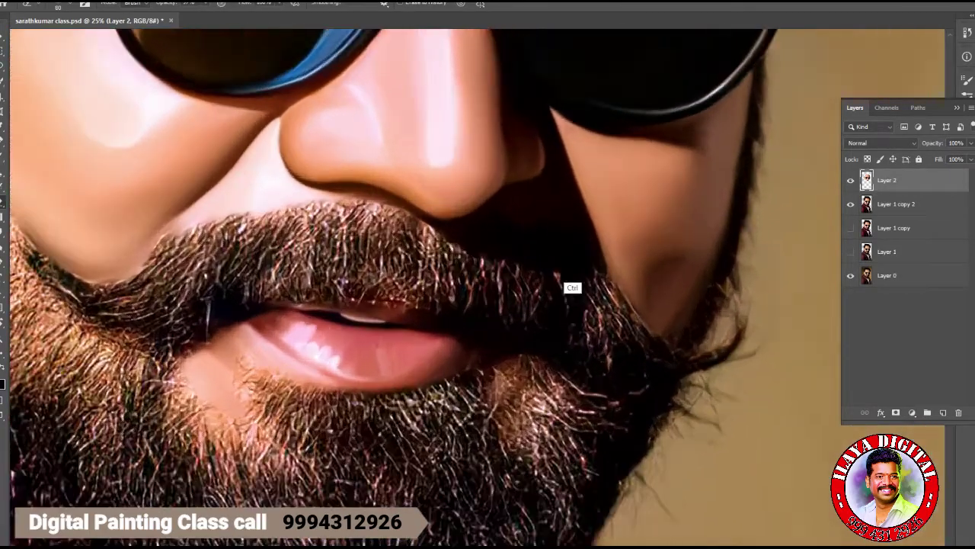
{"action": "key", "text": "ctrl+0"}
{"action": "key", "text": "ctrl+plus"}
{"action": "key", "text": "ctrl+plus"}
{"action": "key", "text": "ctrl+plus"}
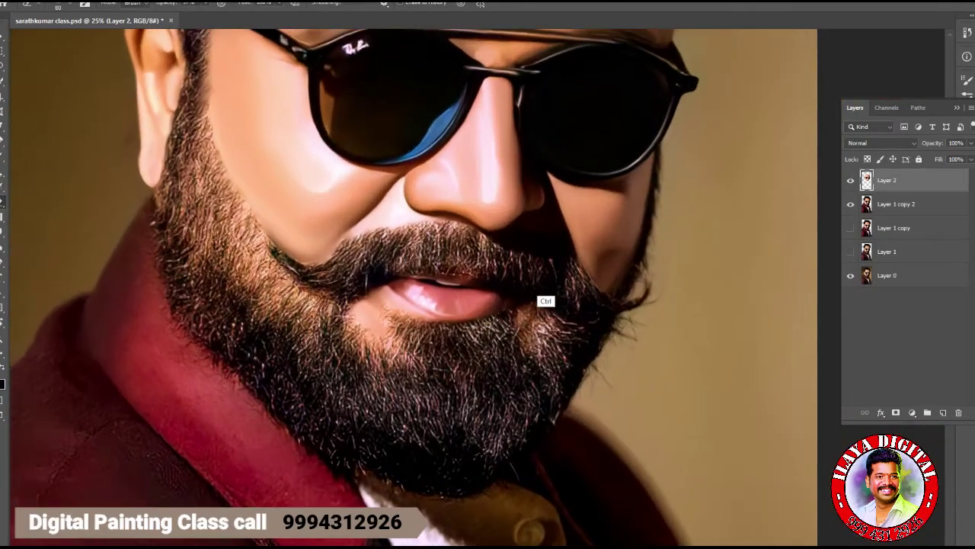
{"action": "key", "text": "ctrl+plus"}
{"action": "key", "text": "ctrl+plus"}
{"action": "key", "text": "ctrl+plus"}
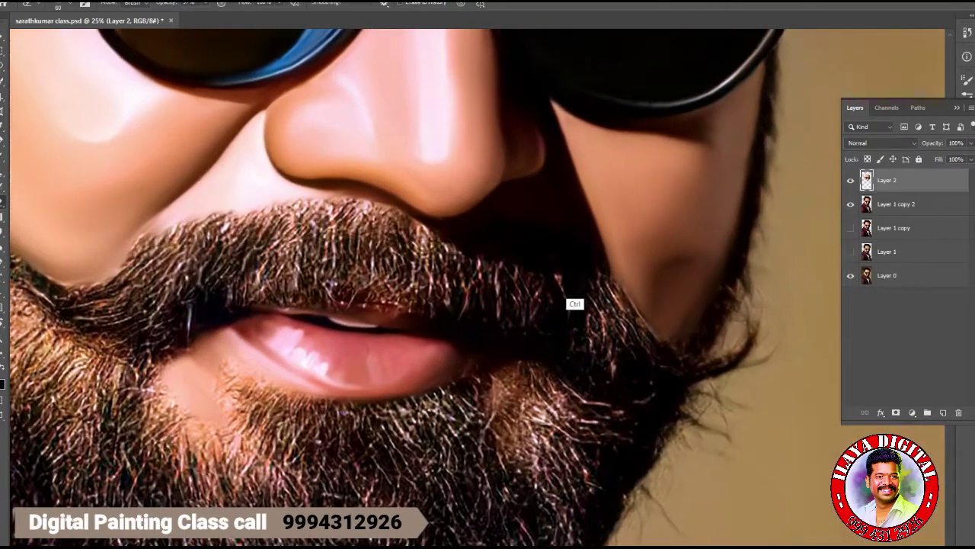
- Select the lower lip with a freehand Lasso outline and feather the selection by 10 pixels
{"action": "key", "text": "l"}
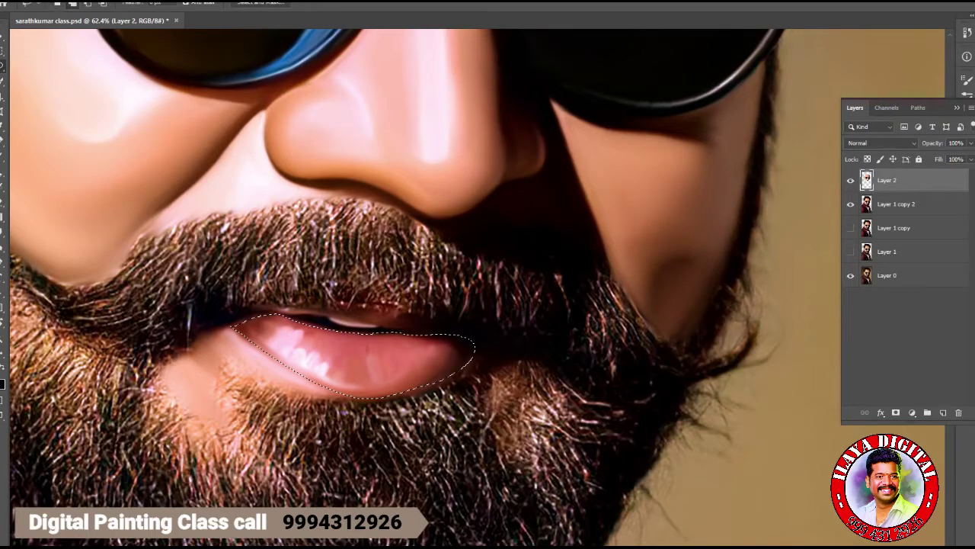
{"action": "key", "text": "shift+F6"}
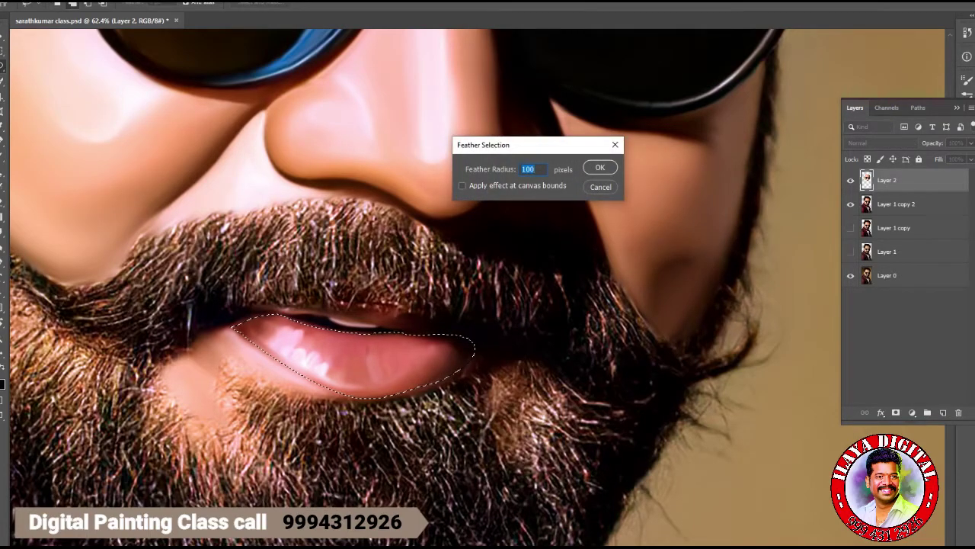
{"action": "type", "text": "10"}
{"action": "key", "text": "Return"}
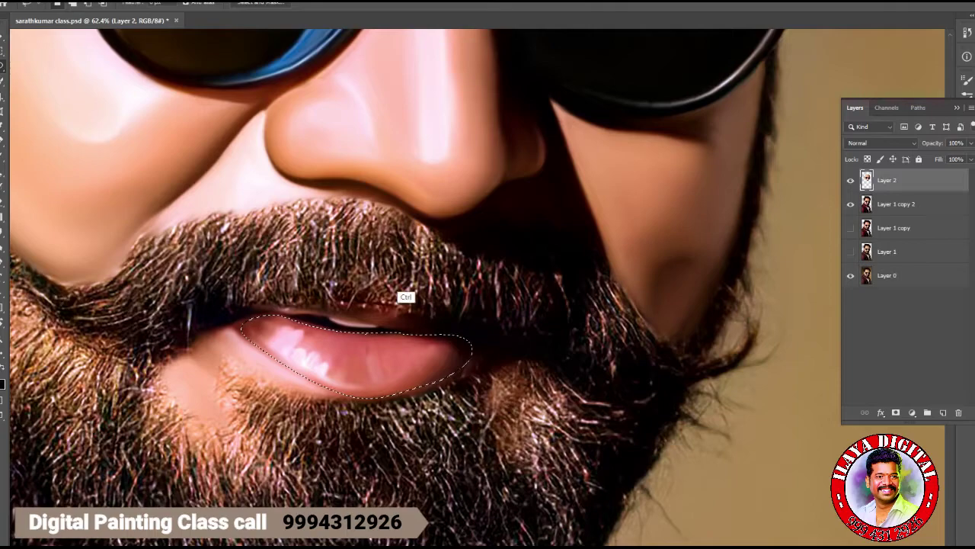
- Deepen the selected lip's colour with Levels, setting the RGB black input to 28 and the Green black input to 16, and deselect
{"action": "key", "text": "ctrl+l"}
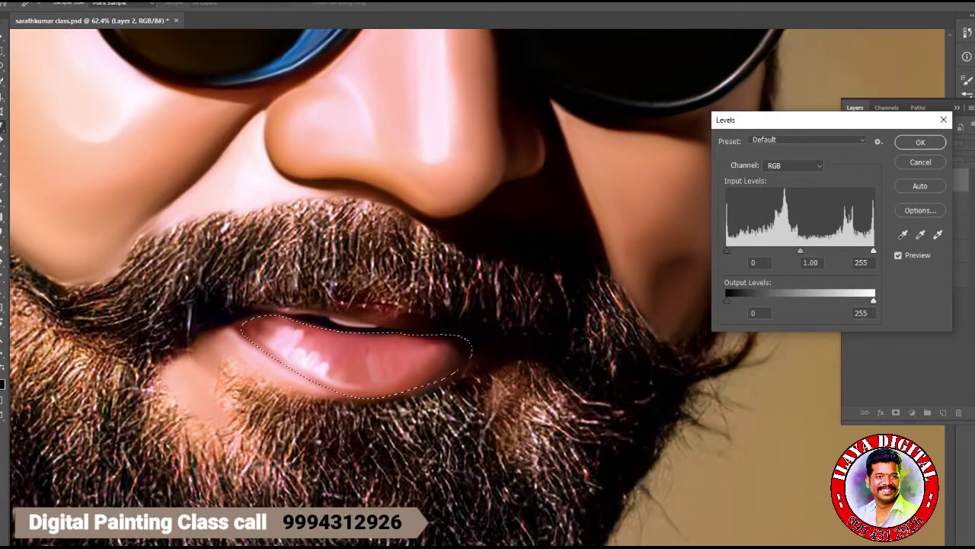
{"action": "mouse_move", "coordinate": [726, 251]}
{"action": "left_mouse_down"}
{"action": "mouse_move", "coordinate": [753, 251]}
{"action": "mouse_move", "coordinate": [743, 251]}
{"action": "left_mouse_up"}
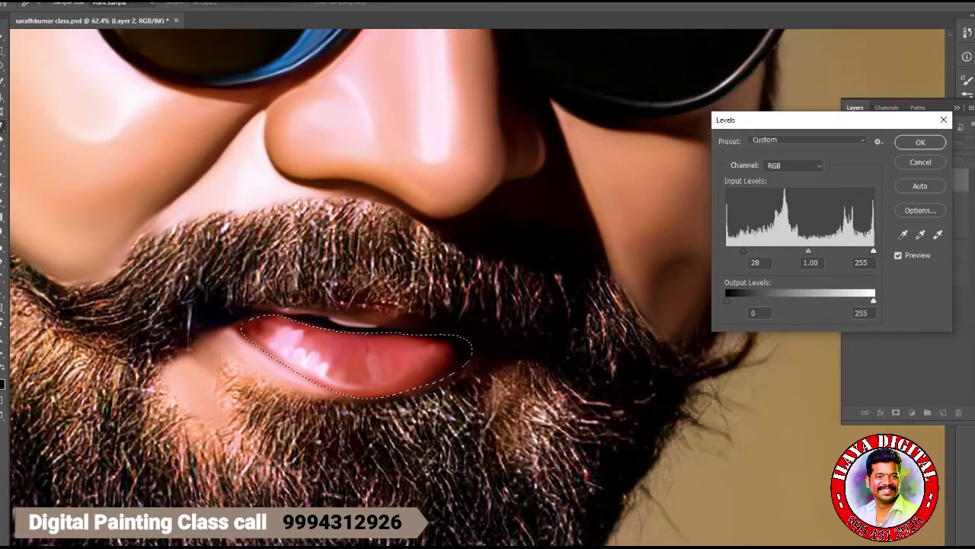
{"action": "left_click", "coordinate": [793, 165]}
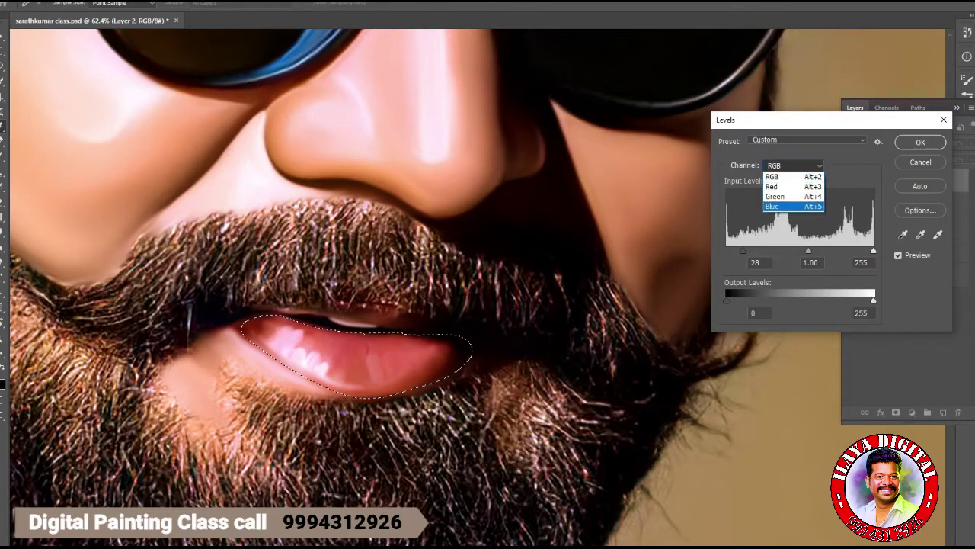
{"action": "left_click", "coordinate": [774, 196]}
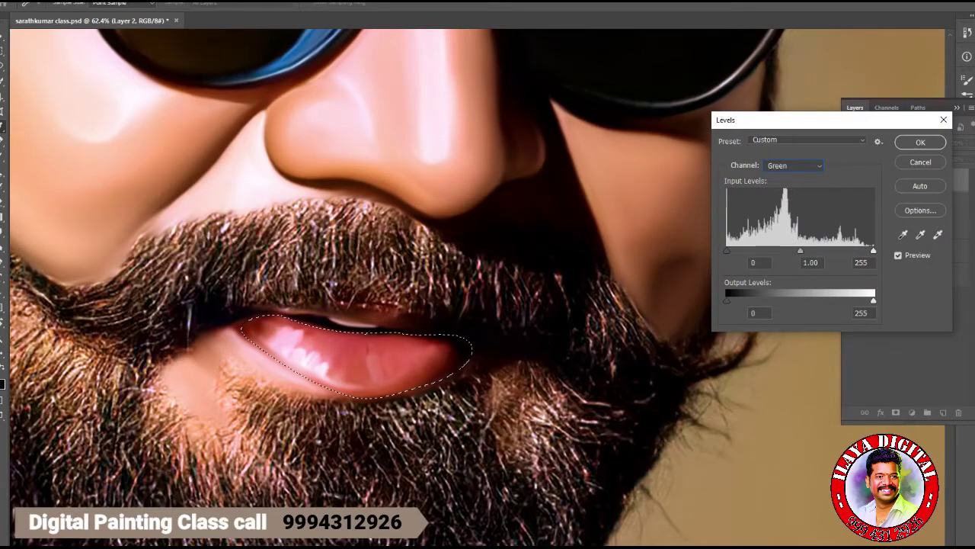
{"action": "mouse_move", "coordinate": [728, 251]}
{"action": "left_mouse_down"}
{"action": "mouse_move", "coordinate": [746, 250]}
{"action": "mouse_move", "coordinate": [736, 251]}
{"action": "left_mouse_up"}
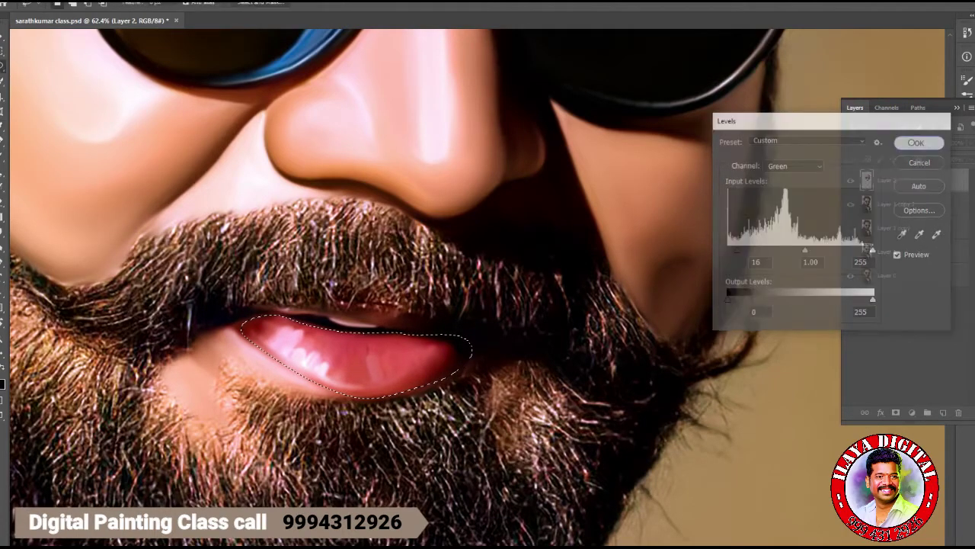
{"action": "left_click", "coordinate": [921, 142]}
{"action": "key", "text": "ctrl+d"}
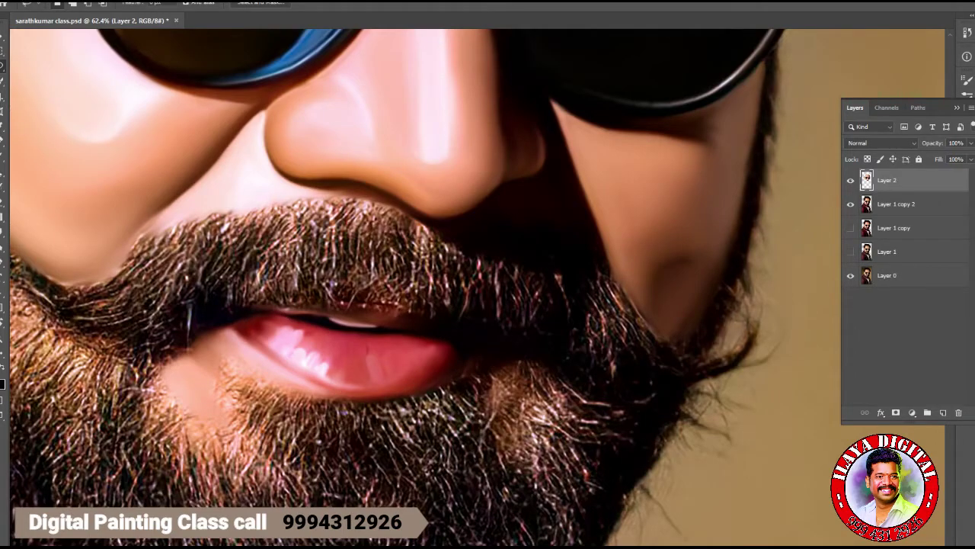
- Compare the face before and after painting by toggling the visibility of Layer 2
{"action": "key", "text": "ctrl+0"}
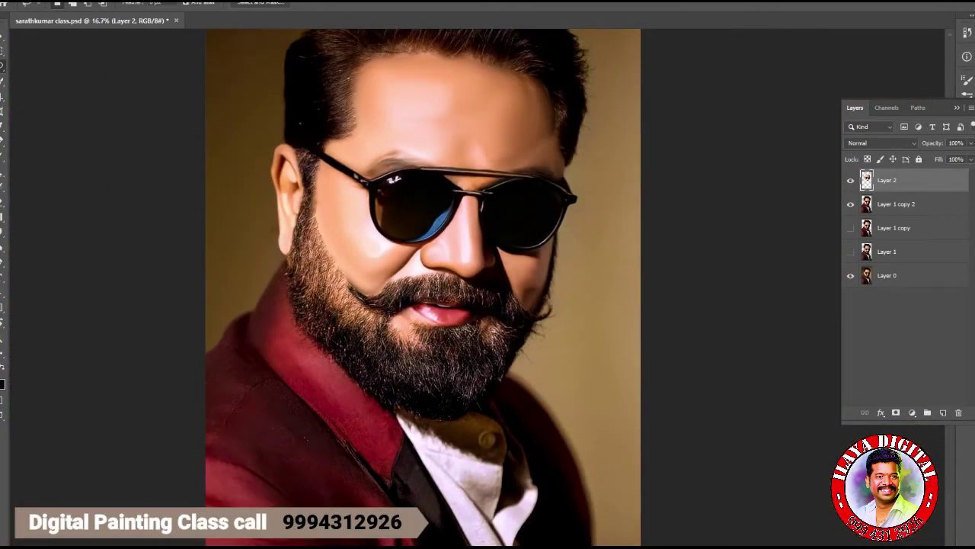
{"action": "mouse_move", "coordinate": [535, 329]}
{"action": "left_mouse_down"}
{"action": "mouse_move", "coordinate": [578, 329]}
{"action": "mouse_move", "coordinate": [513, 337]}
{"action": "mouse_move", "coordinate": [547, 340]}
{"action": "left_mouse_up"}
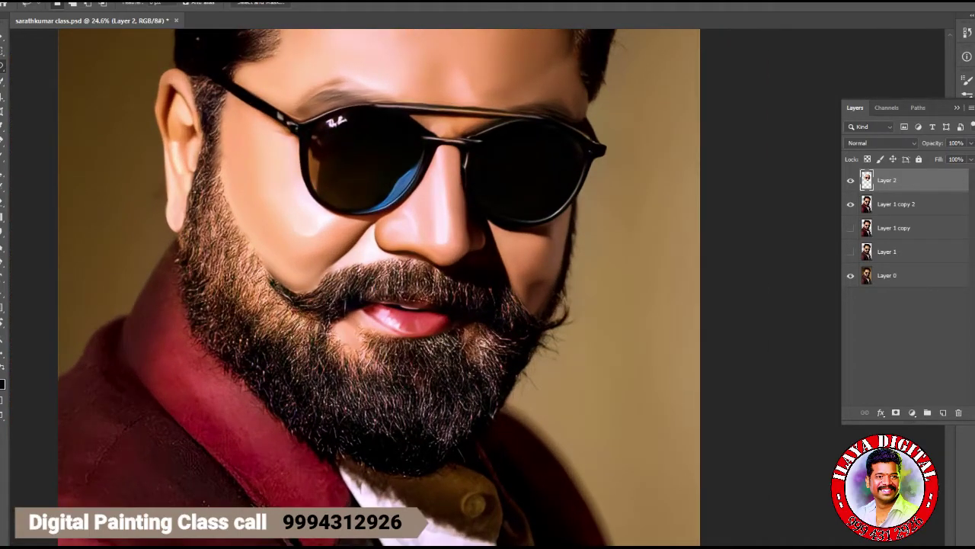
{"action": "left_click", "coordinate": [851, 180]}
{"action": "left_click", "coordinate": [850, 180]}
{"action": "left_click", "coordinate": [851, 180]}
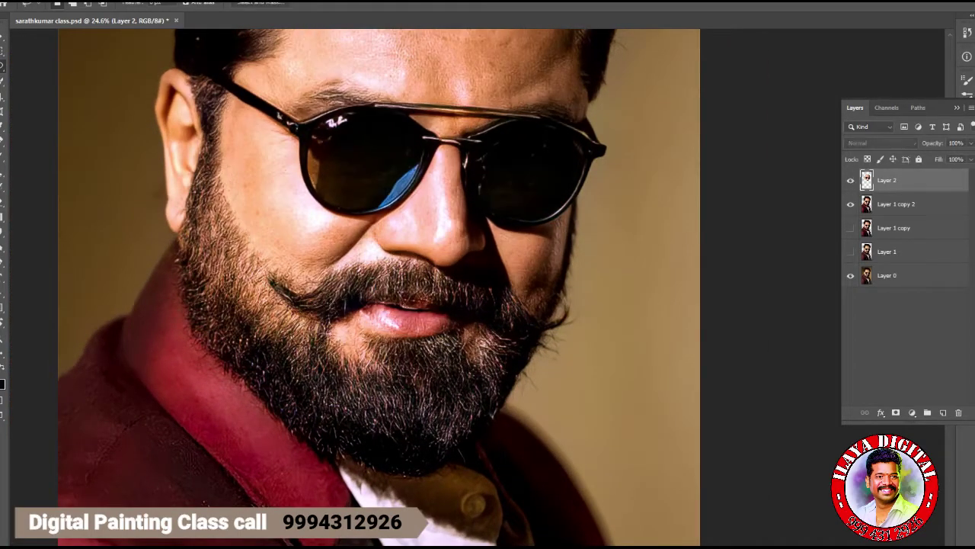
{"action": "left_click", "coordinate": [850, 180]}
{"action": "left_click", "coordinate": [850, 180]}
{"action": "left_click", "coordinate": [850, 180]}
{"action": "left_click", "coordinate": [850, 179]}
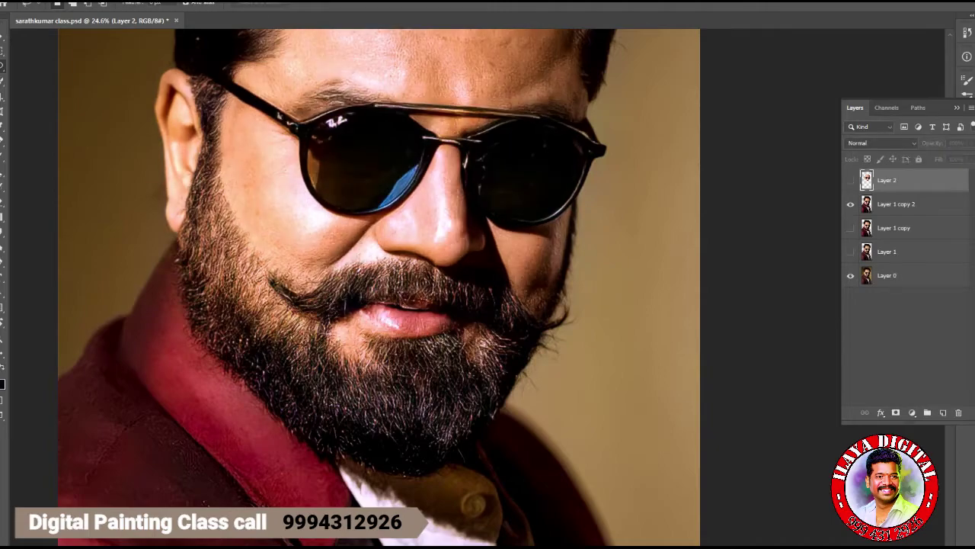
{"action": "left_click", "coordinate": [851, 180]}
{"action": "left_click", "coordinate": [850, 180]}
{"action": "left_click", "coordinate": [850, 180]}
{"action": "left_click", "coordinate": [850, 180]}
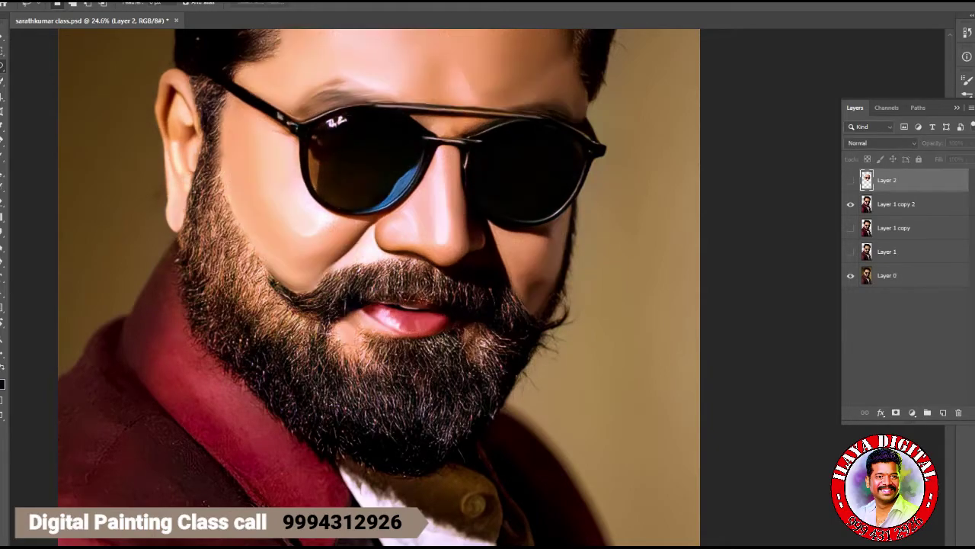
- With Layer 2 hidden, add a new empty layer above it for reworking the lip
{"action": "left_click", "coordinate": [850, 180]}
{"action": "key", "text": "ctrl+plus"}
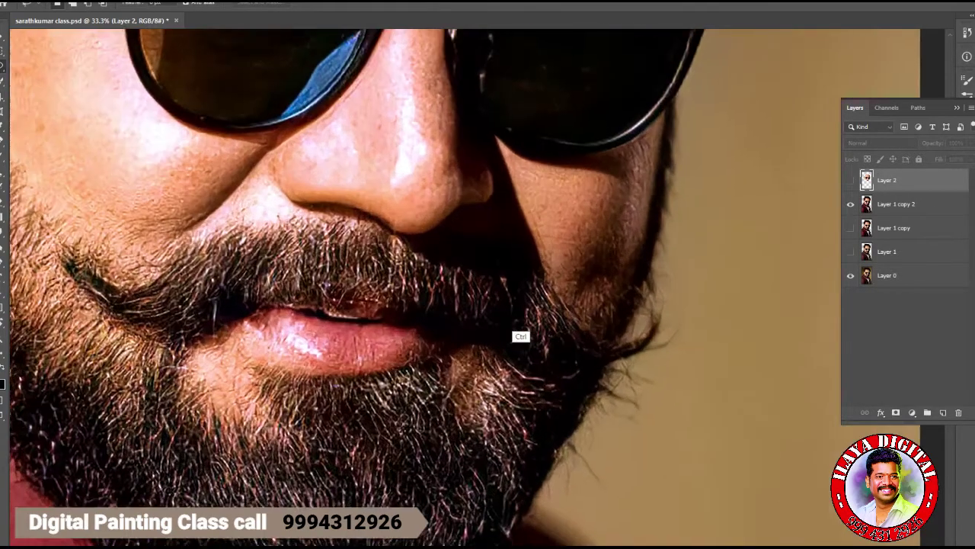
{"action": "key", "text": "ctrl+plus"}
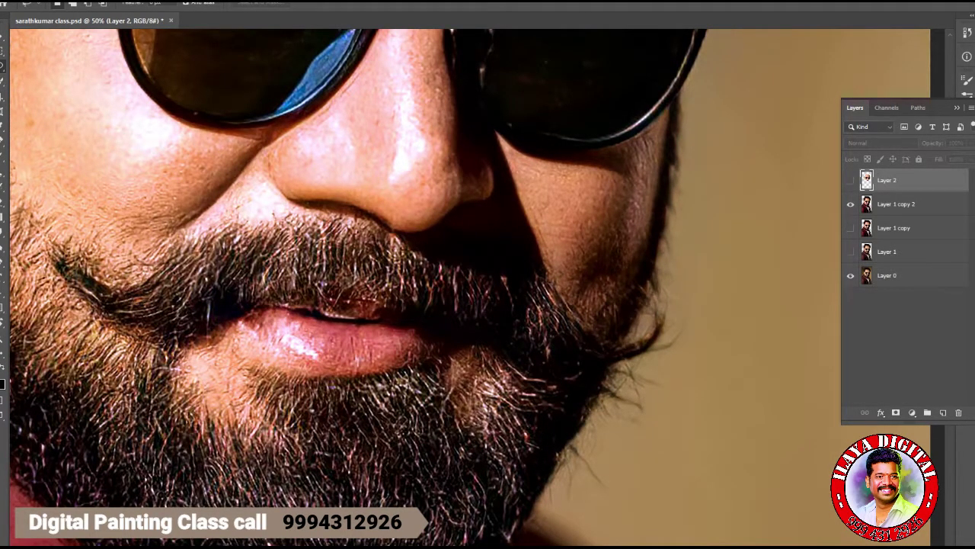
{"action": "key", "text": "ctrl+shift+n"}
{"action": "key", "text": "Return"}
- Smudge the lower lip's texture and edges smooth on the new Layer 3, enlarging the brush for the broader areas
{"action": "key", "text": "r"}
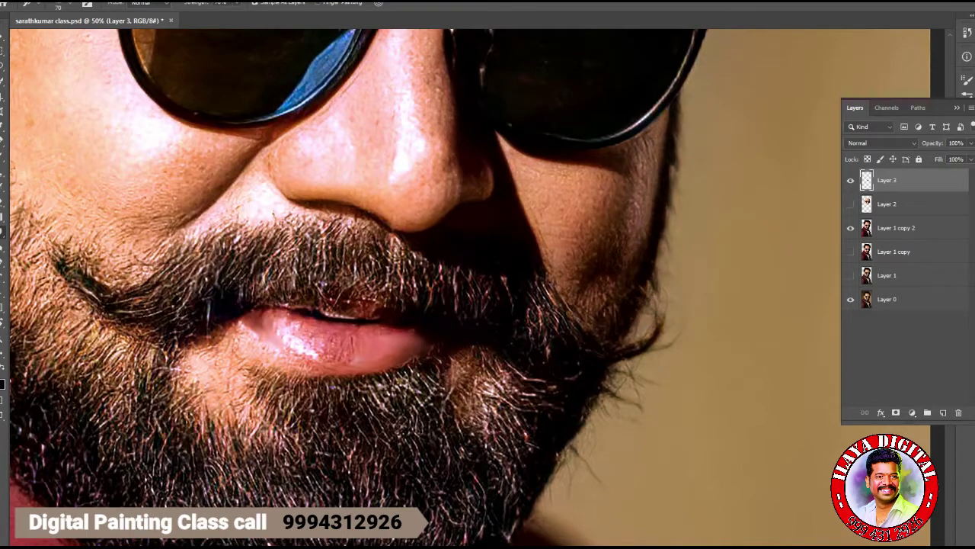
{"action": "mouse_move", "coordinate": [314, 349]}
{"action": "left_mouse_down"}
{"action": "mouse_move", "coordinate": [336, 354]}
{"action": "mouse_move", "coordinate": [303, 358]}
{"action": "mouse_move", "coordinate": [324, 362]}
{"action": "left_mouse_up"}
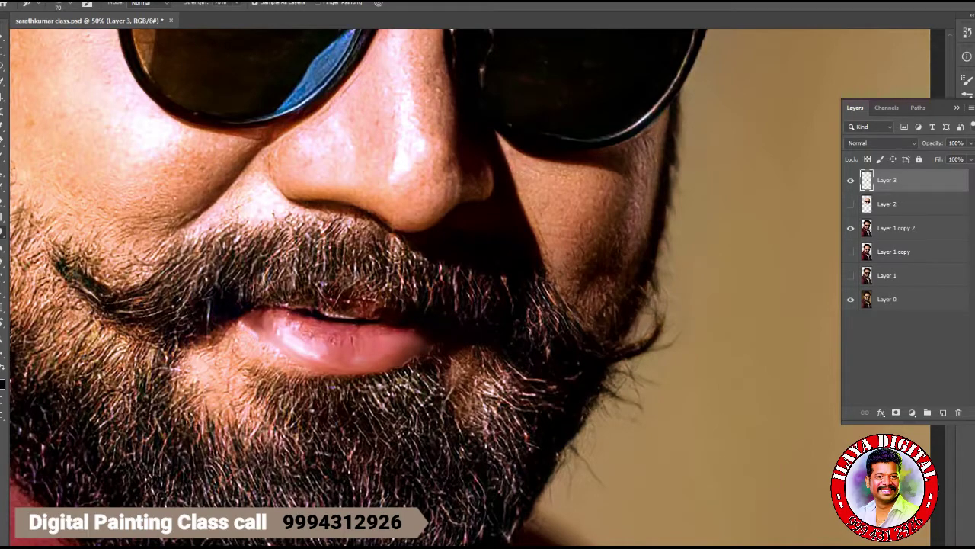
{"action": "key", "text": "bracketright"}
{"action": "key", "text": "bracketright"}
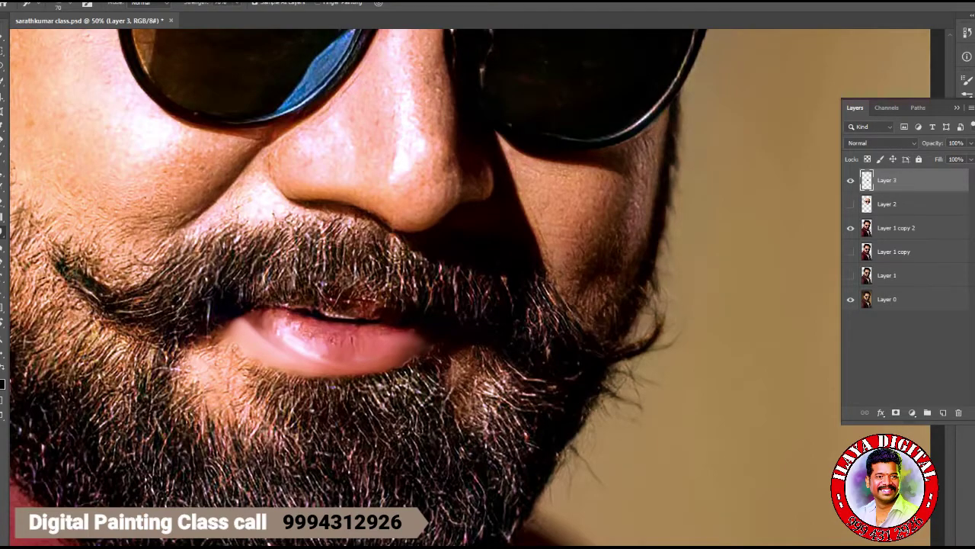
- Show Layer 2 again and erase Layer 3's smudging over the lower lip's highlights, centre and far end so the redder lip shows through
{"action": "left_click", "coordinate": [851, 203]}
{"action": "key", "text": "ctrl+plus"}
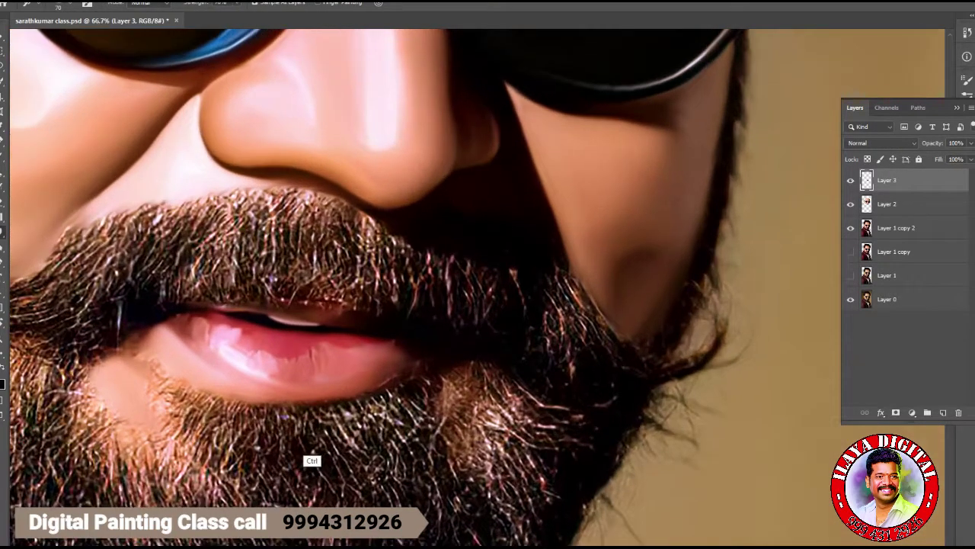
{"action": "key", "text": "ctrl+plus"}
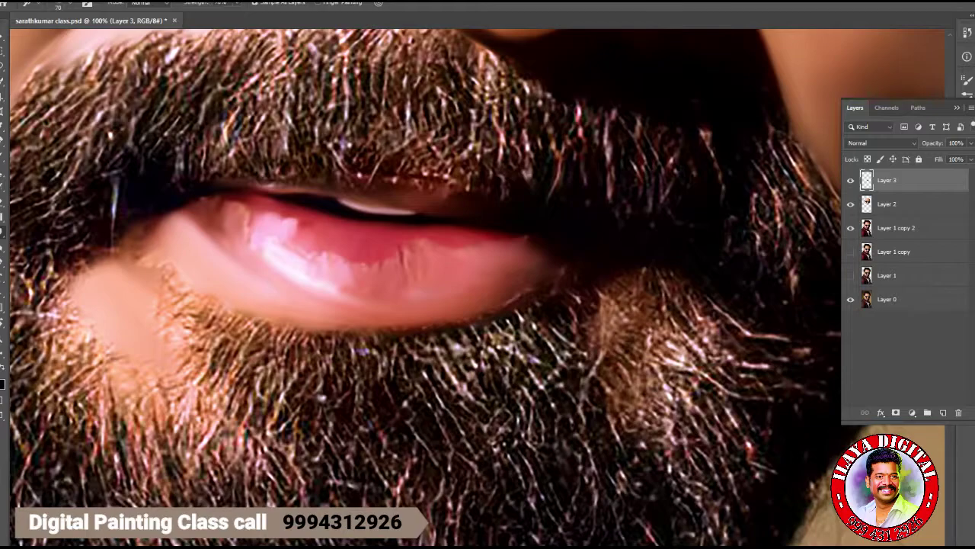
{"action": "key", "text": "b"}
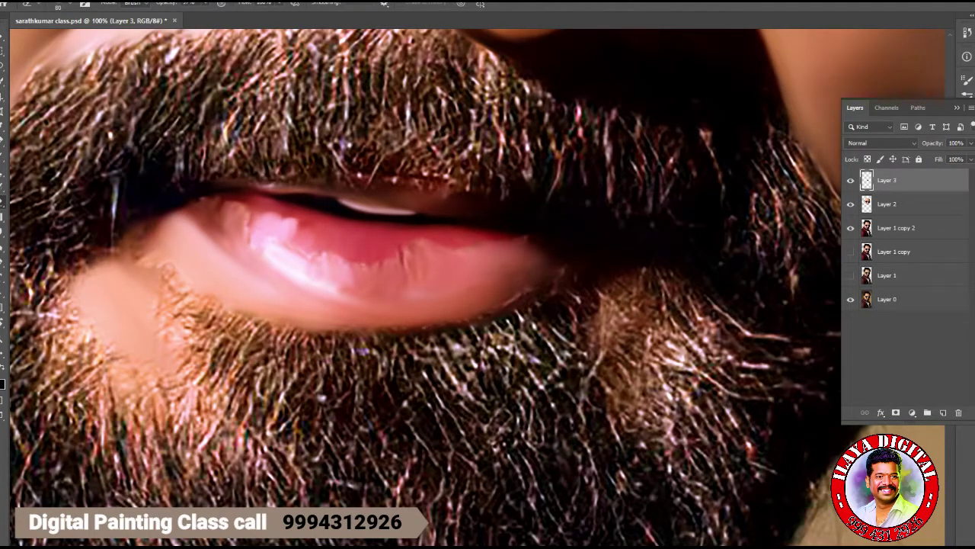
{"action": "left_click_drag", "start_coordinate": [211, 200], "coordinate": [279, 250]}
{"action": "mouse_move", "coordinate": [227, 222]}
{"action": "left_mouse_down"}
{"action": "mouse_move", "coordinate": [276, 260]}
{"action": "mouse_move", "coordinate": [347, 290]}
{"action": "mouse_move", "coordinate": [465, 305]}
{"action": "left_mouse_up"}
{"action": "left_click", "coordinate": [338, 290]}
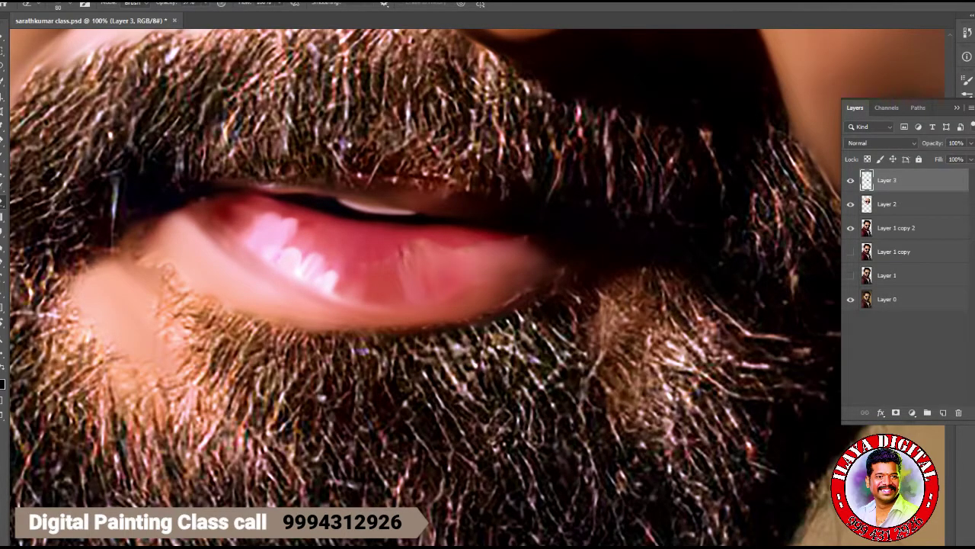
{"action": "left_click_drag", "start_coordinate": [403, 248], "coordinate": [488, 276]}
{"action": "left_click_drag", "start_coordinate": [492, 240], "coordinate": [543, 274]}
{"action": "mouse_move", "coordinate": [466, 295]}
{"action": "left_mouse_down"}
{"action": "mouse_move", "coordinate": [546, 261]}
{"action": "mouse_move", "coordinate": [488, 299]}
{"action": "left_mouse_up"}
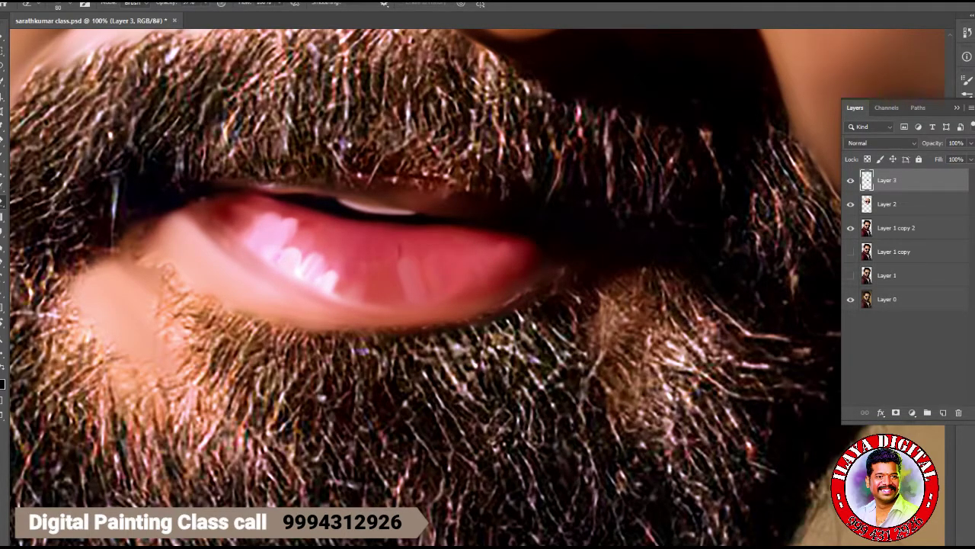
- Erase the excess smudging on Layer 3 around the lip corners and the adjoining skin
{"action": "left_click_drag", "start_coordinate": [145, 228], "coordinate": [183, 253]}
{"action": "left_click_drag", "start_coordinate": [169, 215], "coordinate": [204, 237]}
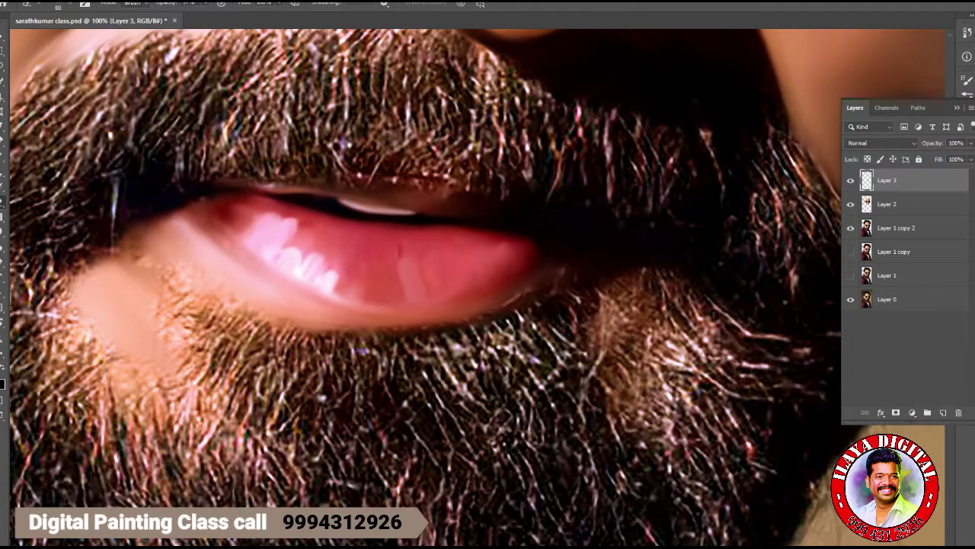
{"action": "left_click_drag", "start_coordinate": [131, 239], "coordinate": [147, 262]}
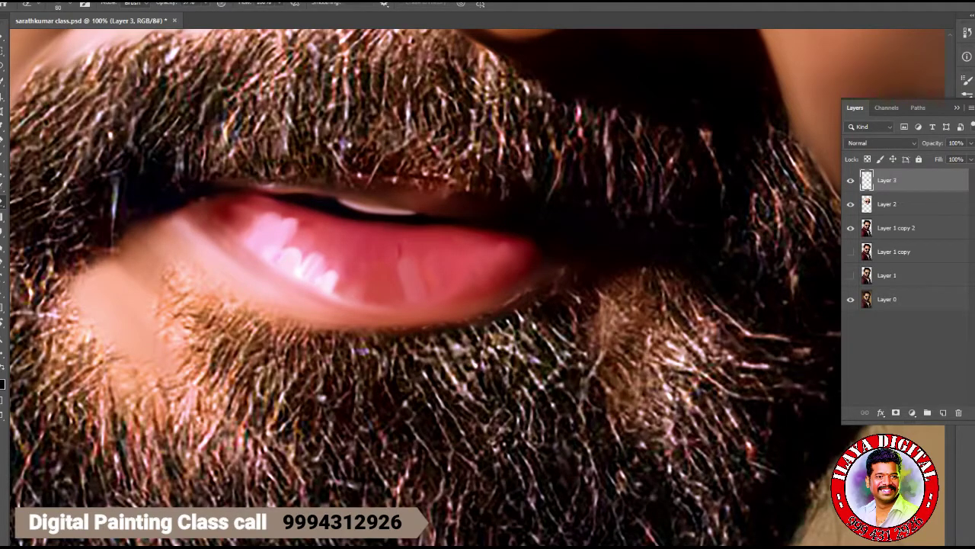
{"action": "left_click", "coordinate": [561, 272]}
- Select the lower lip with a freehand Lasso outline and feather the selection
{"action": "key", "text": "l"}
{"action": "mouse_move", "coordinate": [280, 182]}
{"action": "left_mouse_down"}
{"action": "mouse_move", "coordinate": [178, 171]}
{"action": "mouse_move", "coordinate": [174, 192]}
{"action": "mouse_move", "coordinate": [185, 222]}
{"action": "mouse_move", "coordinate": [260, 284]}
{"action": "mouse_move", "coordinate": [345, 319]}
{"action": "mouse_move", "coordinate": [397, 327]}
{"action": "mouse_move", "coordinate": [471, 320]}
{"action": "mouse_move", "coordinate": [541, 295]}
{"action": "mouse_move", "coordinate": [620, 229]}
{"action": "mouse_move", "coordinate": [391, 226]}
{"action": "mouse_move", "coordinate": [235, 188]}
{"action": "mouse_move", "coordinate": [268, 180]}
{"action": "left_mouse_up"}
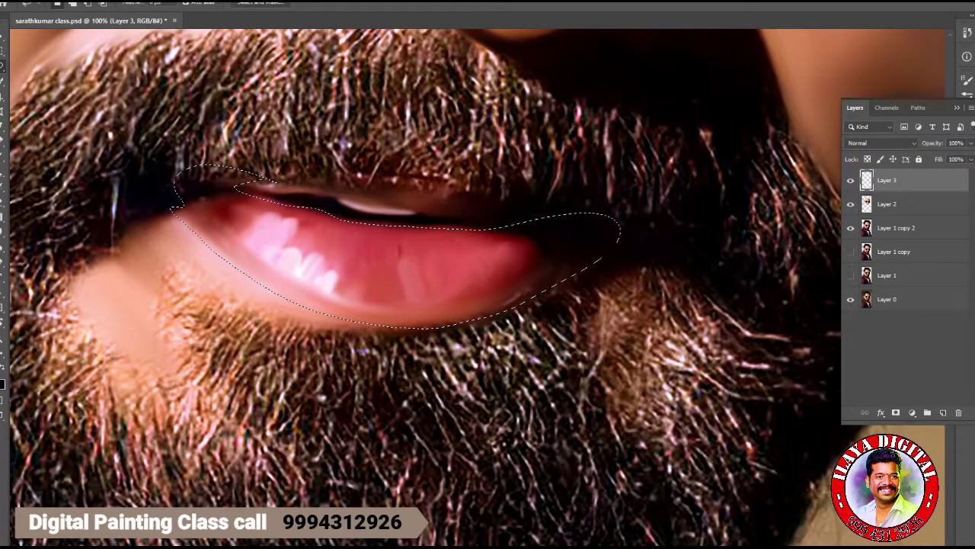
{"action": "key", "text": "shift+F6"}
{"action": "key", "text": "Return"}
- Deepen the selected lip area with Levels, using black inputs of 19 for RGB and 31 for Green and raising Blue's, and deselect
{"action": "key", "text": "ctrl+l"}
{"action": "left_click_drag", "start_coordinate": [726, 251], "coordinate": [736, 250]}
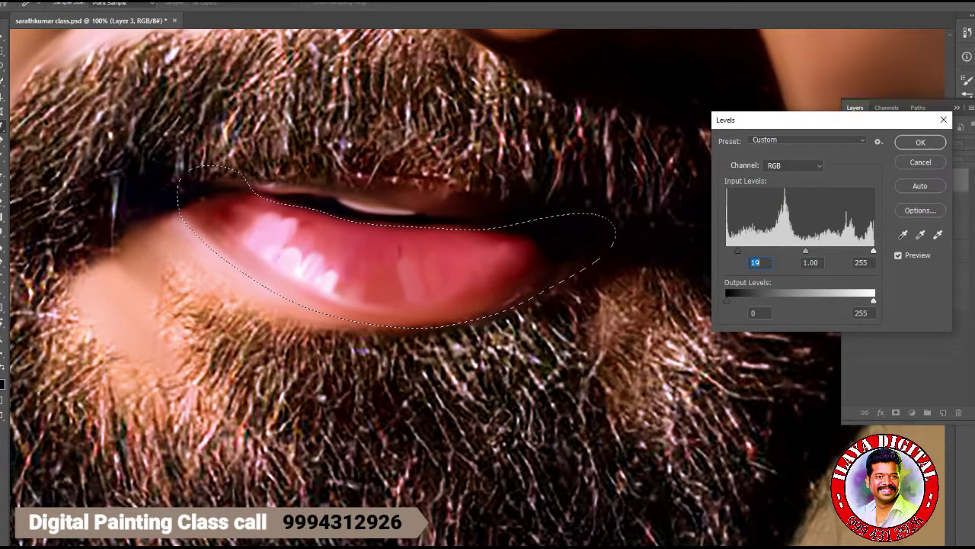
{"action": "left_click", "coordinate": [794, 165]}
{"action": "left_click", "coordinate": [794, 203]}
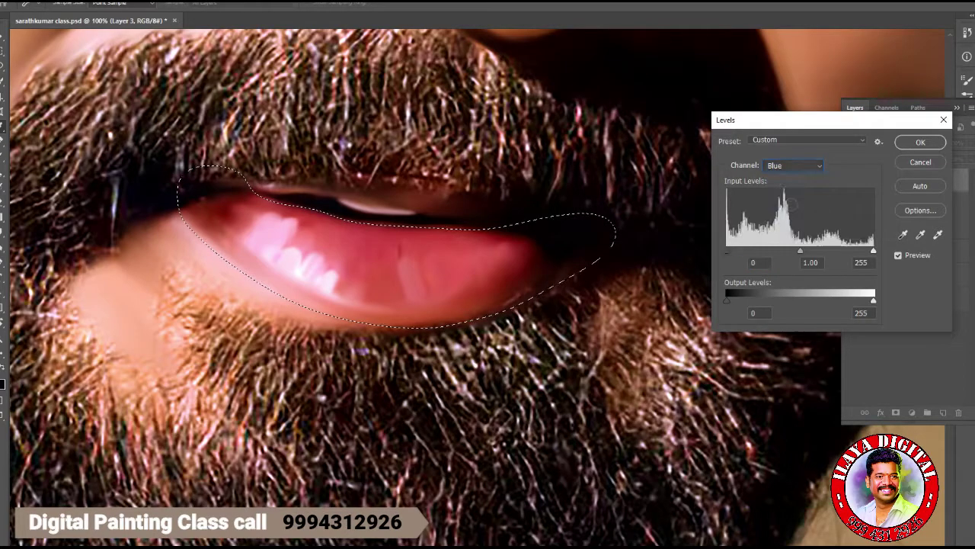
{"action": "left_click_drag", "start_coordinate": [726, 251], "coordinate": [735, 251]}
{"action": "left_click_drag", "start_coordinate": [745, 251], "coordinate": [737, 250]}
{"action": "left_click", "coordinate": [815, 165]}
{"action": "left_click", "coordinate": [775, 196]}
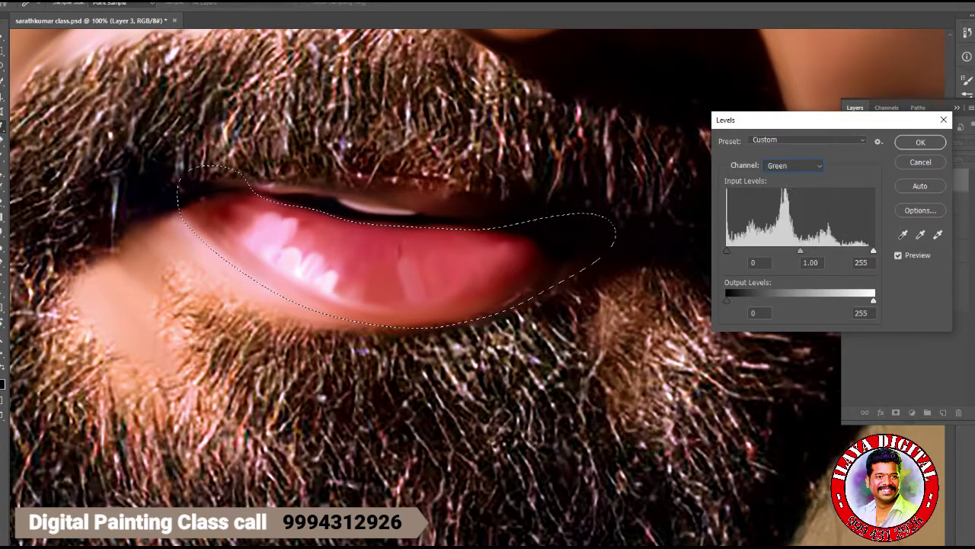
{"action": "left_click_drag", "start_coordinate": [726, 251], "coordinate": [746, 251]}
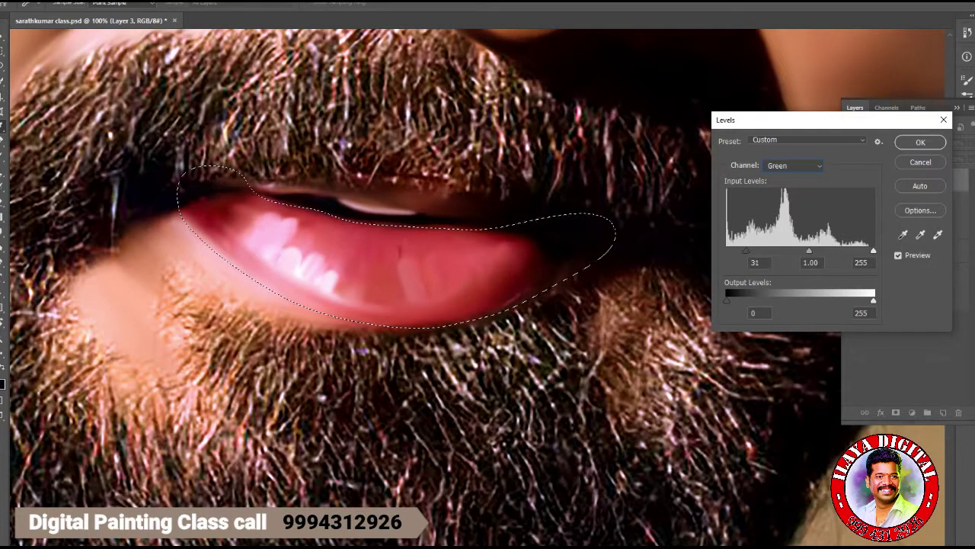
{"action": "left_click", "coordinate": [921, 142]}
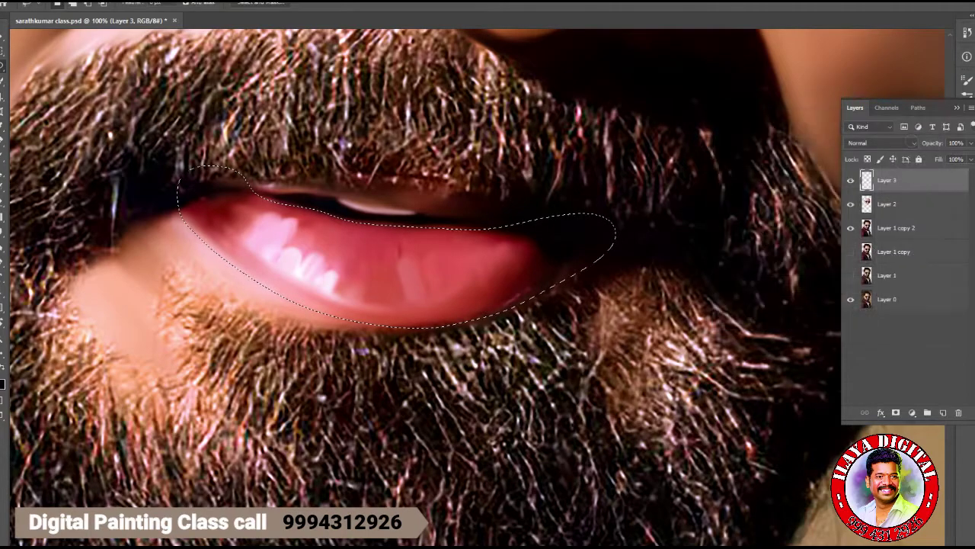
{"action": "key", "text": "ctrl+d"}
- Merge Layer 3 and Layer 2 into a single layer
{"action": "key", "text": "ctrl+minus"}
{"action": "key", "text": "ctrl+minus"}
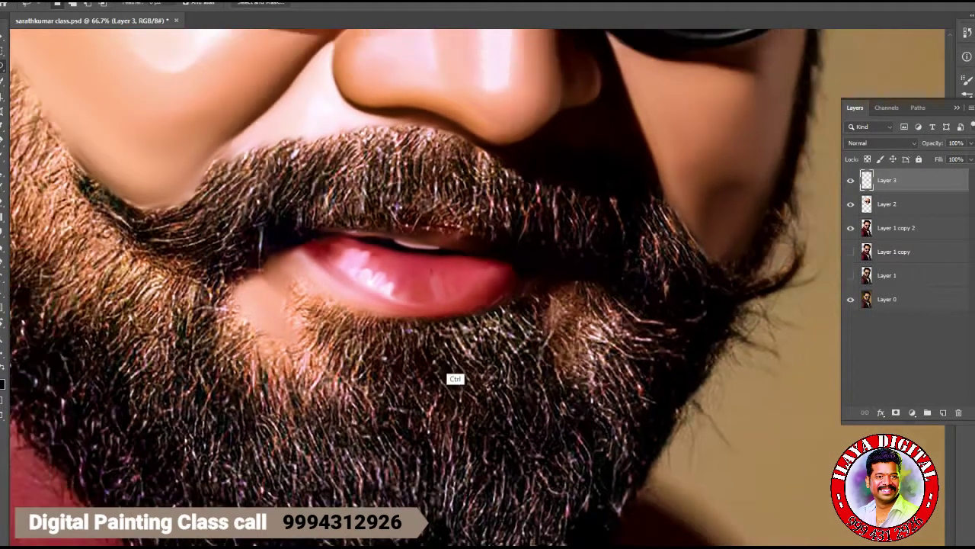
{"action": "left_click", "coordinate": [888, 203], "text": "ctrl"}
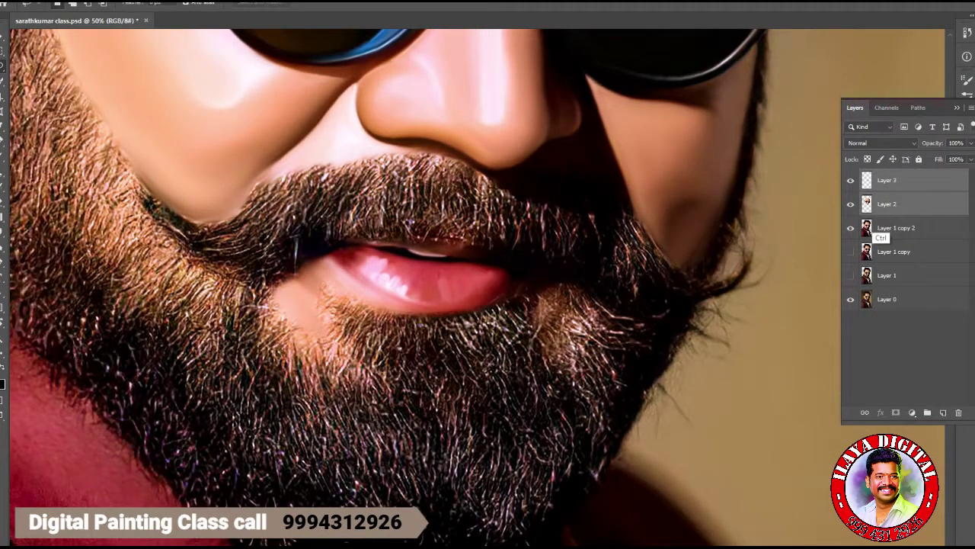
{"action": "key", "text": "ctrl+e"}
- Compare the face before and after painting by toggling the merged layer's visibility, and examine the whole portrait
{"action": "left_click", "coordinate": [851, 180]}
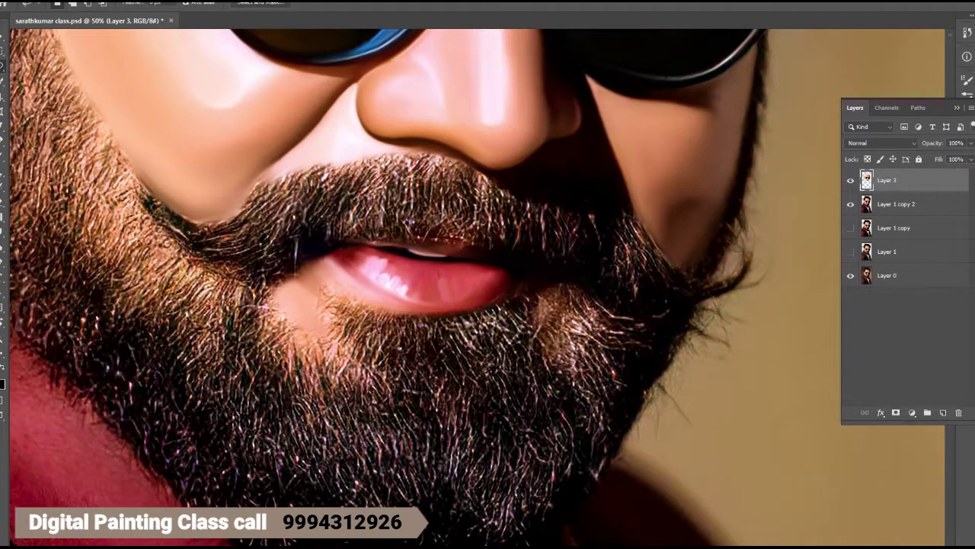
{"action": "key", "text": "ctrl+minus"}
{"action": "key", "text": "ctrl+minus"}
{"action": "key", "text": "ctrl+minus"}
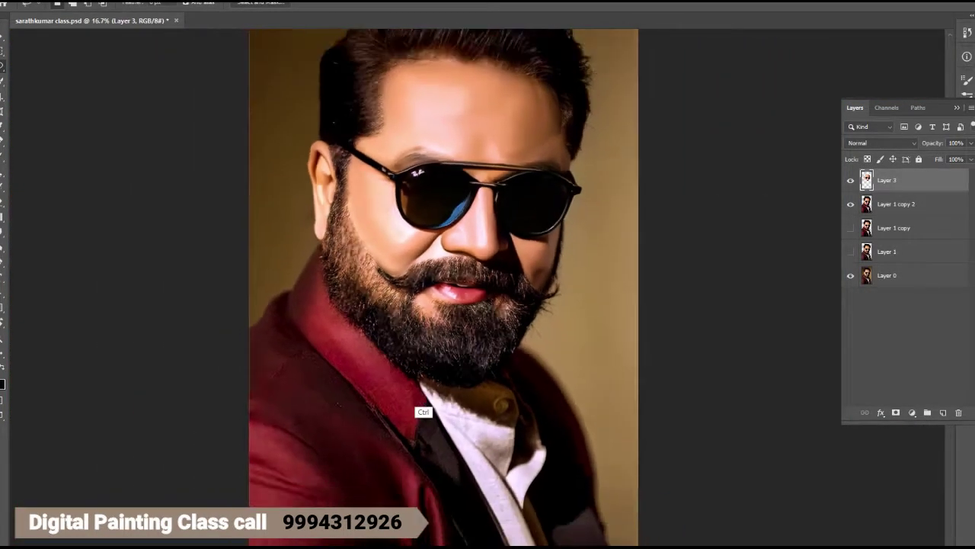
{"action": "key", "text": "ctrl+plus"}
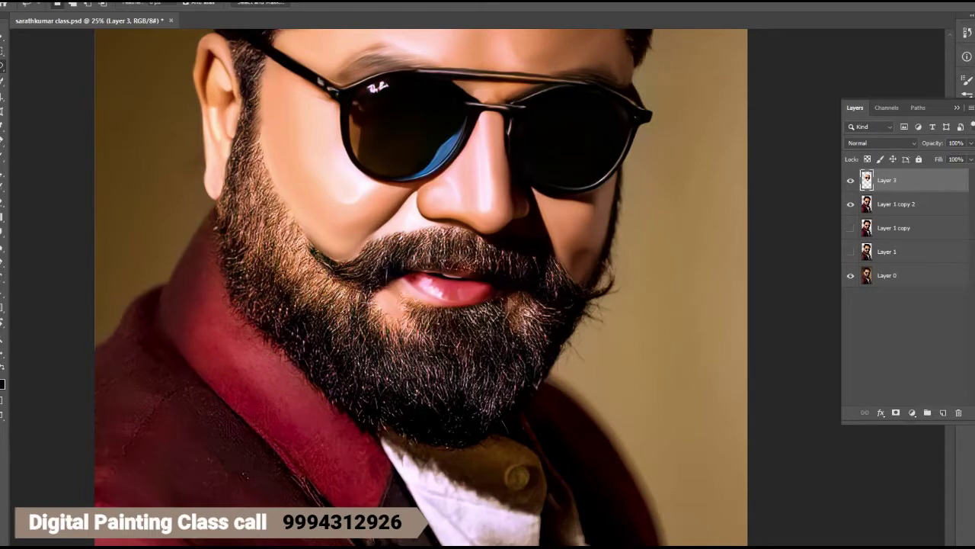